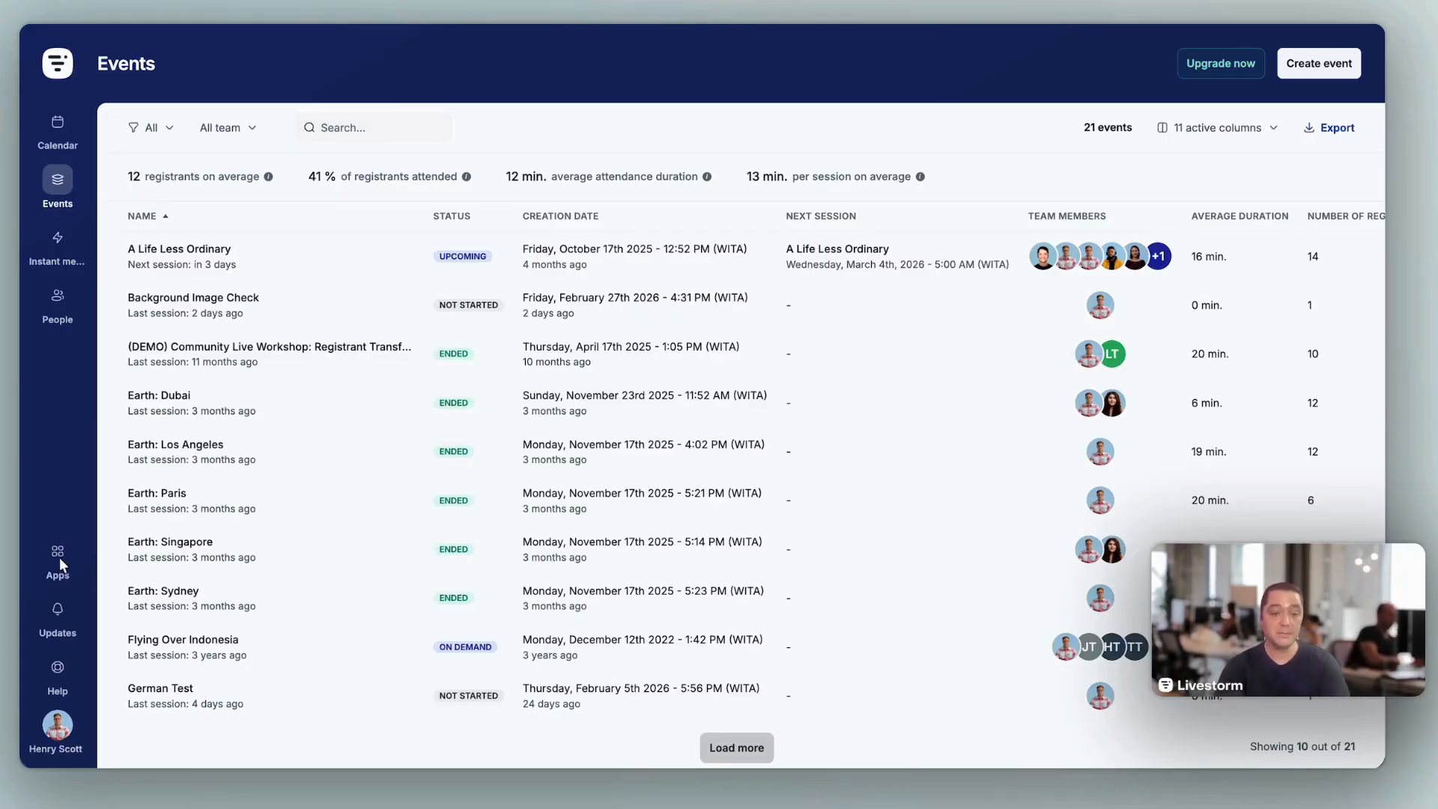
# - Open the HubSpot integration's settings in the app marketplace and review its connection, configuration rules and timeline event logging
pyautogui.click(59, 561)
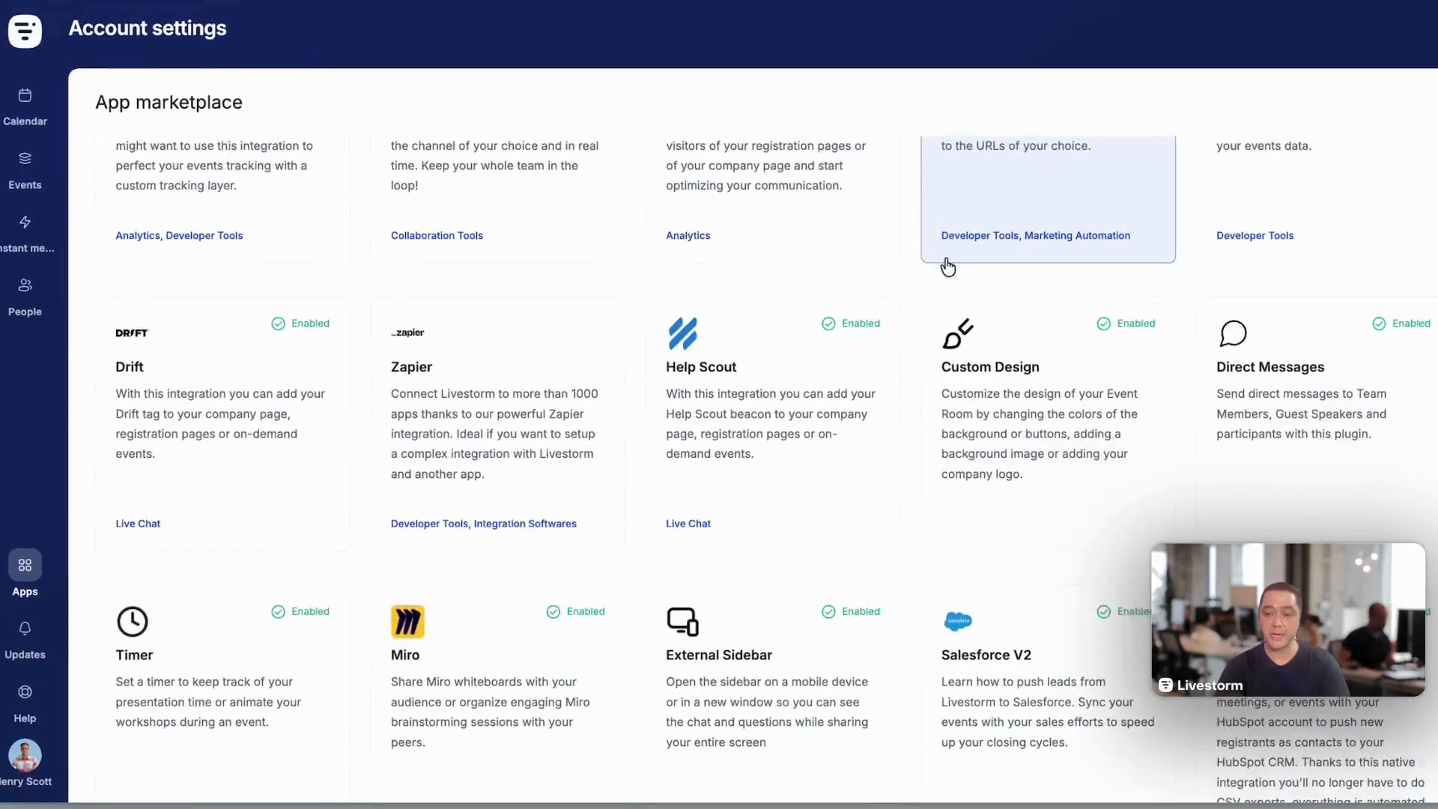
pyautogui.scroll(-4, 947, 266)
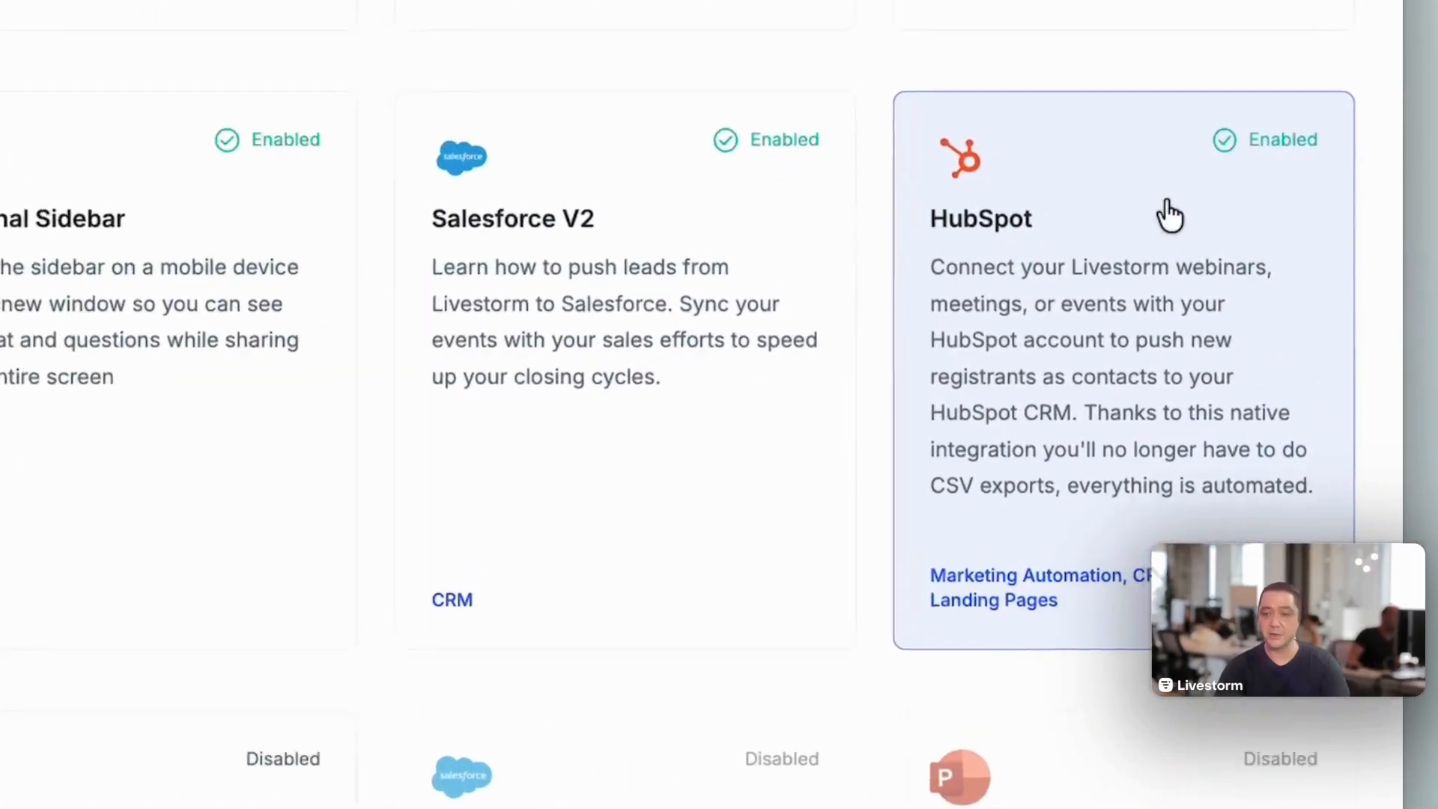
pyautogui.click(1136, 282)
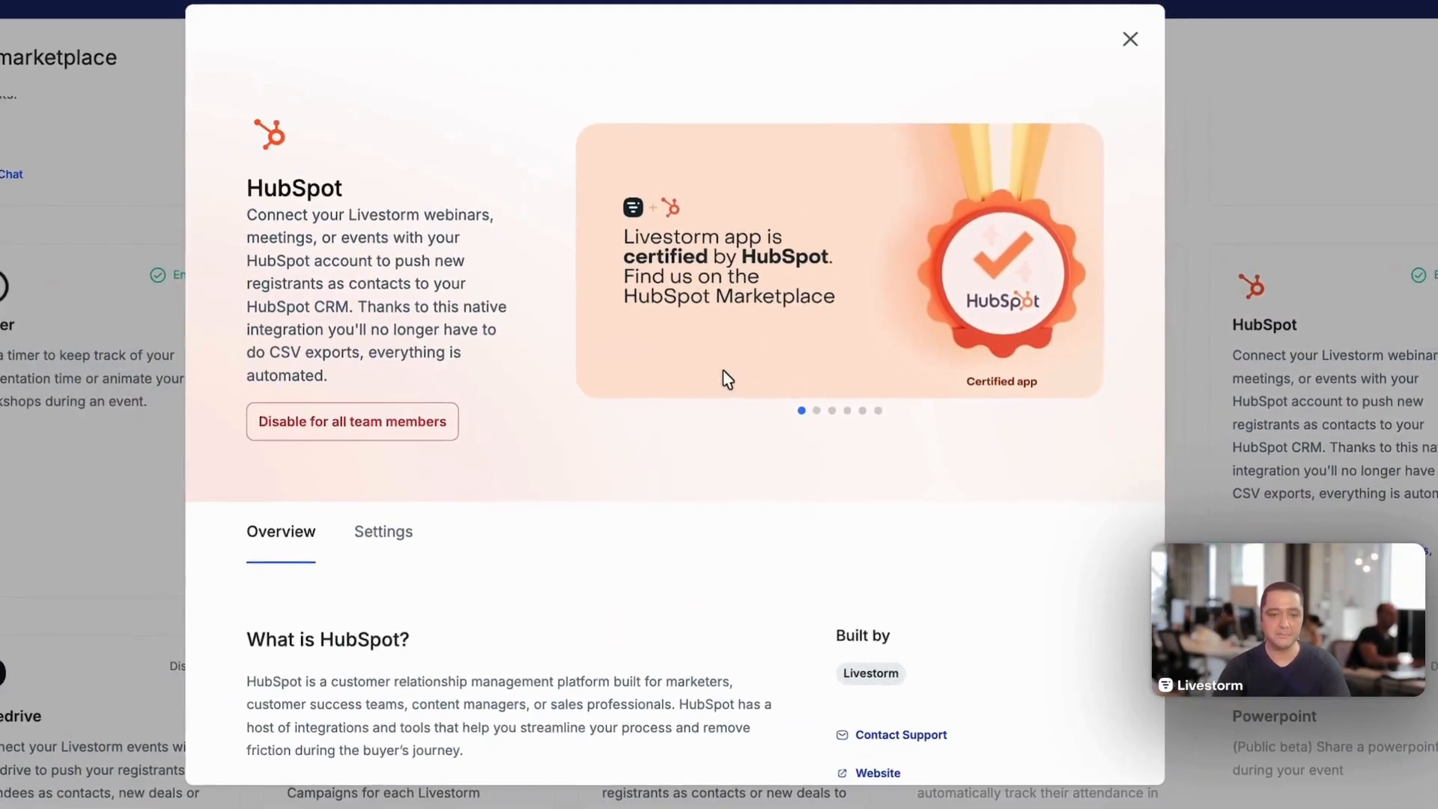
pyautogui.click(404, 530)
pyautogui.scroll(-3, 562, 427)
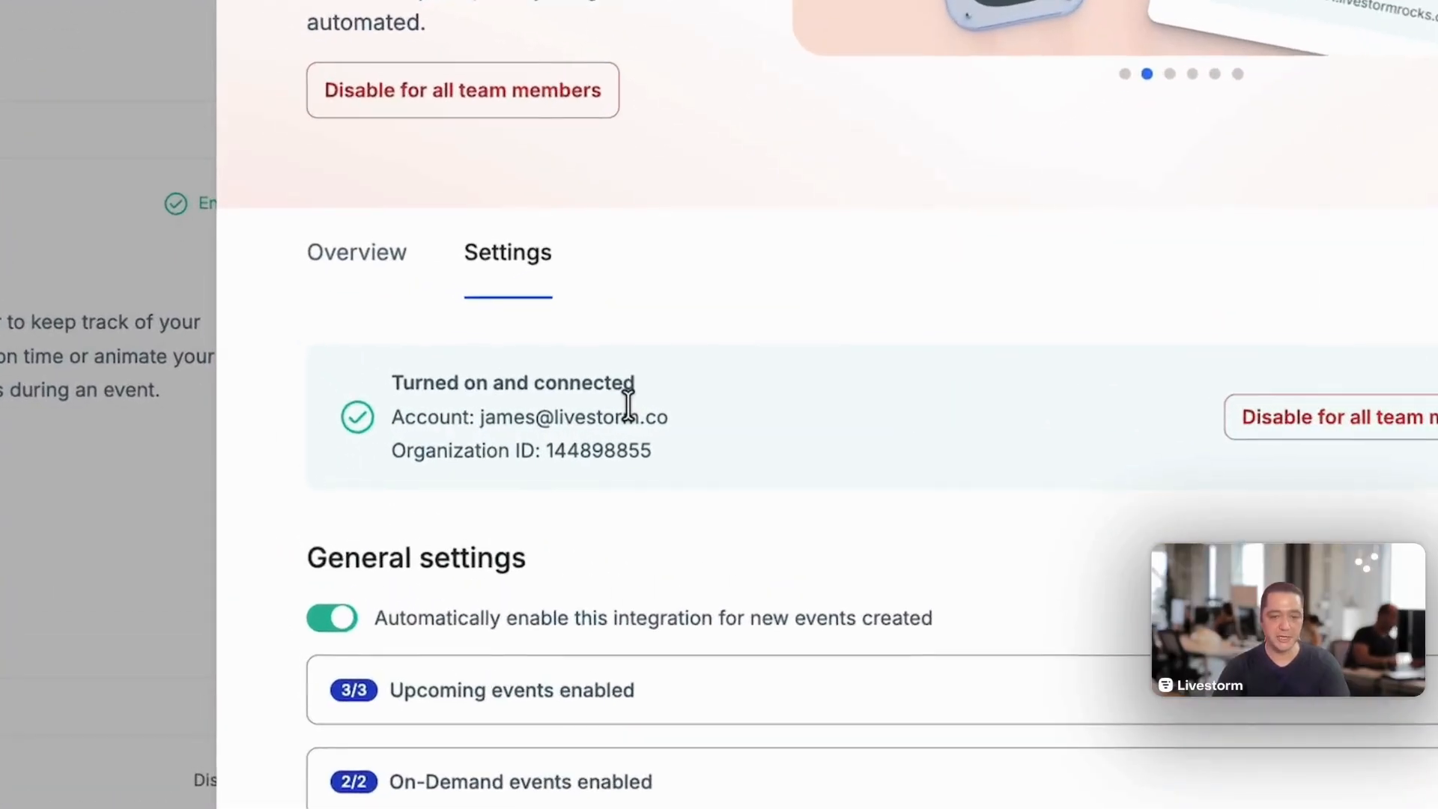
pyautogui.scroll(-10, 629, 408)
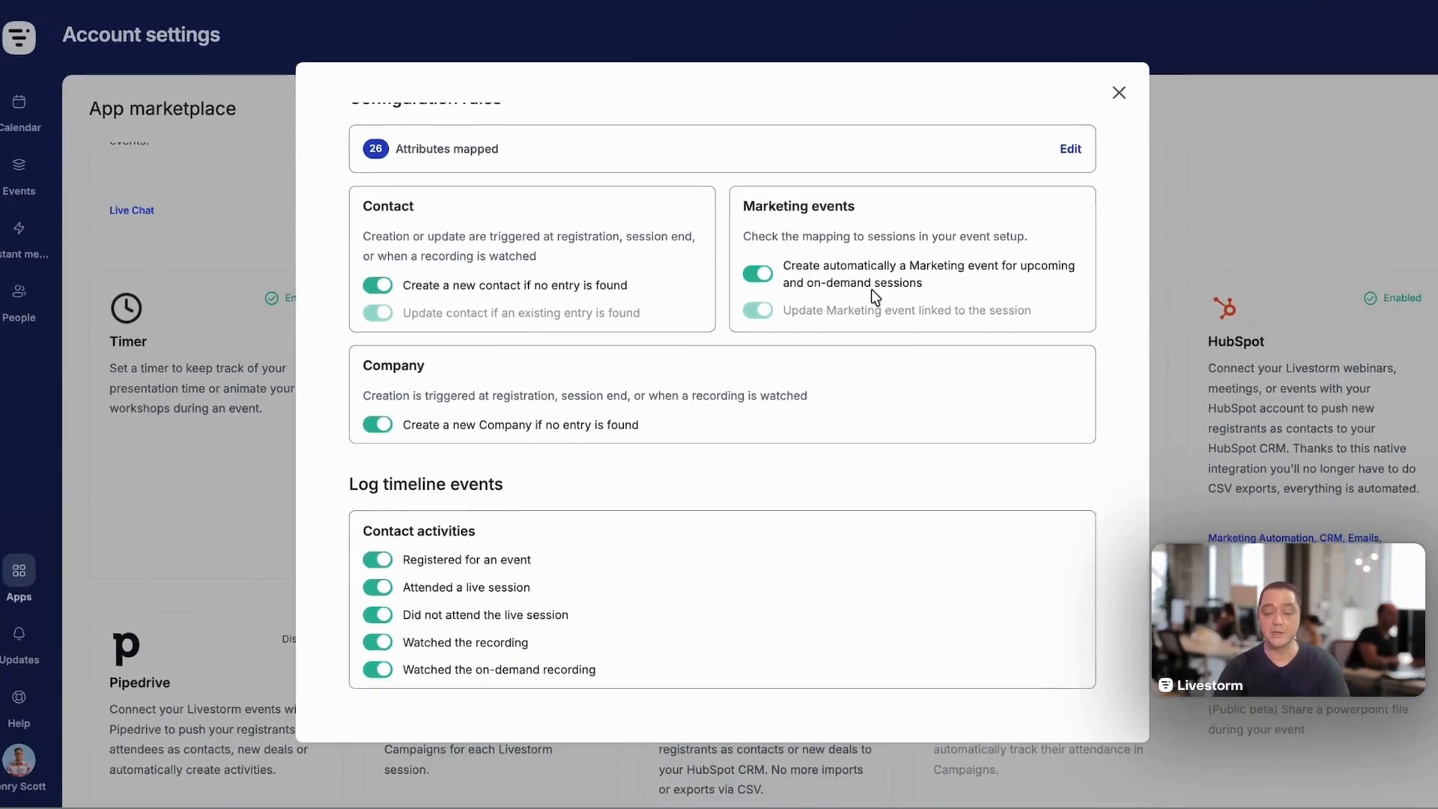
pyautogui.click(1206, 63)
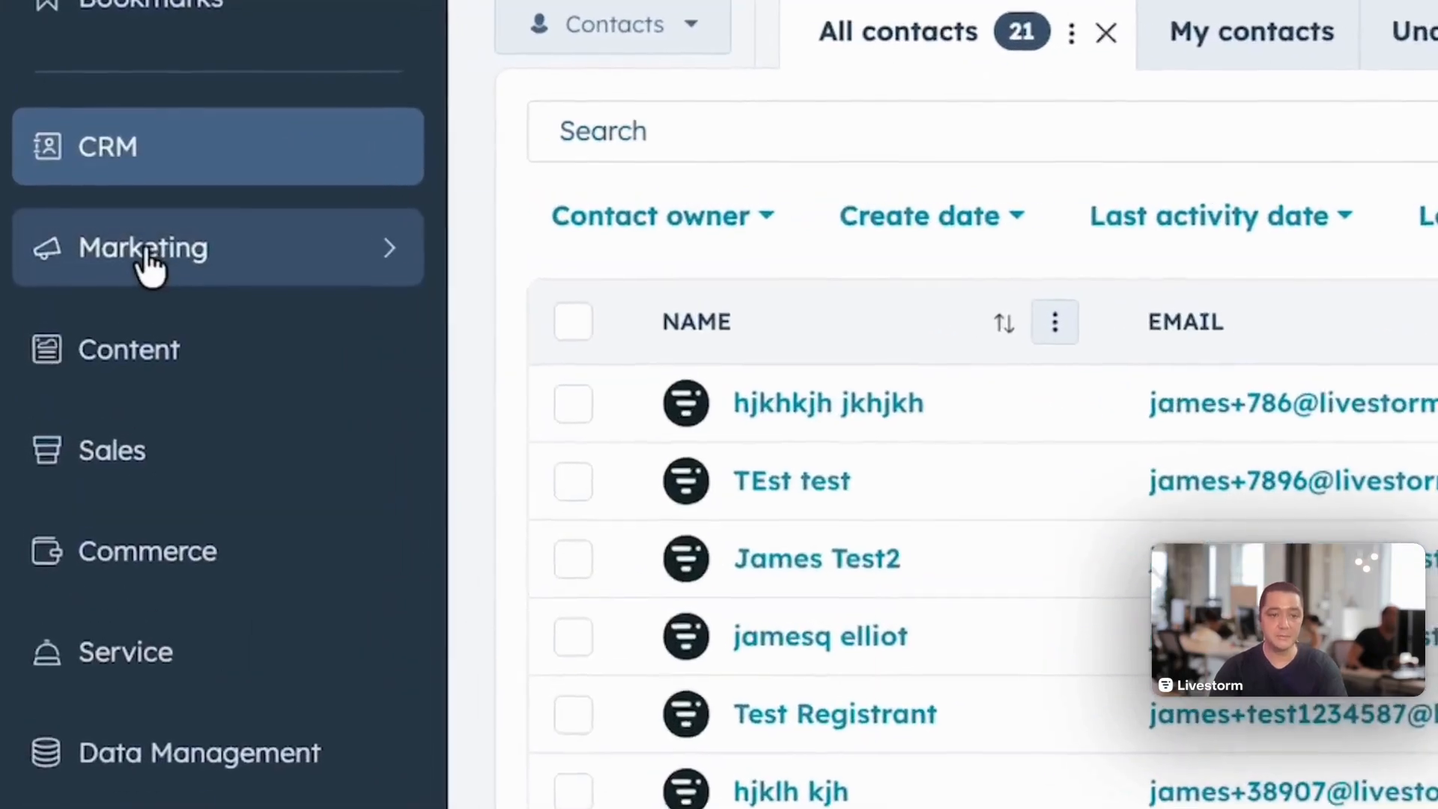
# - Switch to HubSpot, browse the marketing events records and open the "Earth: Singapore - 17/11/25 - 12:00PM UTC" event
pyautogui.moveTo(123, 231)
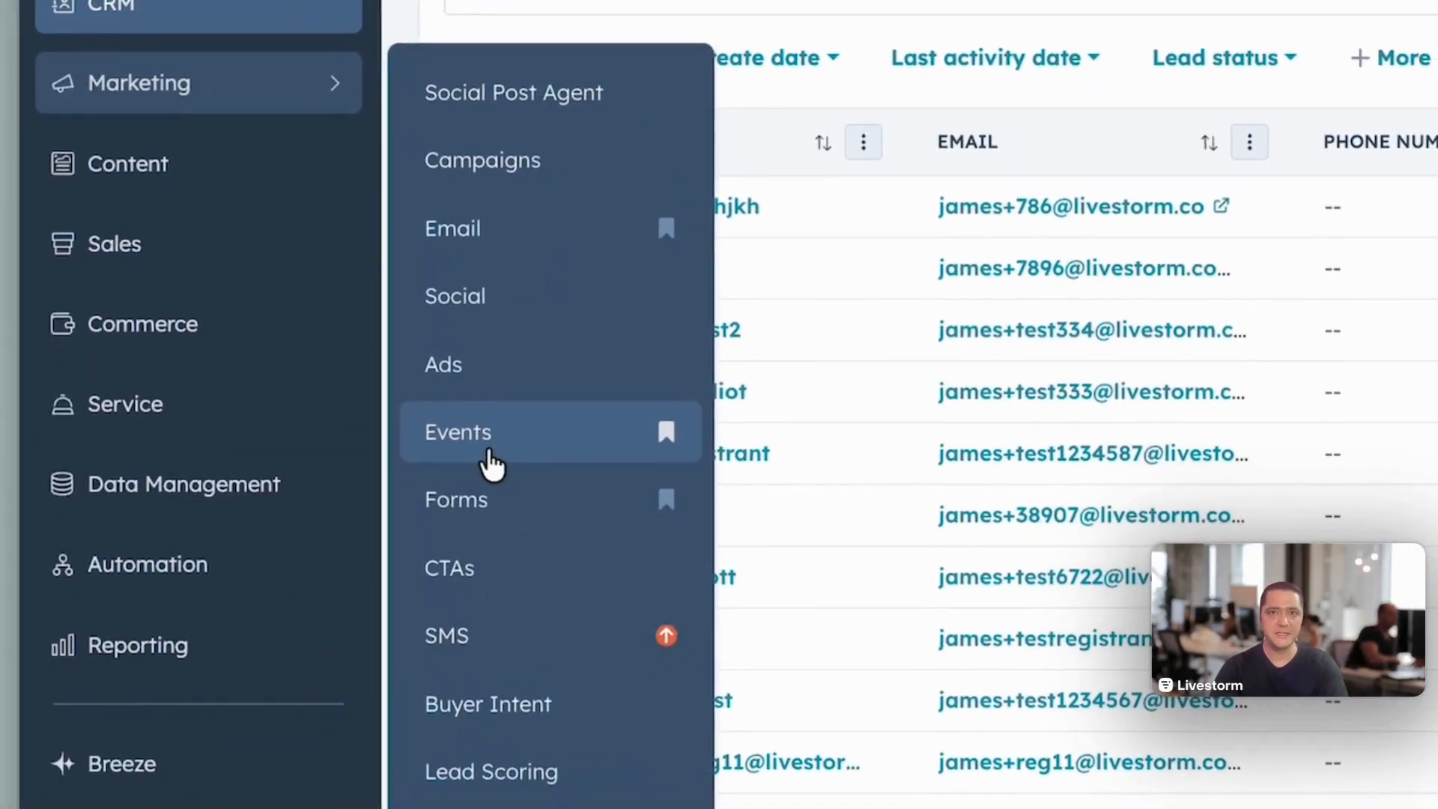
pyautogui.click(485, 461)
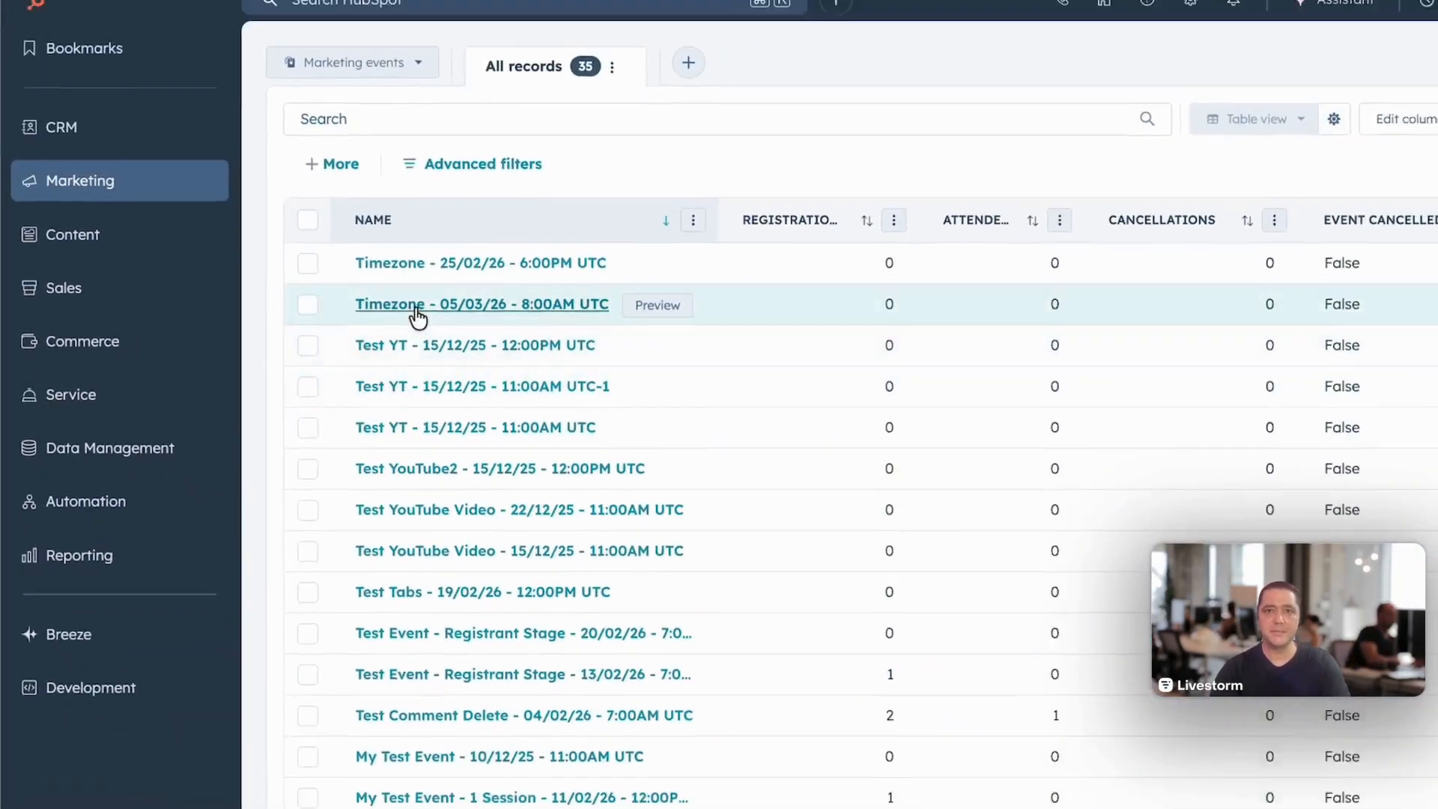
pyautogui.scroll(-2, 408, 312)
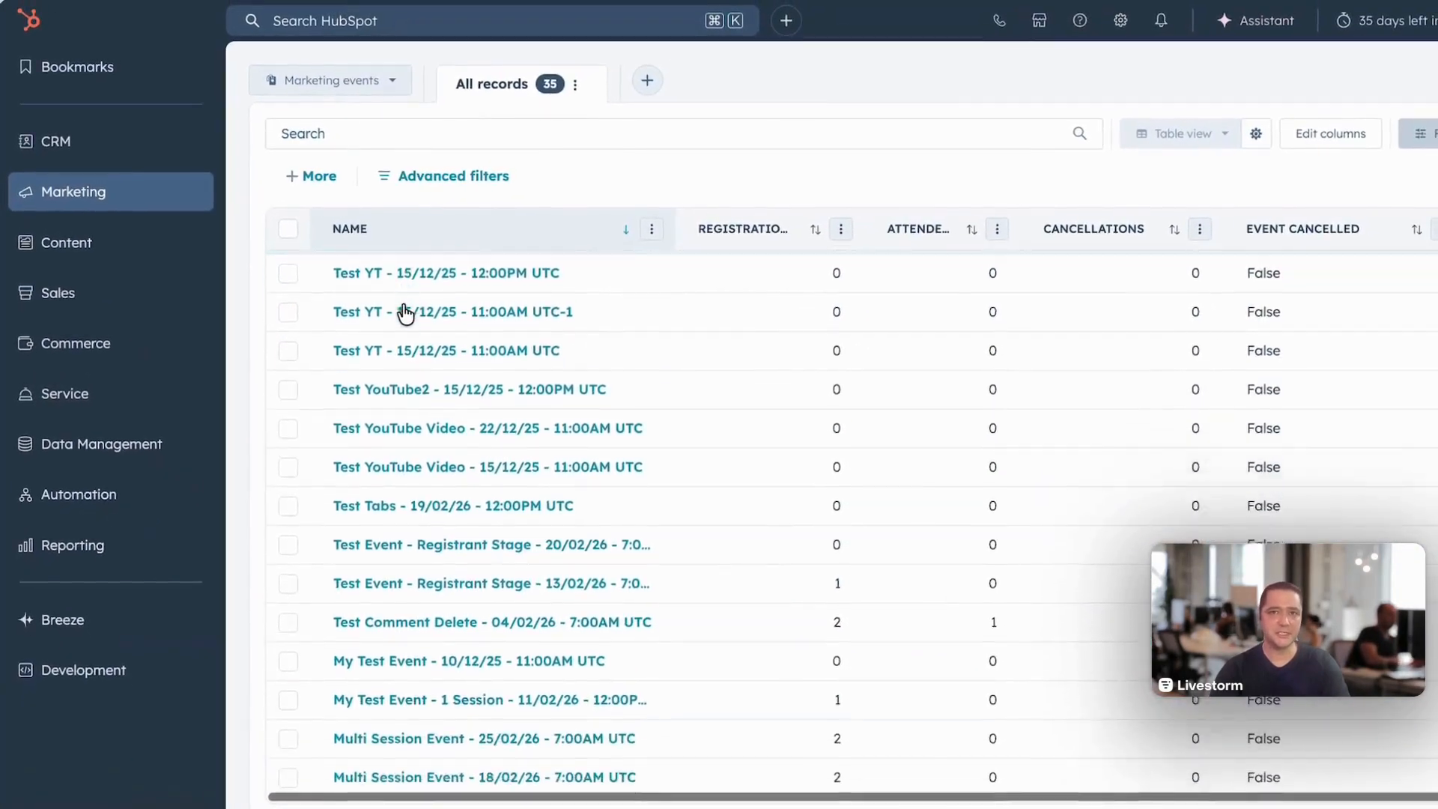
pyautogui.scroll(-5, 405, 313)
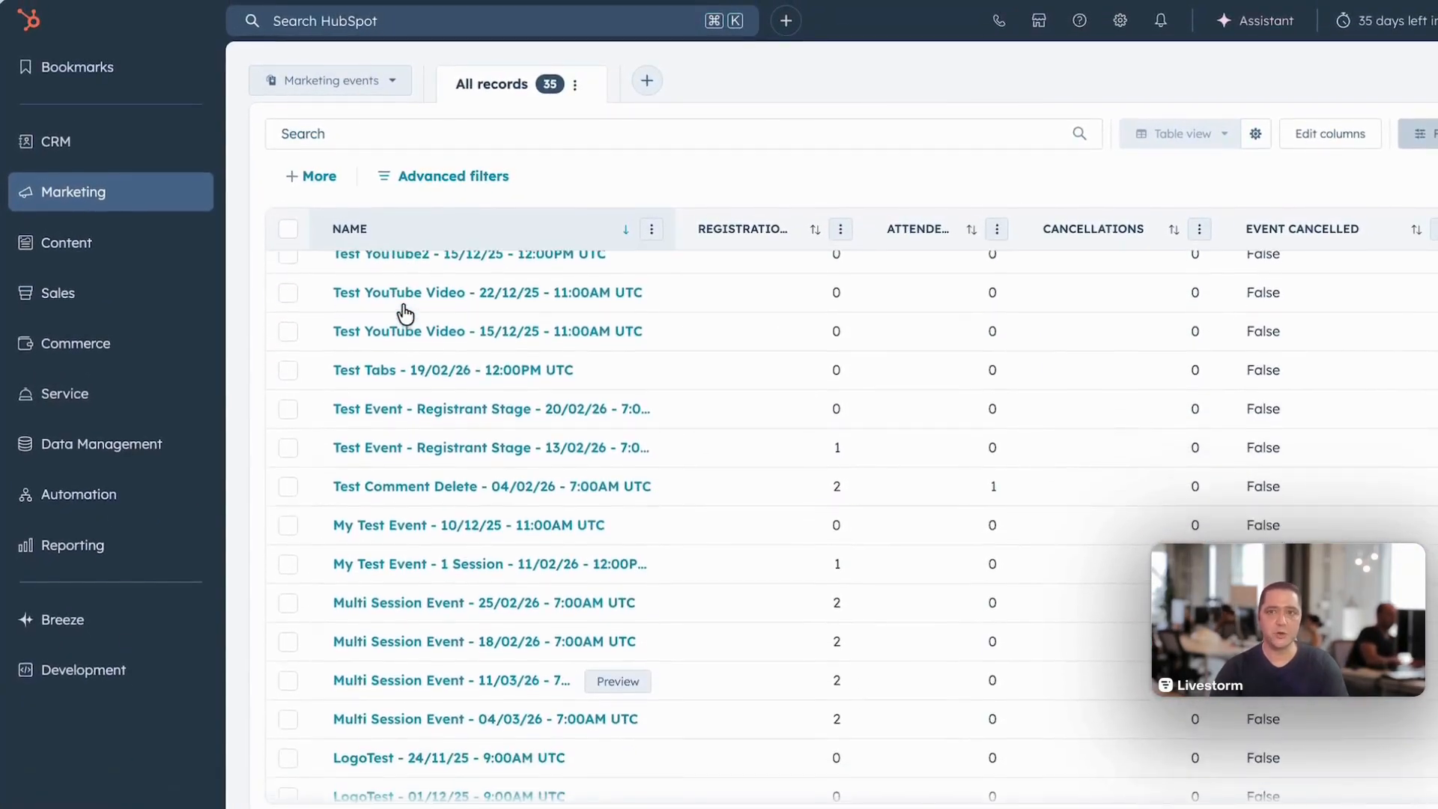
pyautogui.scroll(-3, 405, 313)
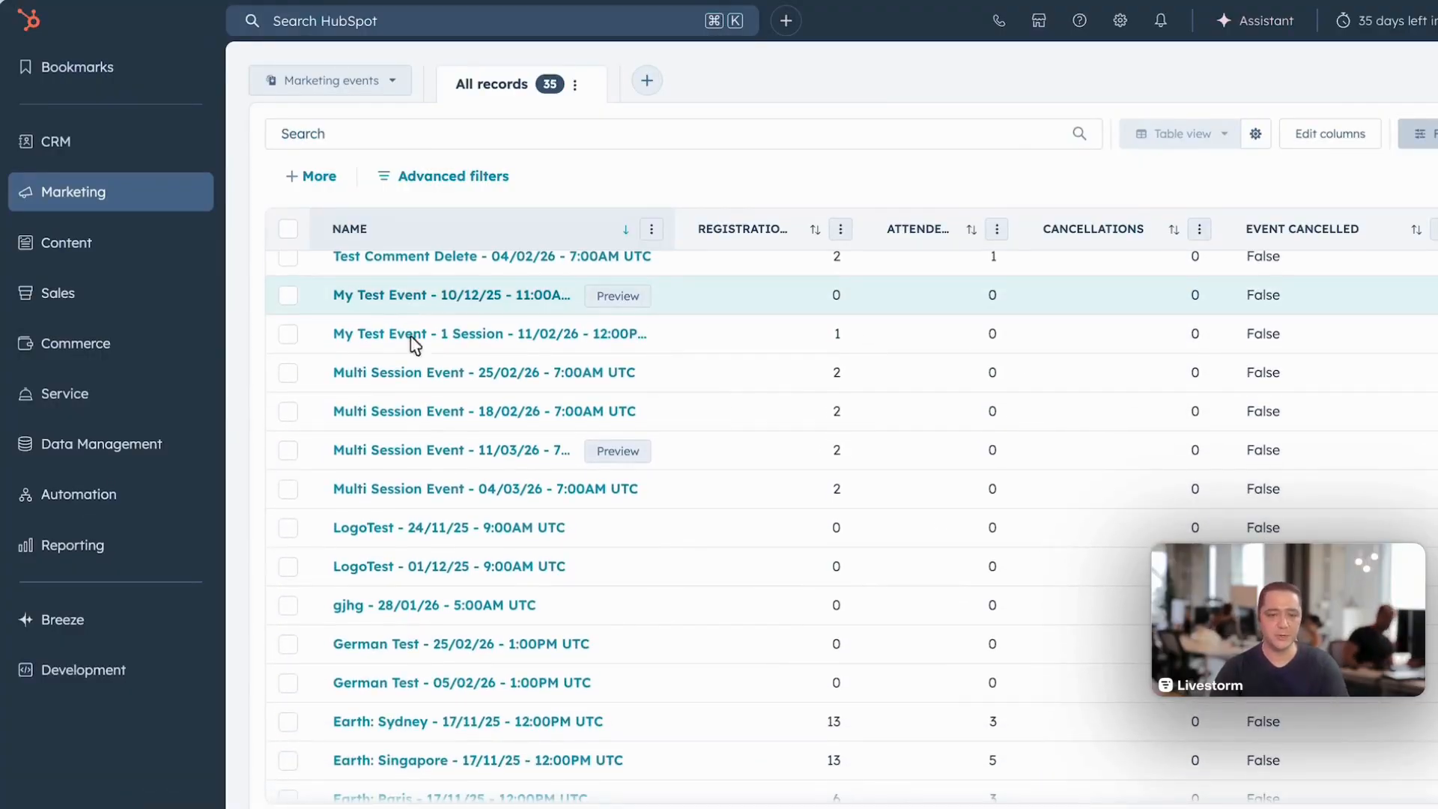
pyautogui.scroll(-3, 427, 556)
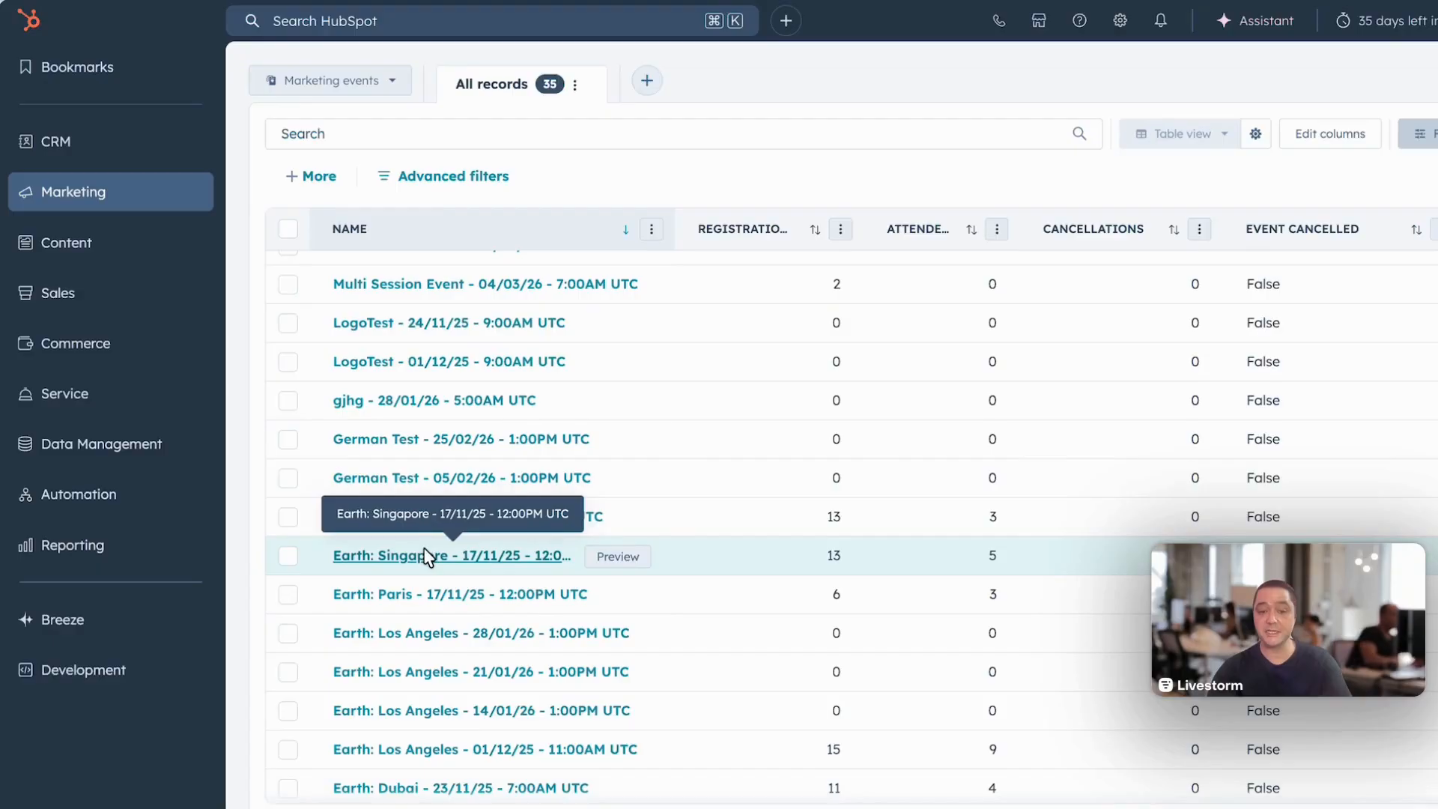
pyautogui.click(427, 555)
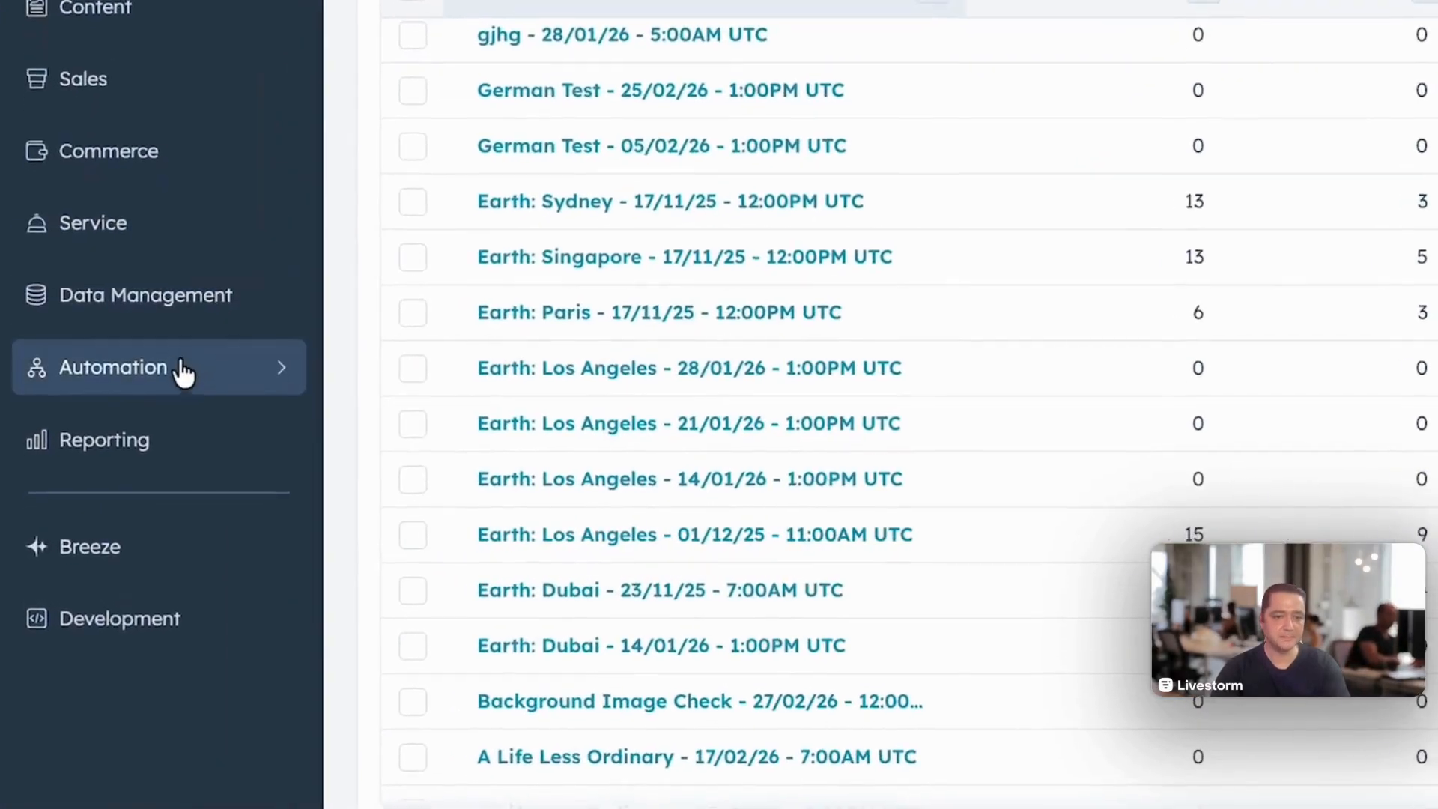
# - Create a new automation workflow from scratch
pyautogui.moveTo(182, 371)
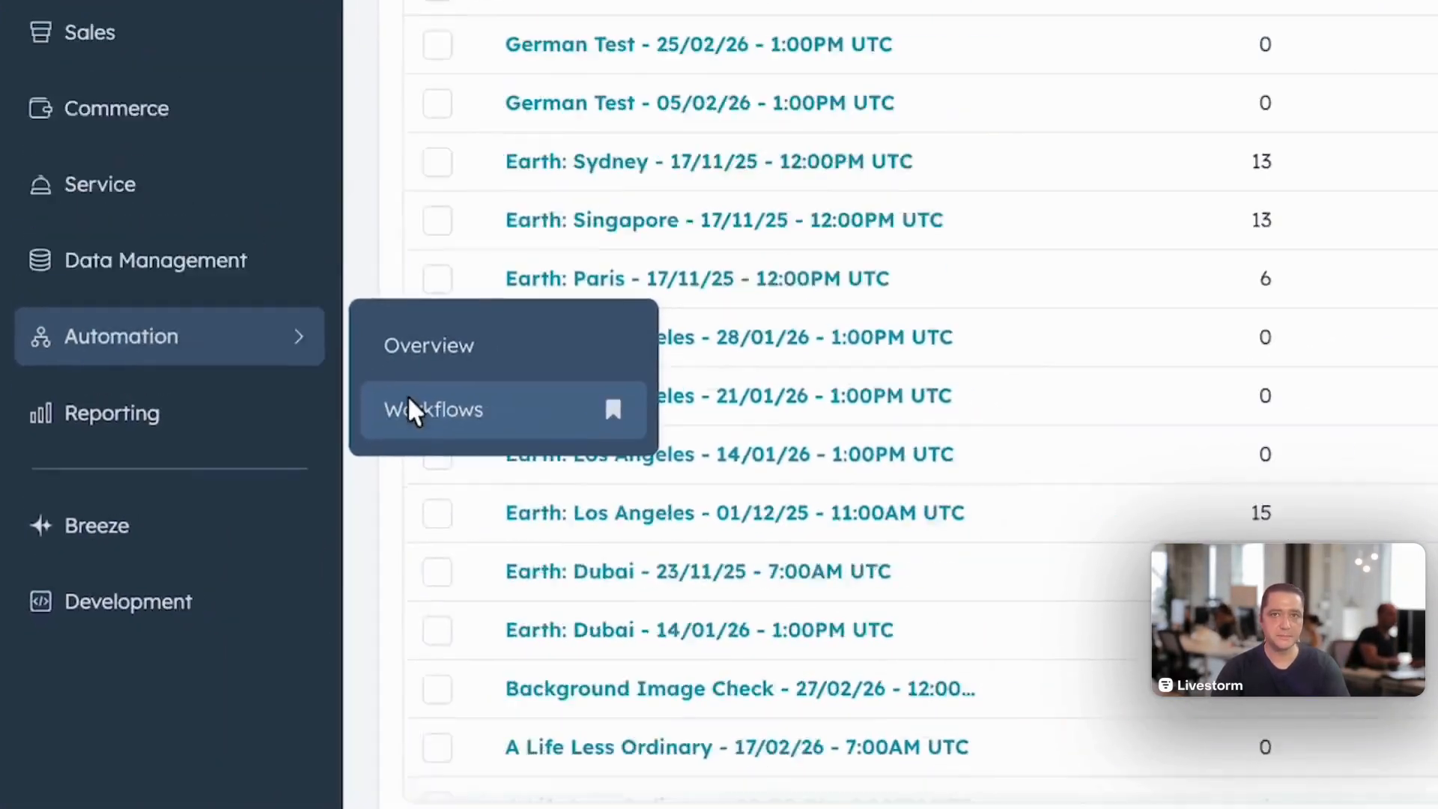
pyautogui.click(412, 410)
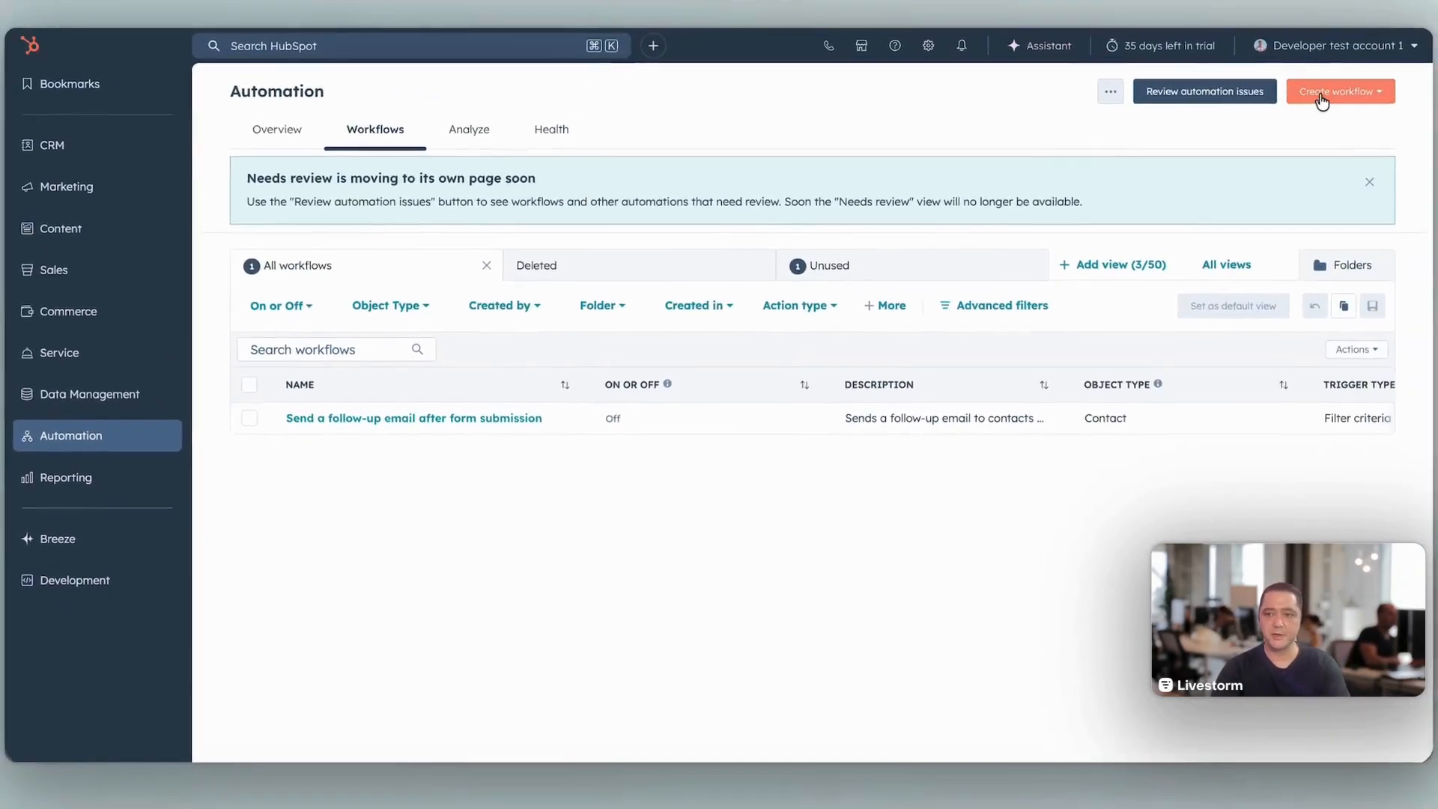
pyautogui.click(1315, 105)
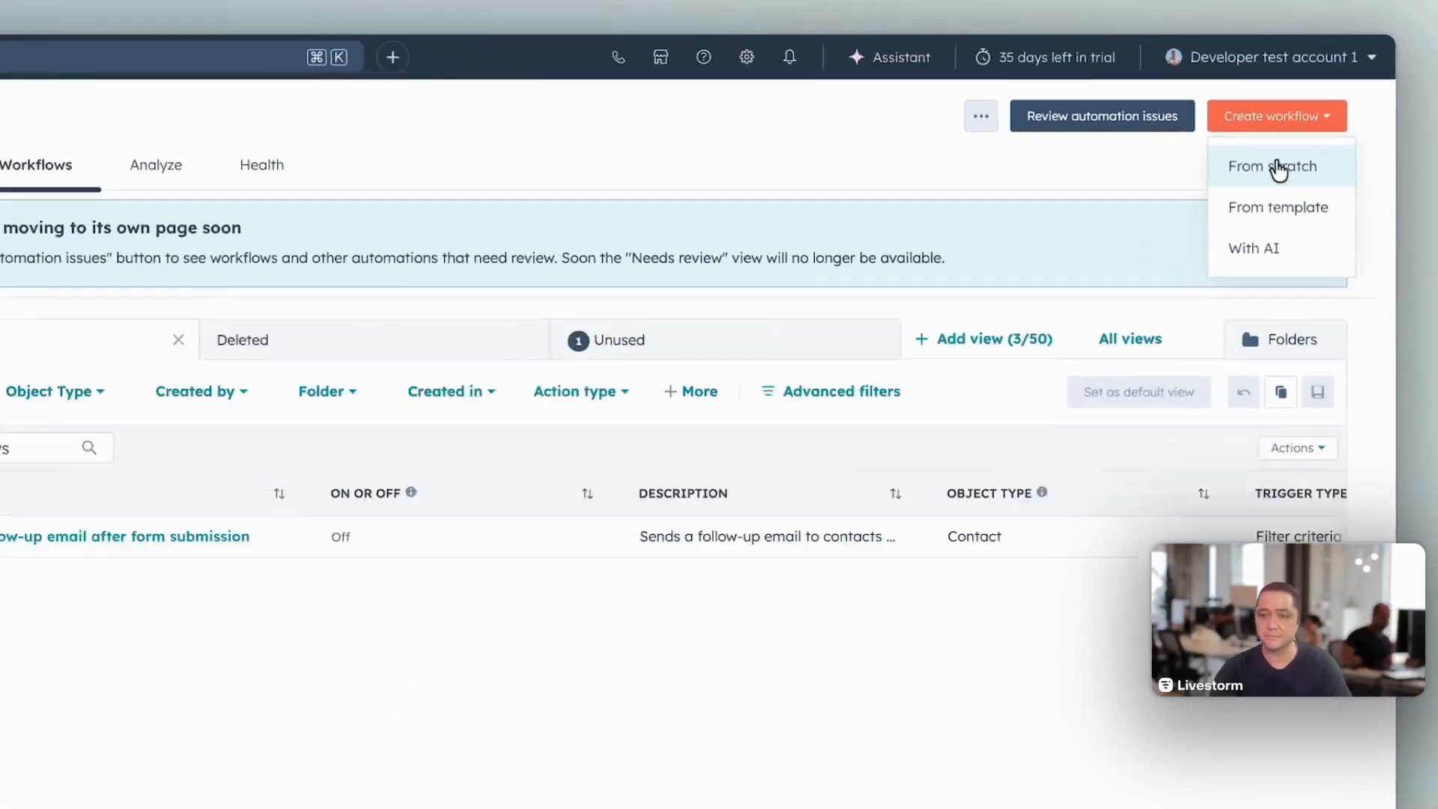
pyautogui.click(1166, 267)
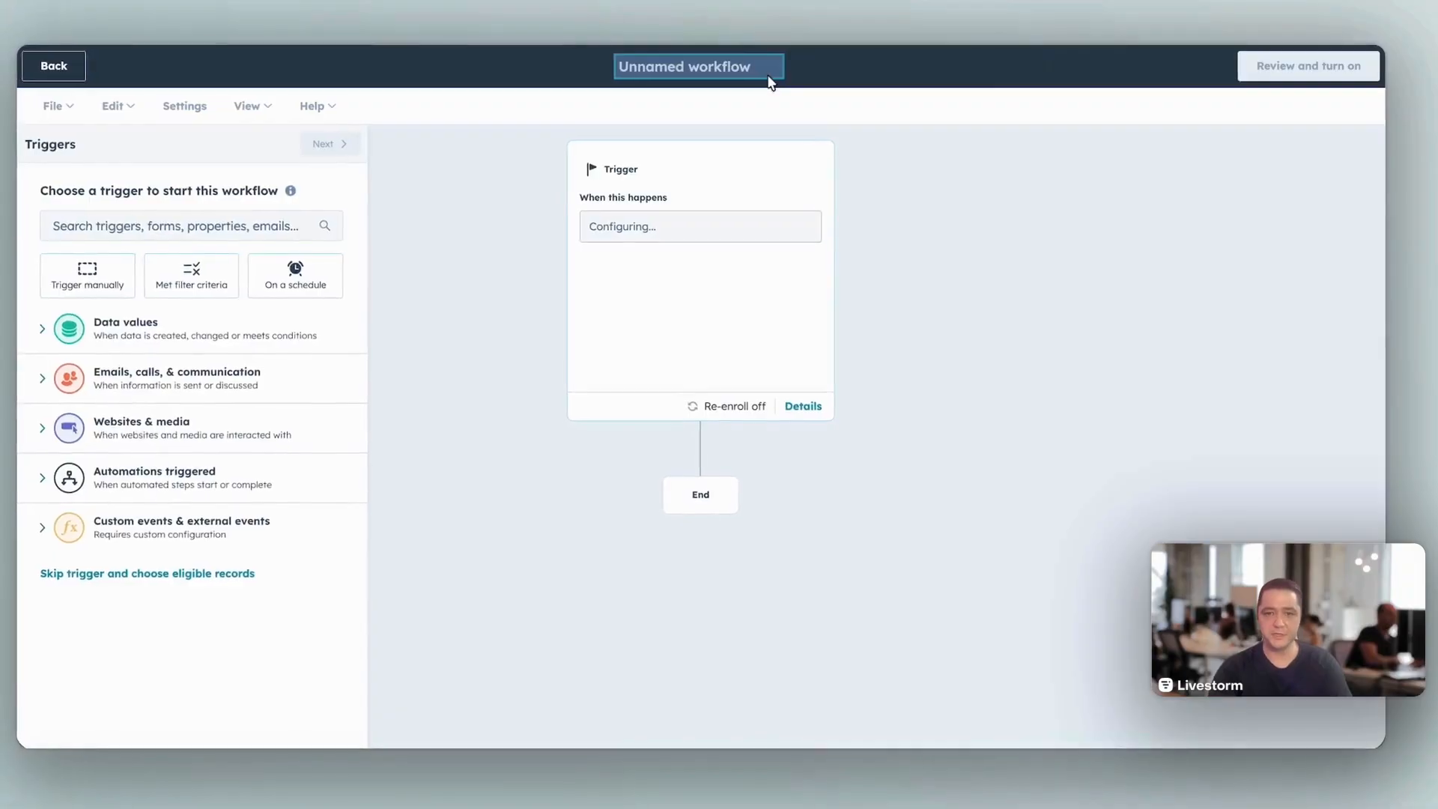
# - Name the workflow "Event Attendee - High Intent Assignment"
pyautogui.click(768, 80)
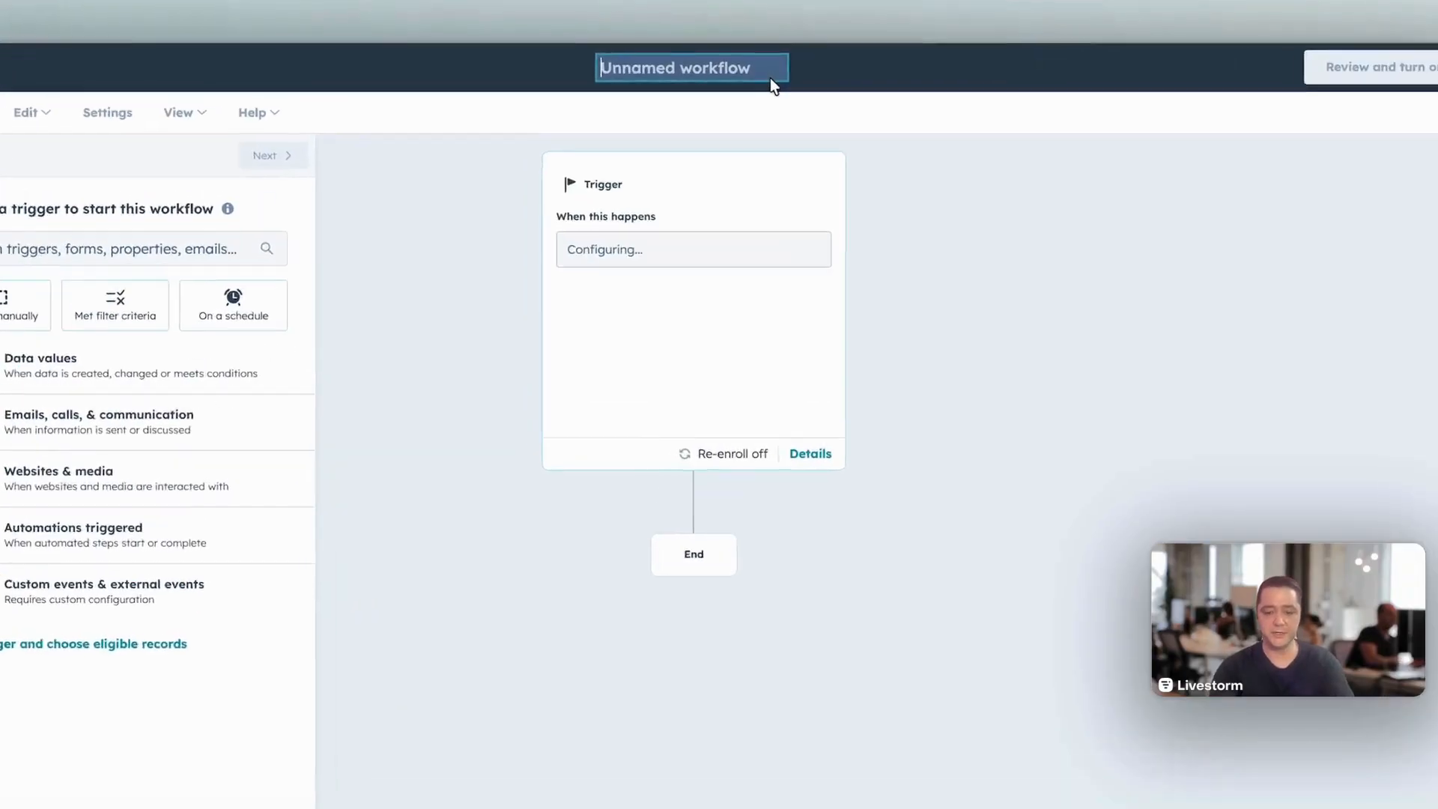
pyautogui.write('E')
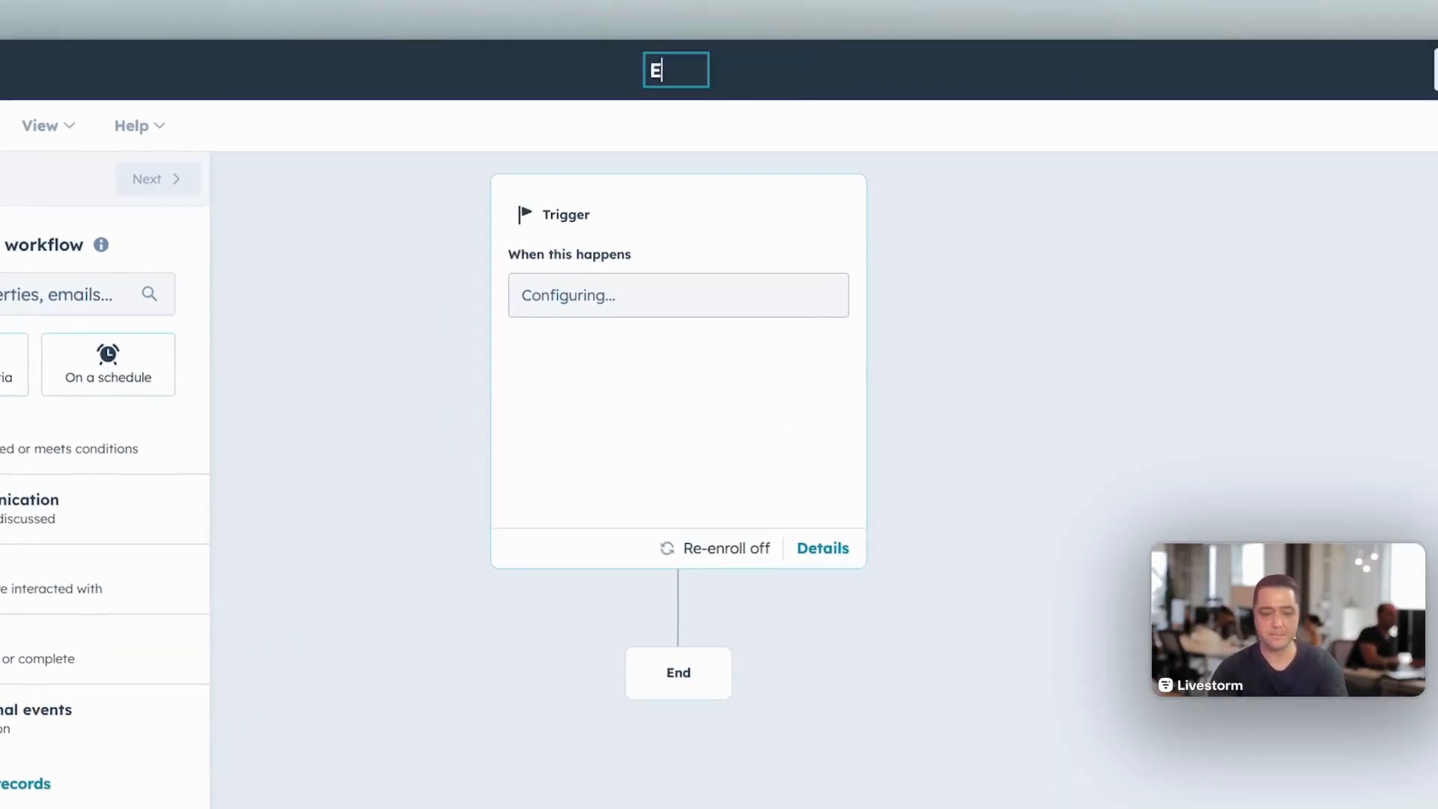
pyautogui.write('vent Attendee - Hi')
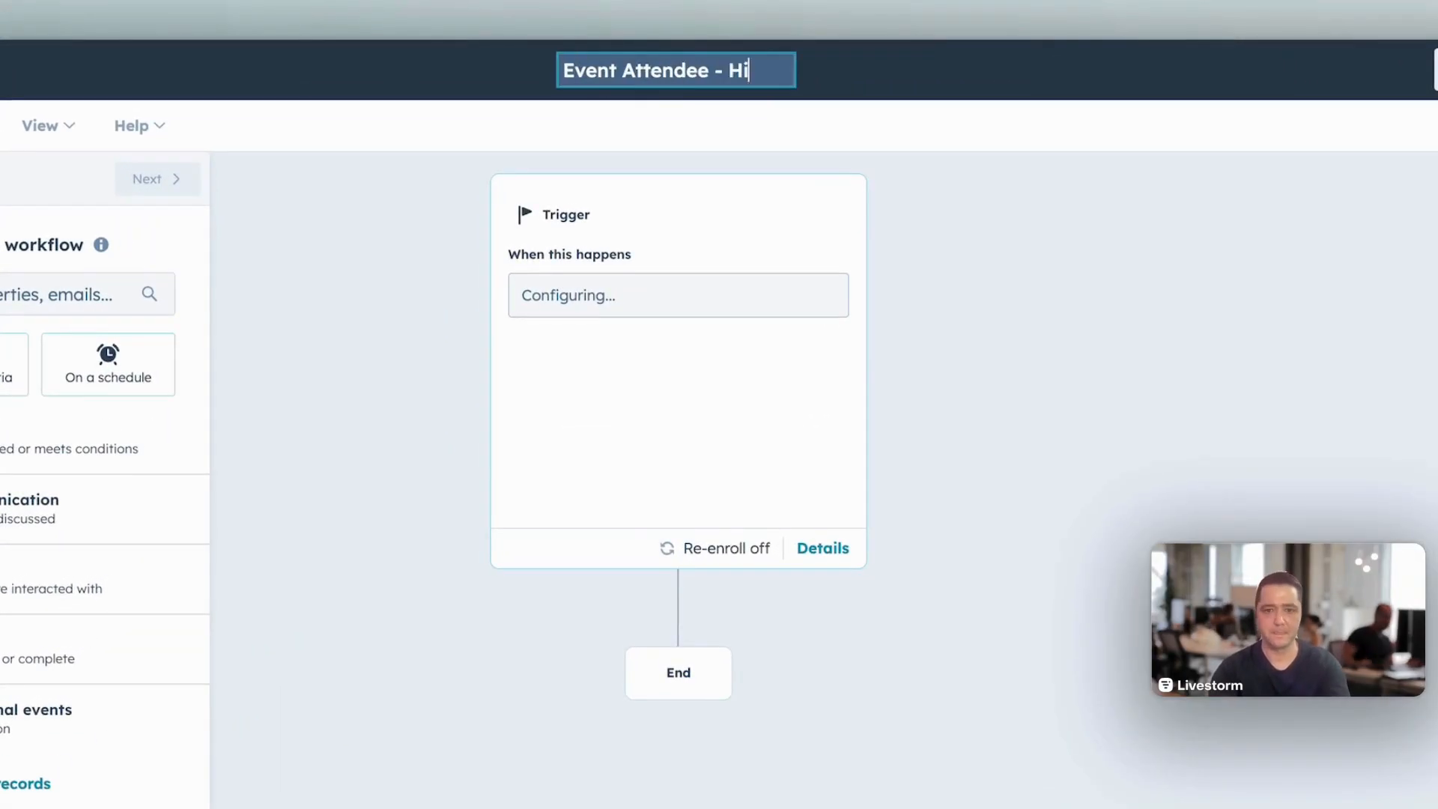
pyautogui.write('gh Intent Assignment')
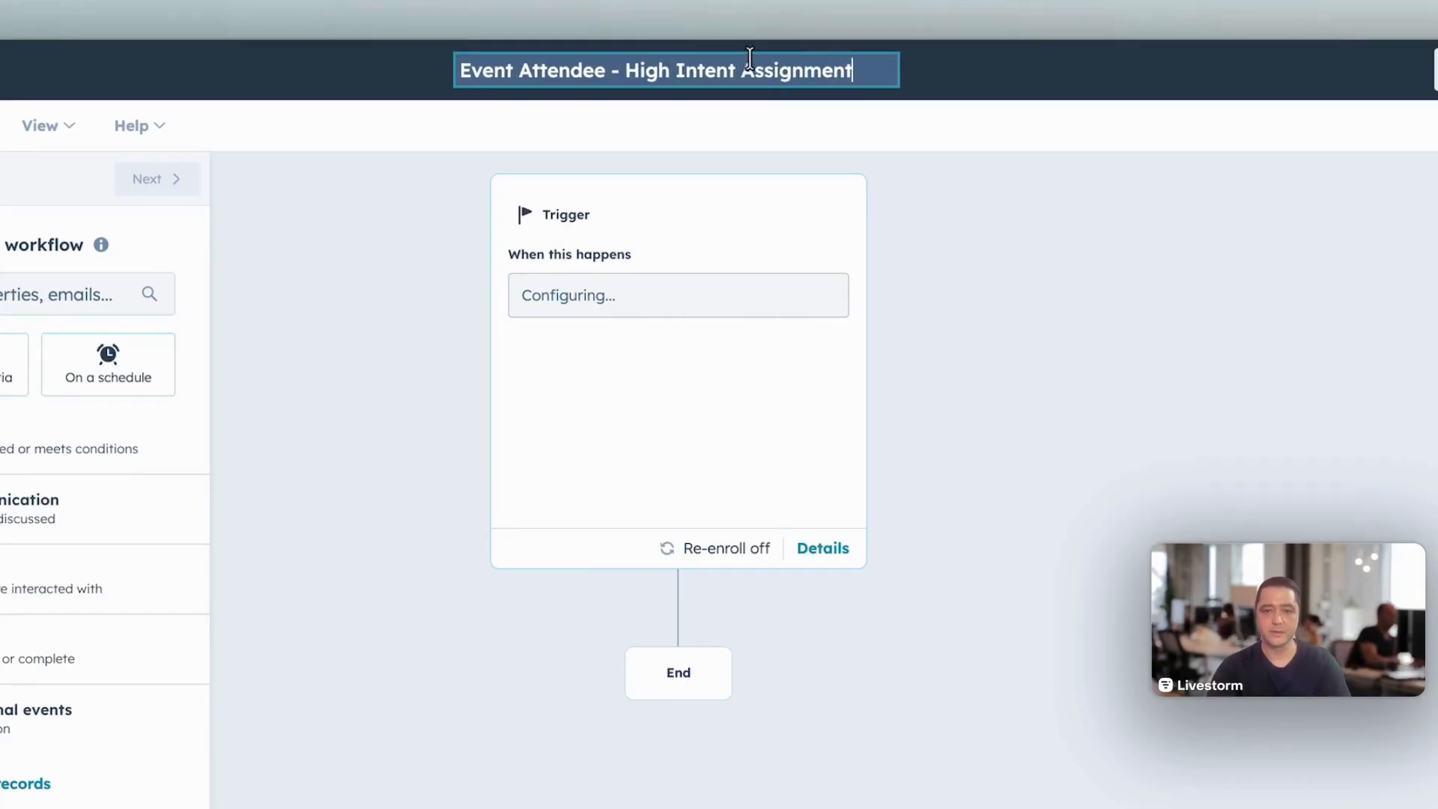
pyautogui.press('Return')
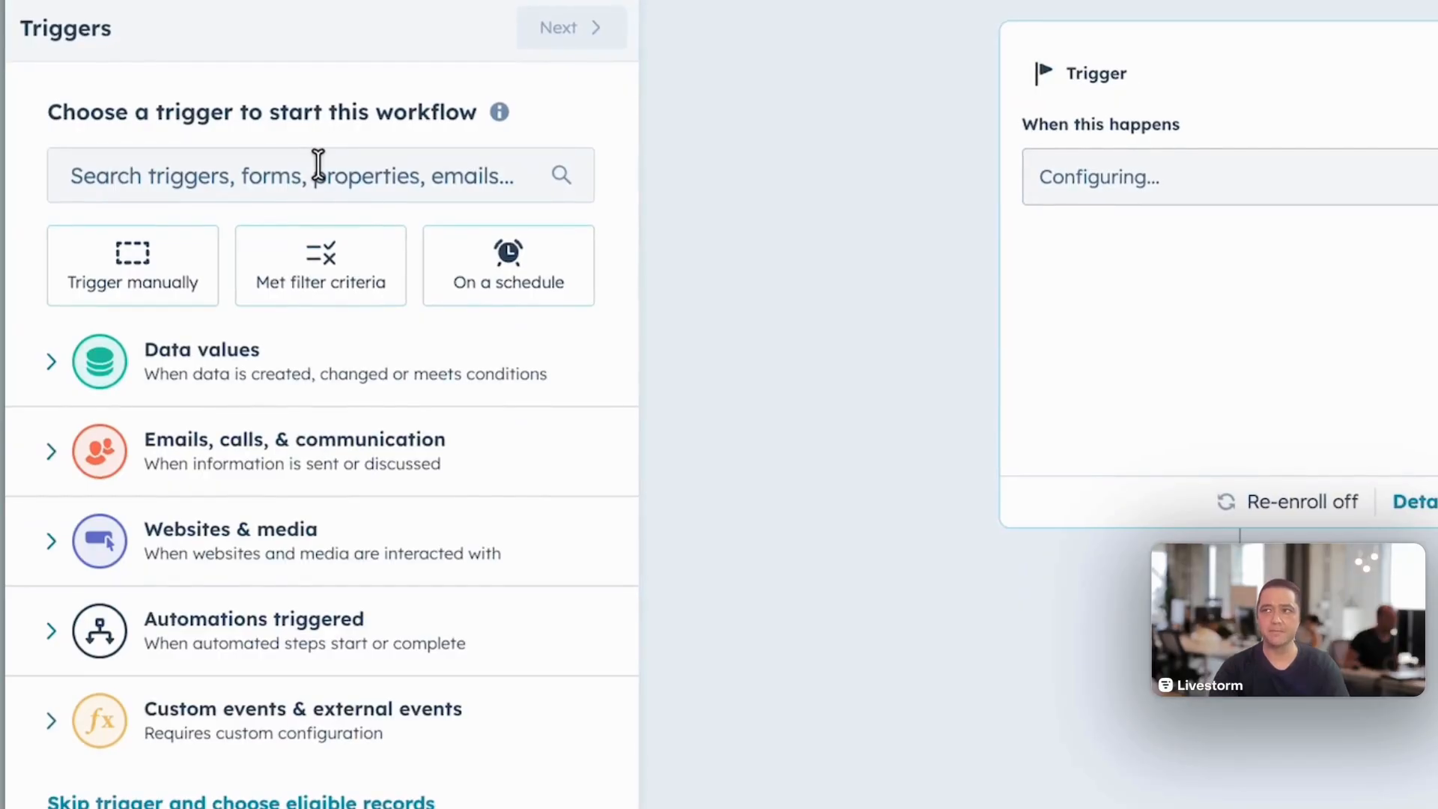
# - Set the trigger to "Livestorm Webinars: [new] People Attented Live" and add an attendance rate criterion to it
pyautogui.click(318, 165)
pyautogui.write('livestorm')
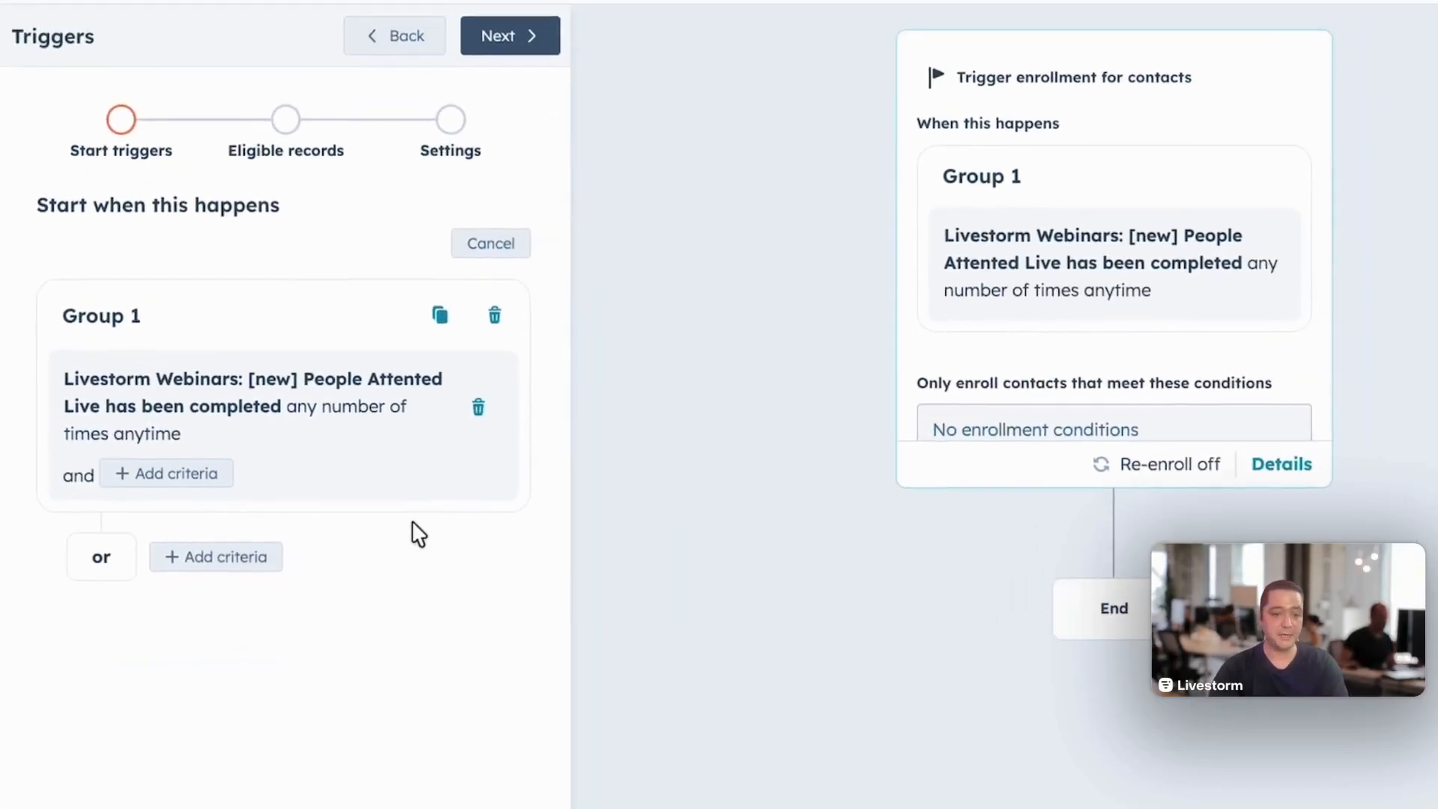
pyautogui.click(196, 478)
pyautogui.write('atte')
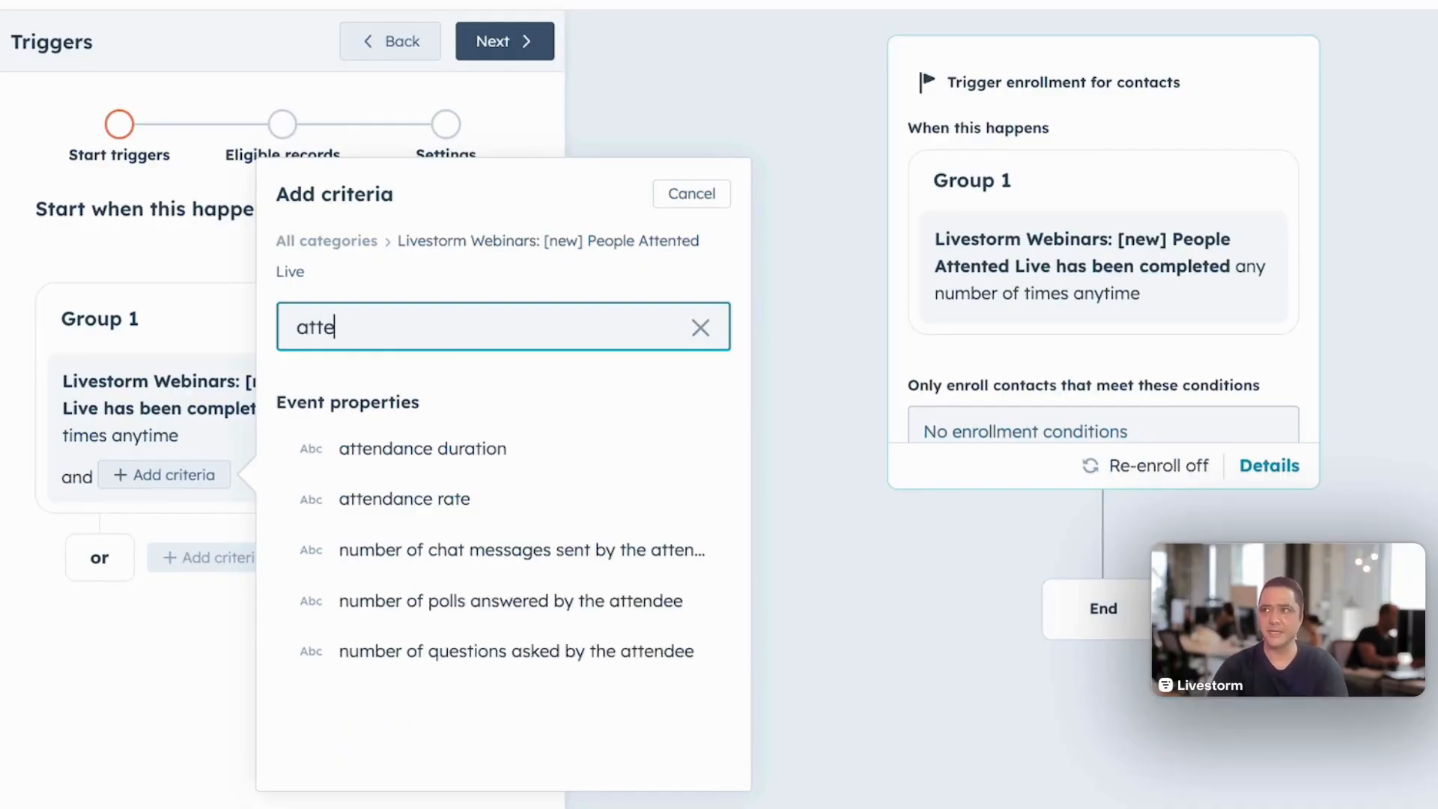
pyautogui.click(398, 502)
# - Require the attendance rate to be greater than or equal to 75 and finish the trigger criteria
pyautogui.click(282, 419)
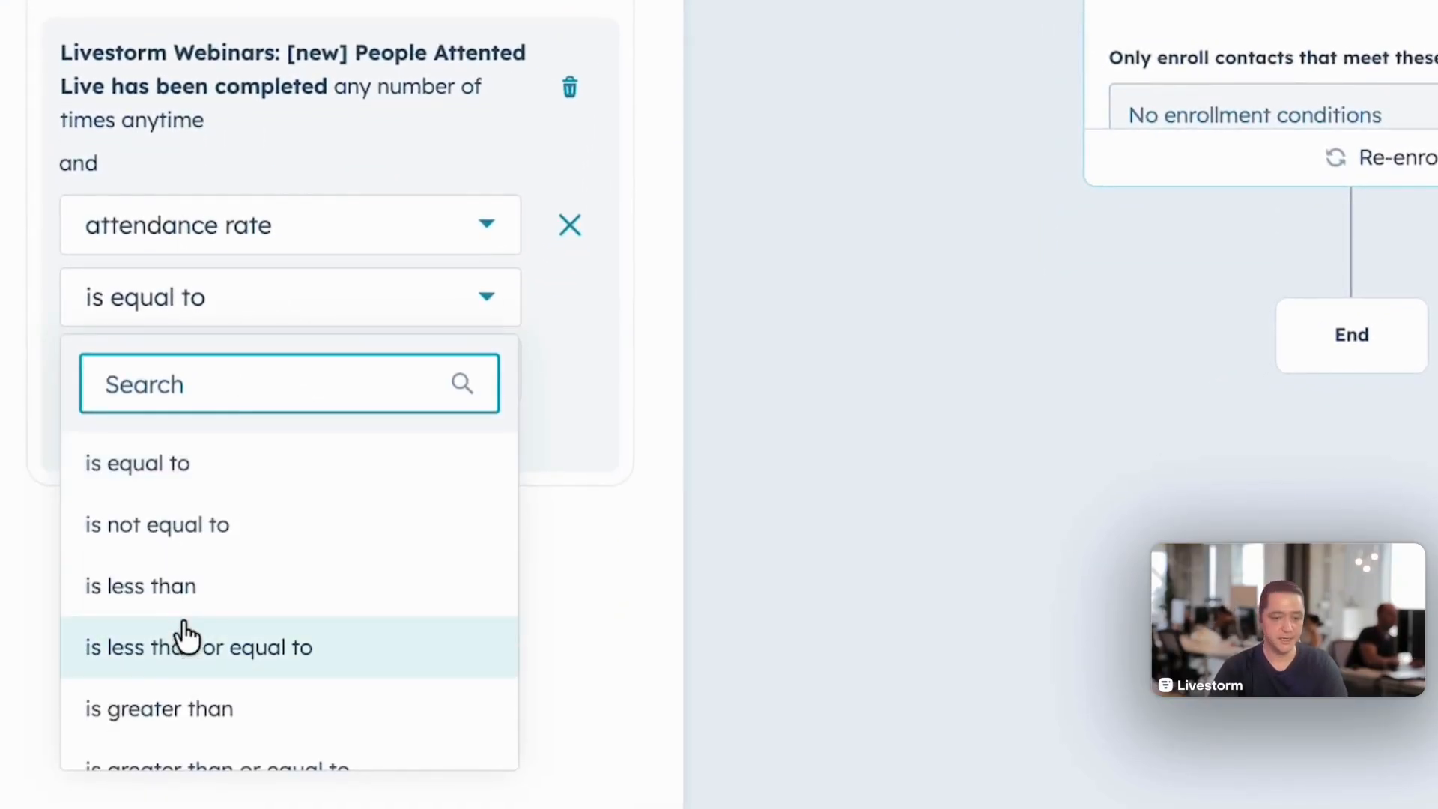
pyautogui.scroll(-3, 183, 635)
pyautogui.click(200, 603)
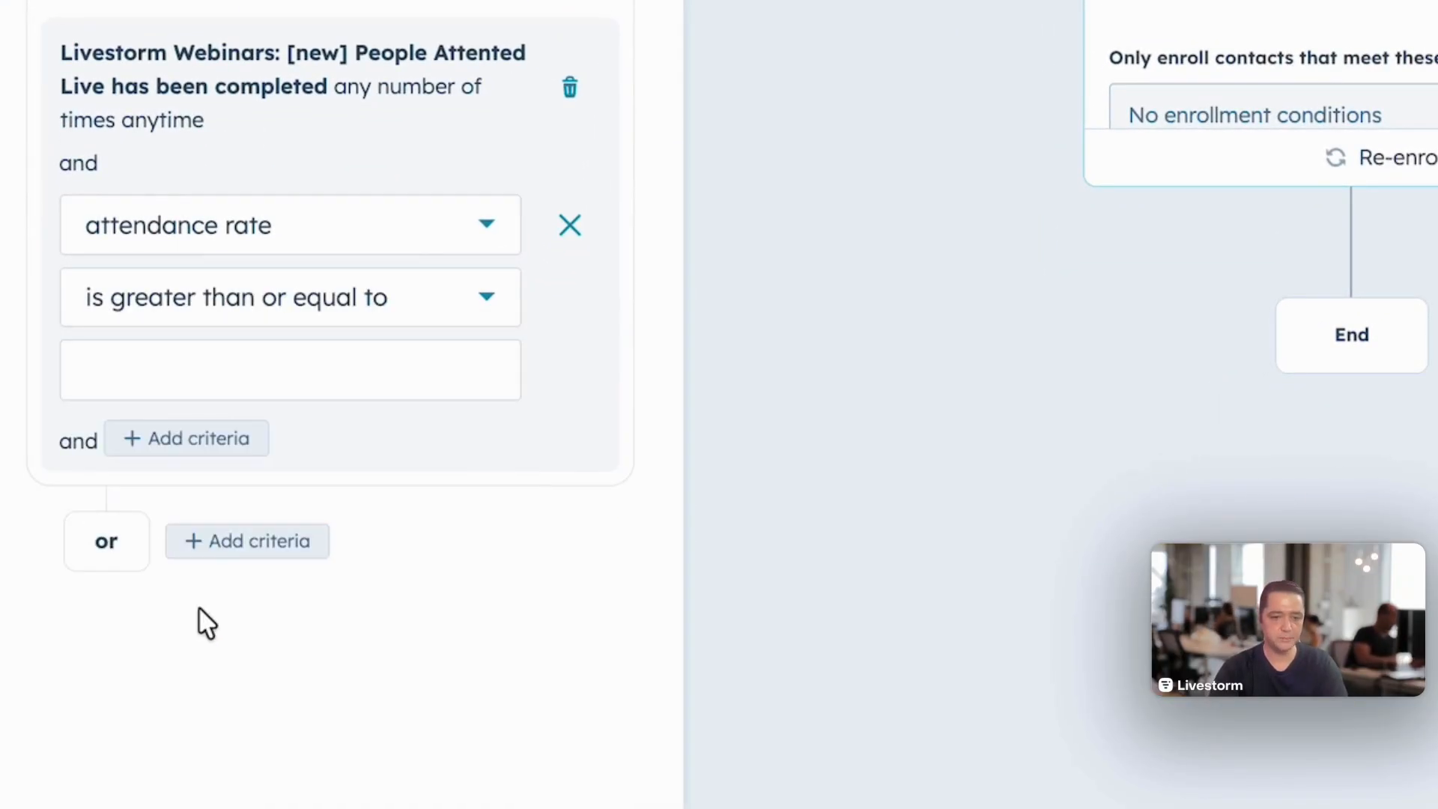
pyautogui.click(257, 369)
pyautogui.write('75')
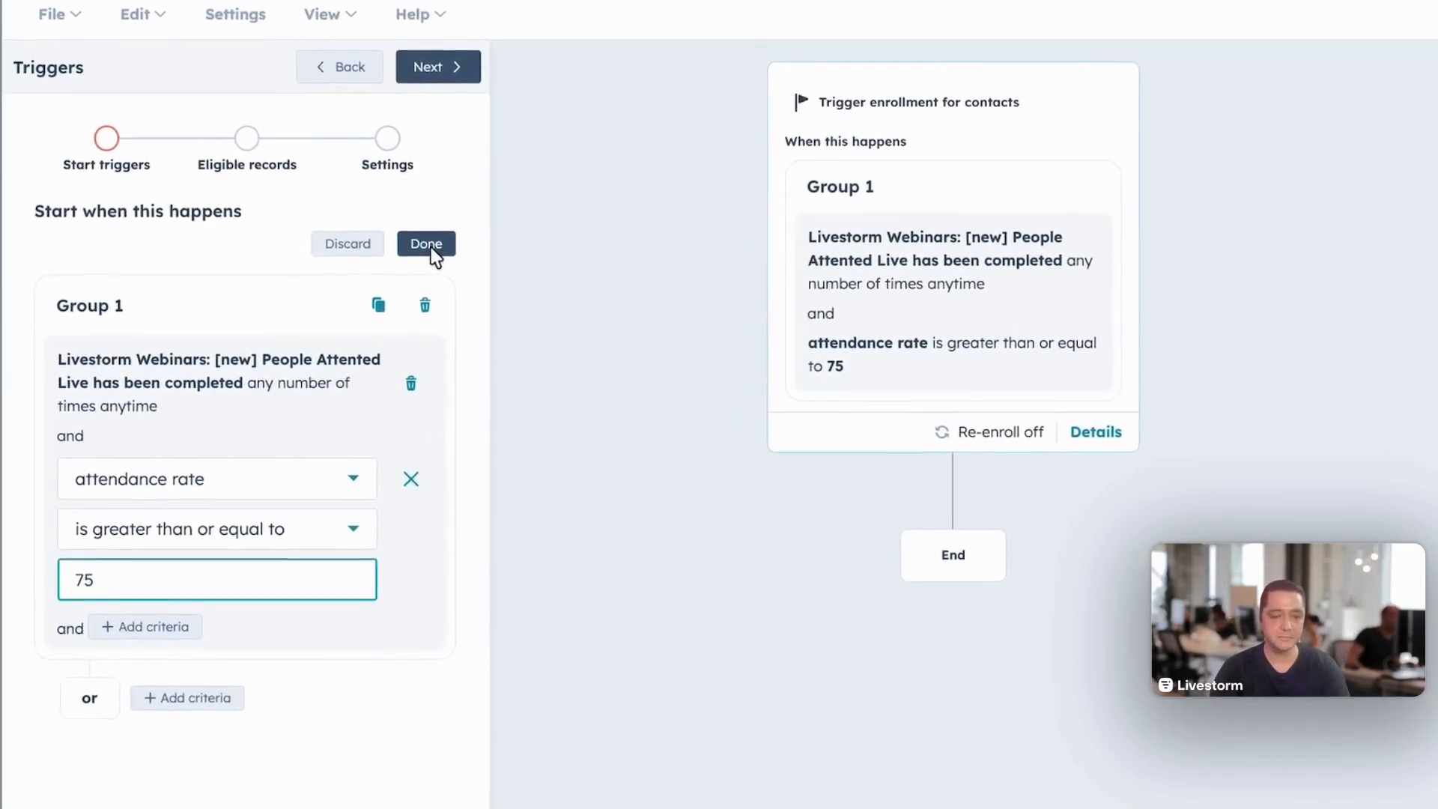
pyautogui.click(404, 255)
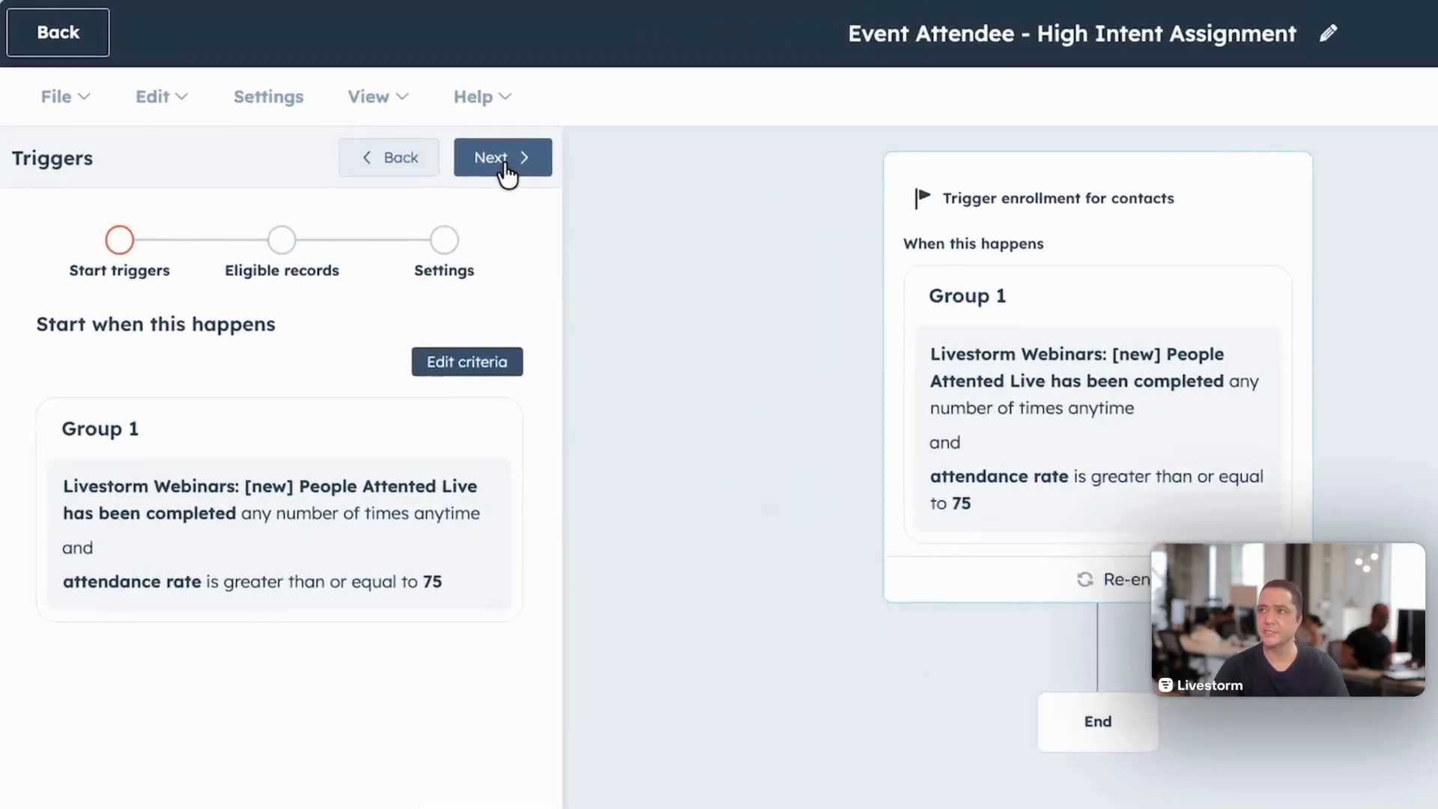
# - Save the trigger without any enrollment conditions and with re-enrollment left off
pyautogui.click(505, 165)
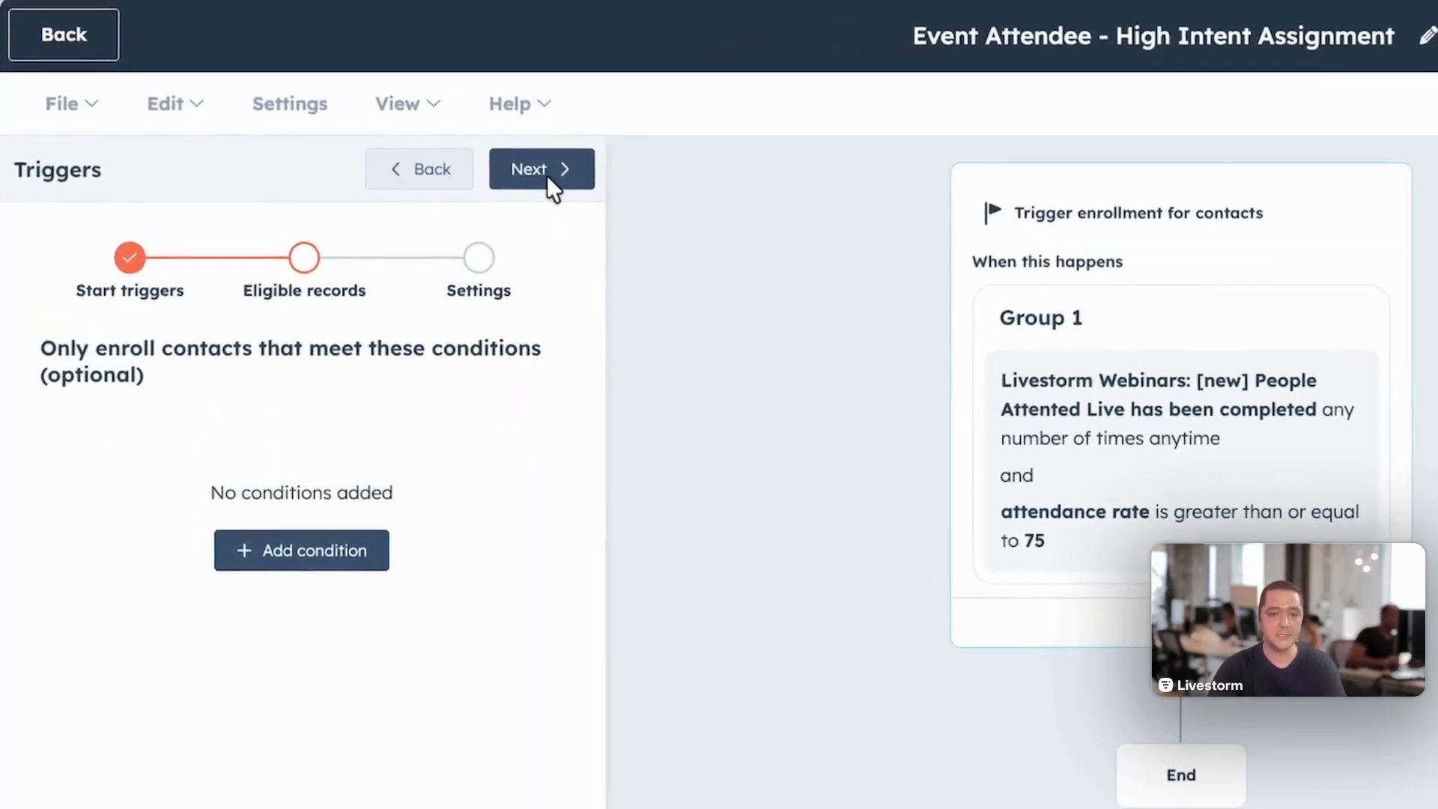
pyautogui.click(335, 143)
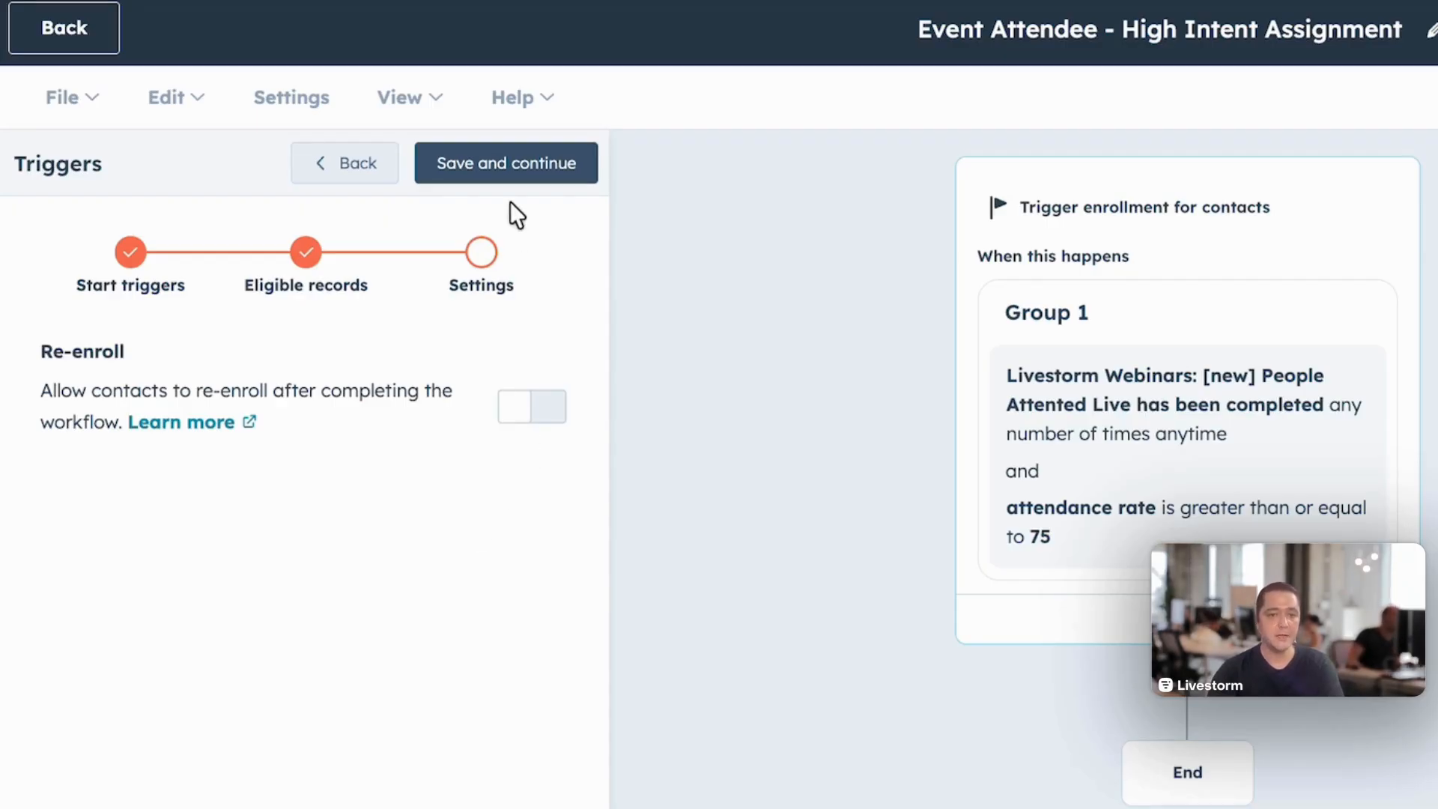
pyautogui.click(500, 166)
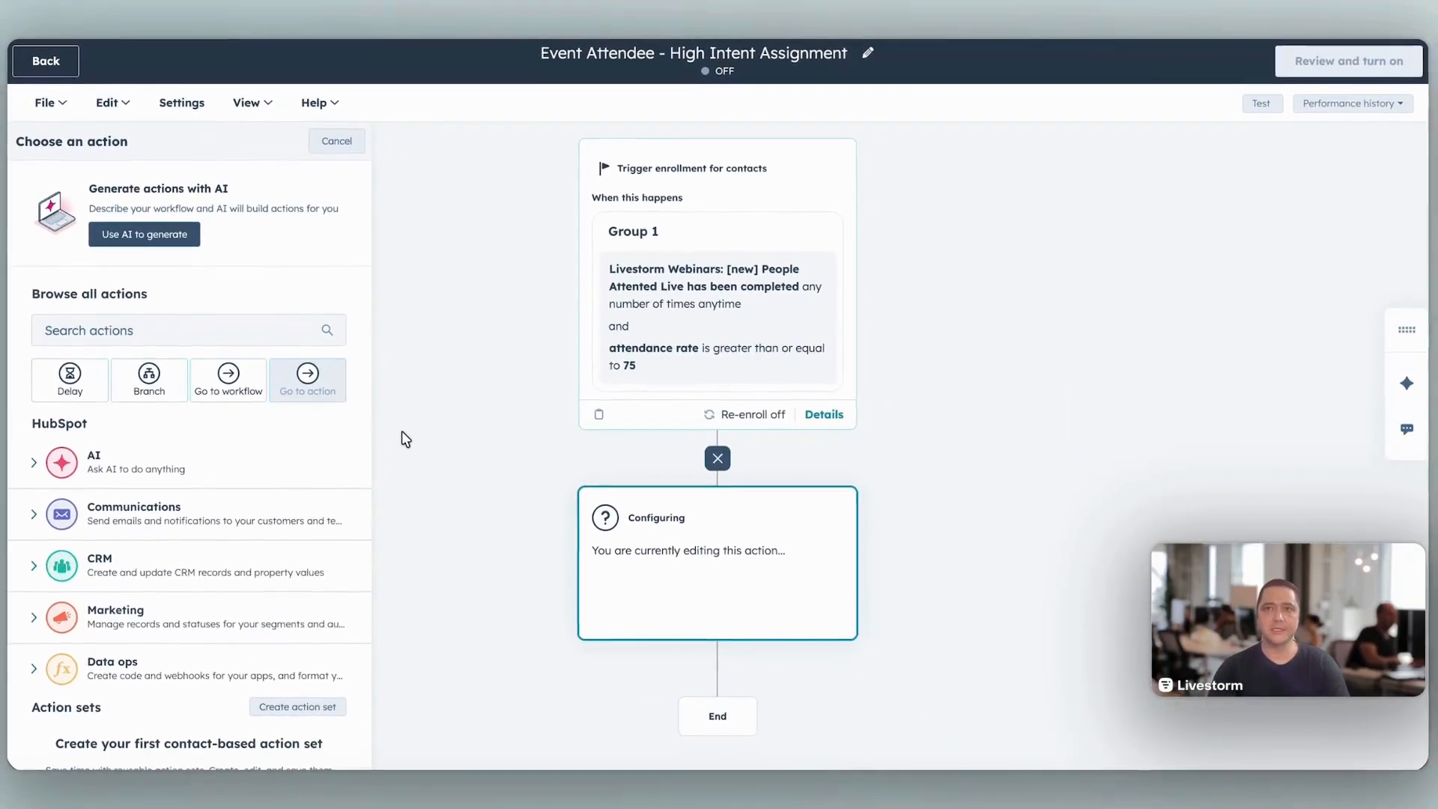
# - Add a "Rotate record to owner" action for the contact owner that rotates between teams, and save it
pyautogui.click(180, 330)
pyautogui.write('owner')
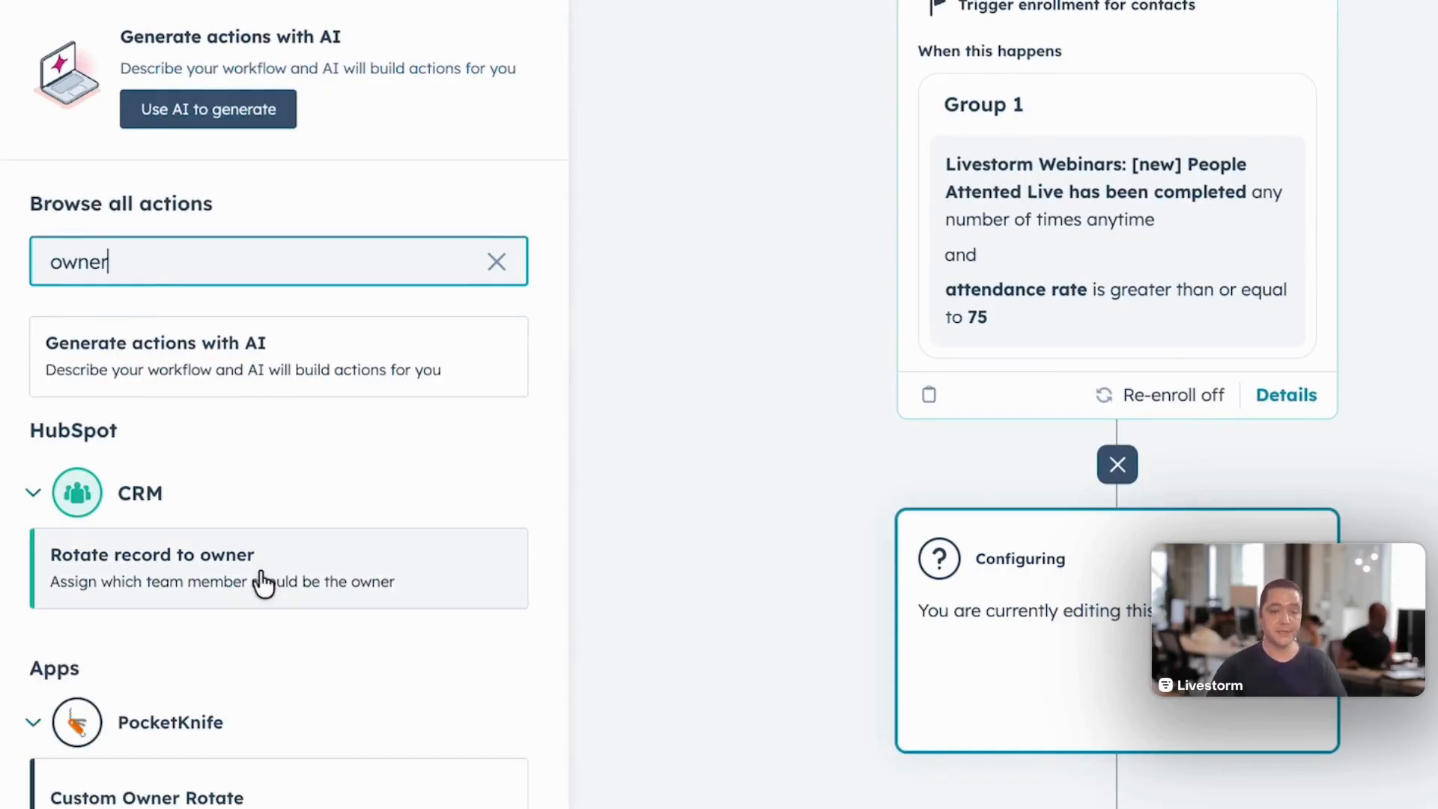
pyautogui.click(184, 579)
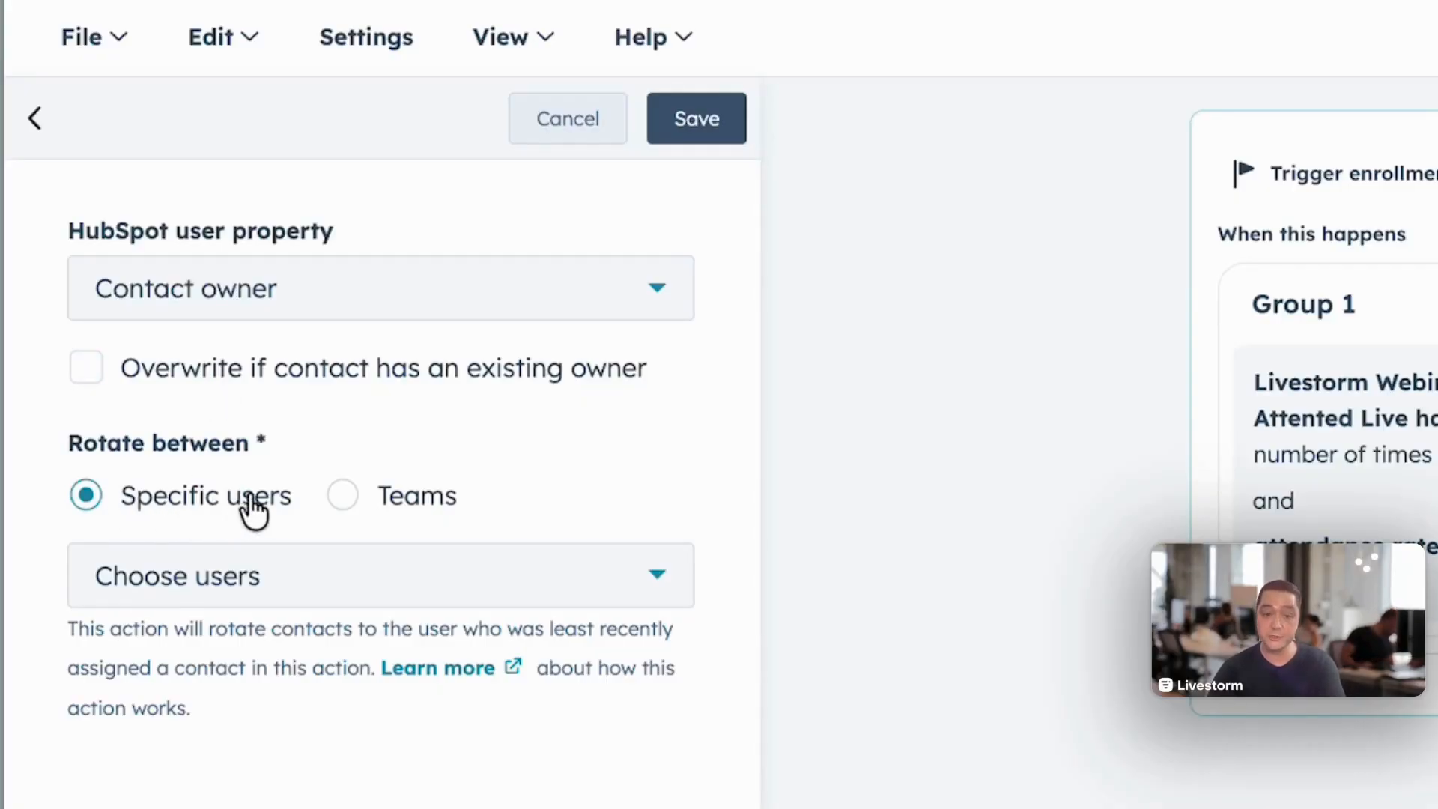
pyautogui.click(346, 497)
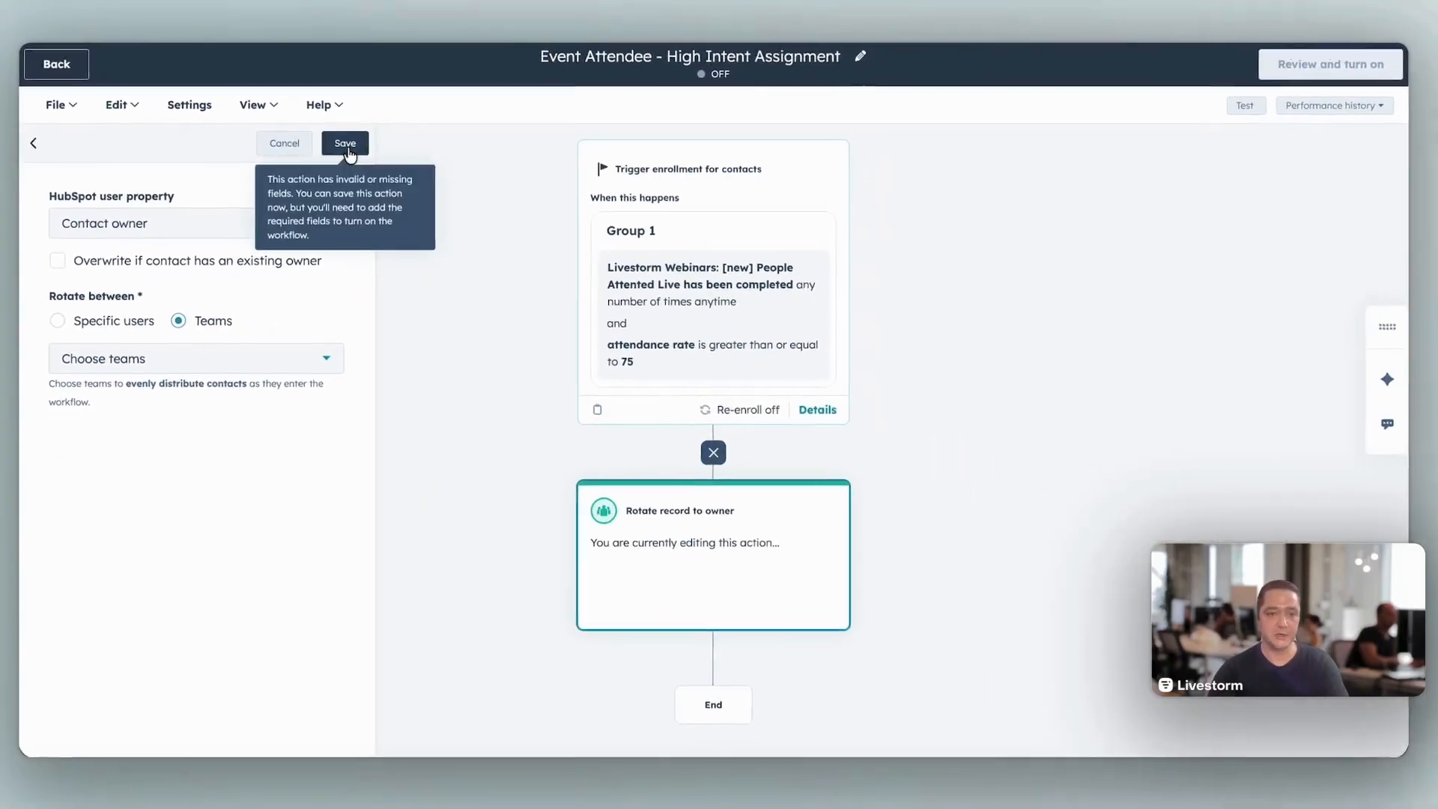
pyautogui.click(697, 118)
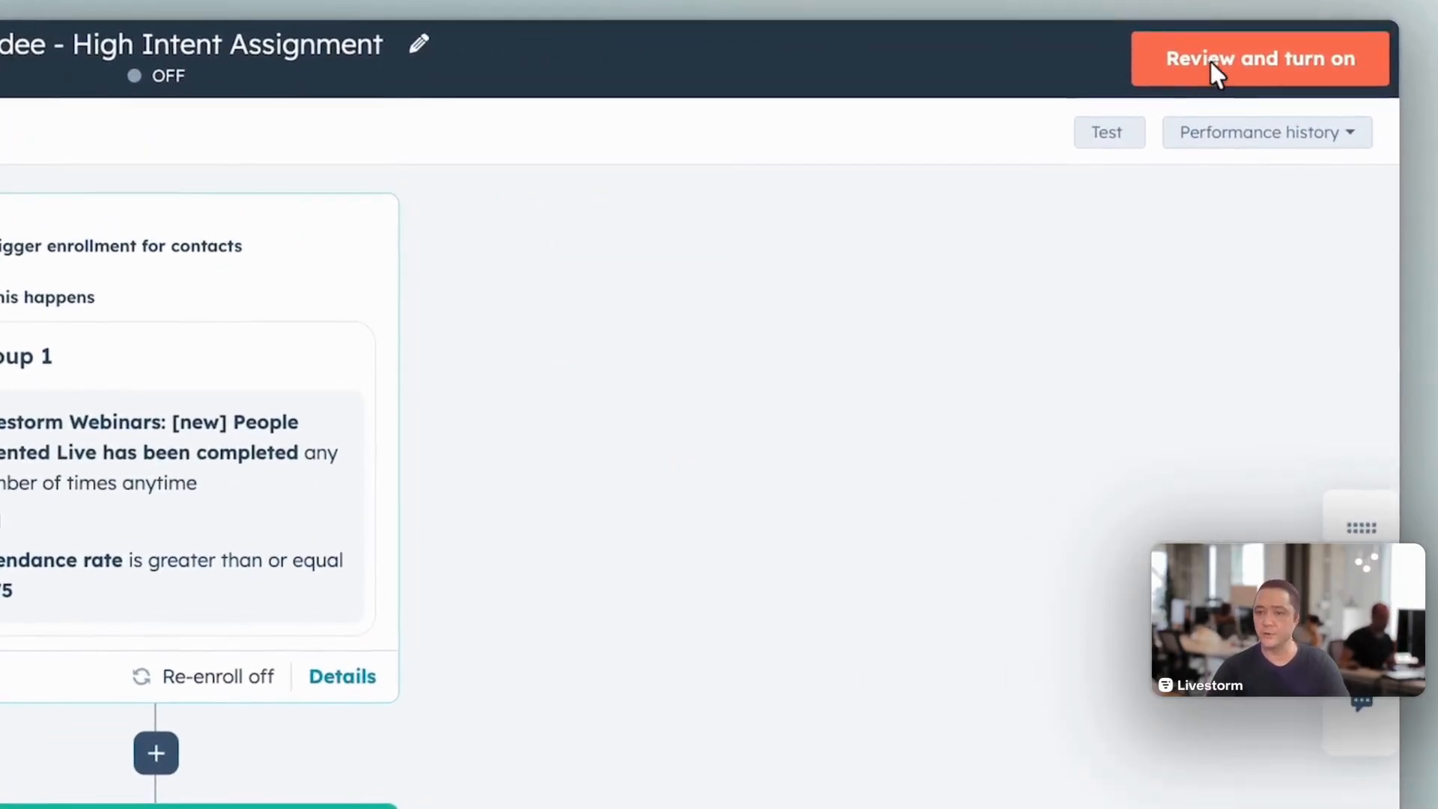
# - Review the Event Attendee - High Intent Assignment workflow's settings through to the workflow details and turn it on
pyautogui.click(1210, 61)
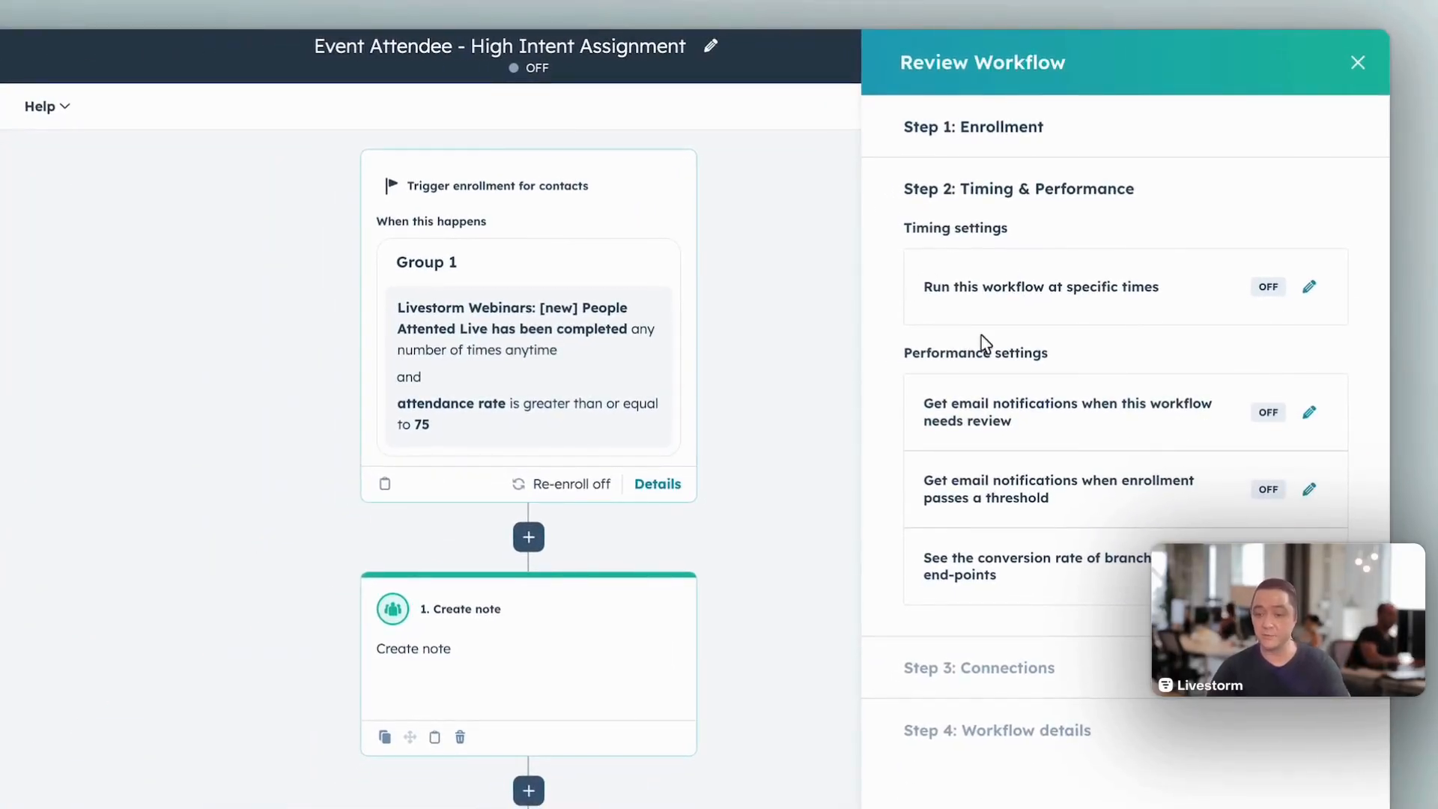
pyautogui.click(1018, 665)
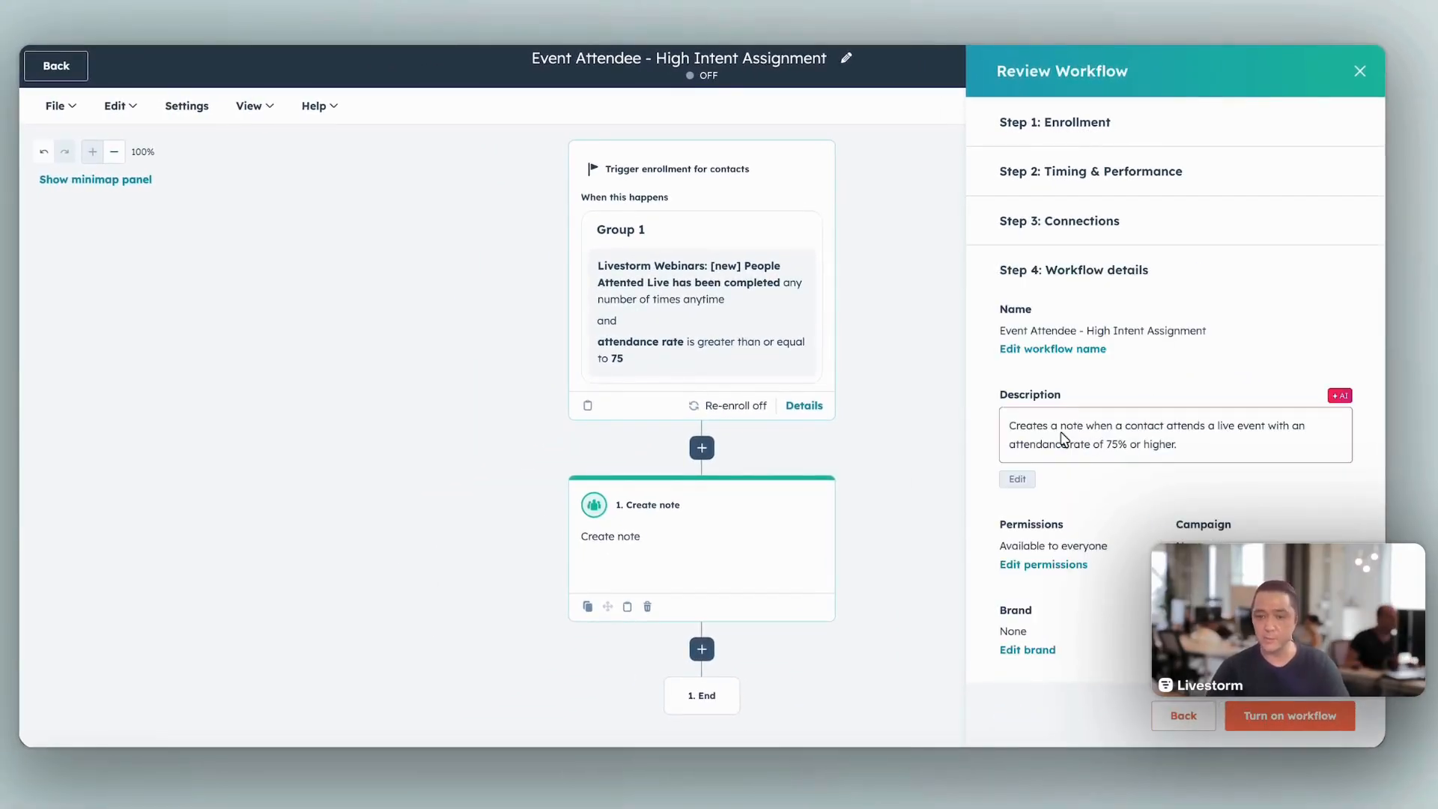
pyautogui.click(1276, 717)
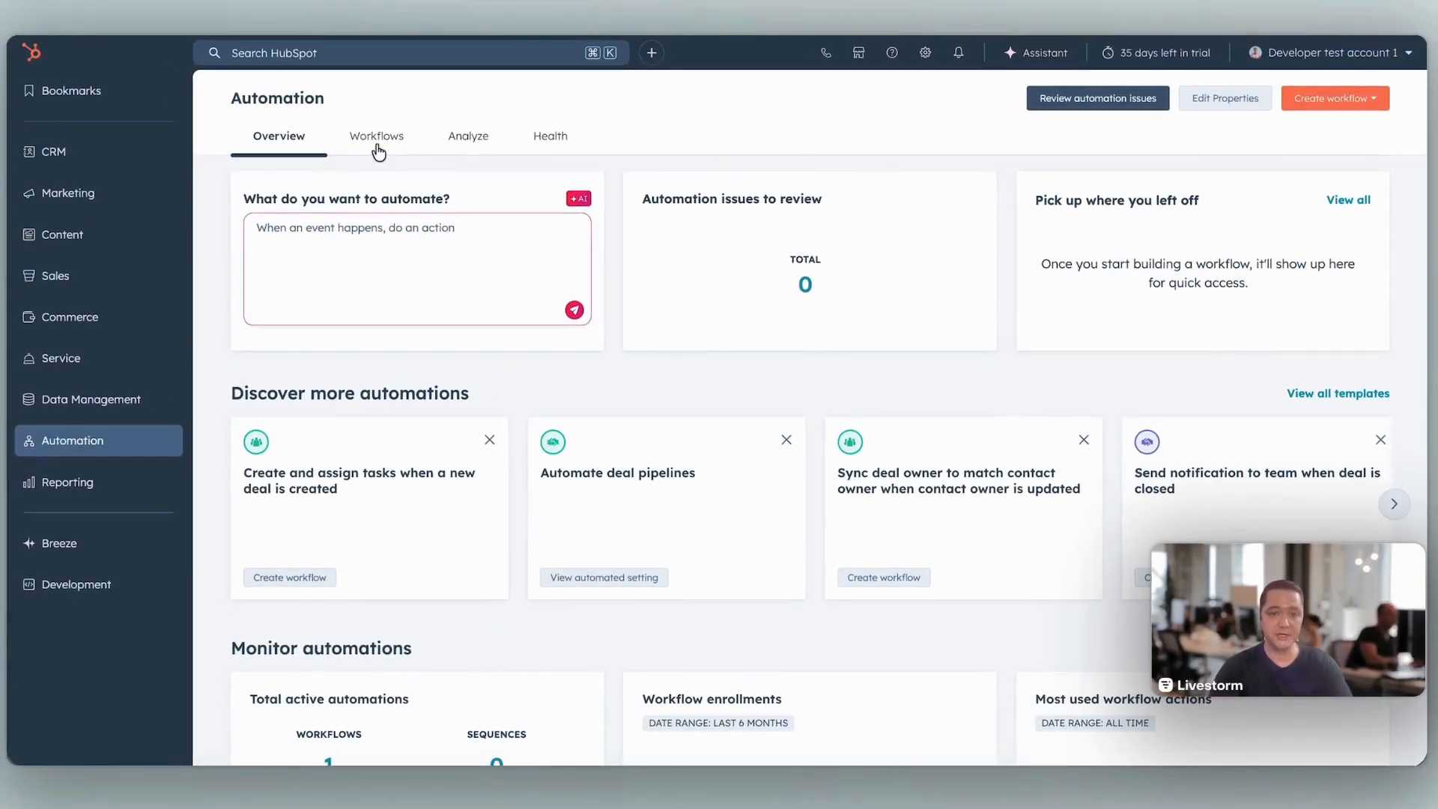
# - Check the Event Attendee workflow's on/off status and enrollment columns in the list of all workflows, and open the workflow
pyautogui.click(377, 143)
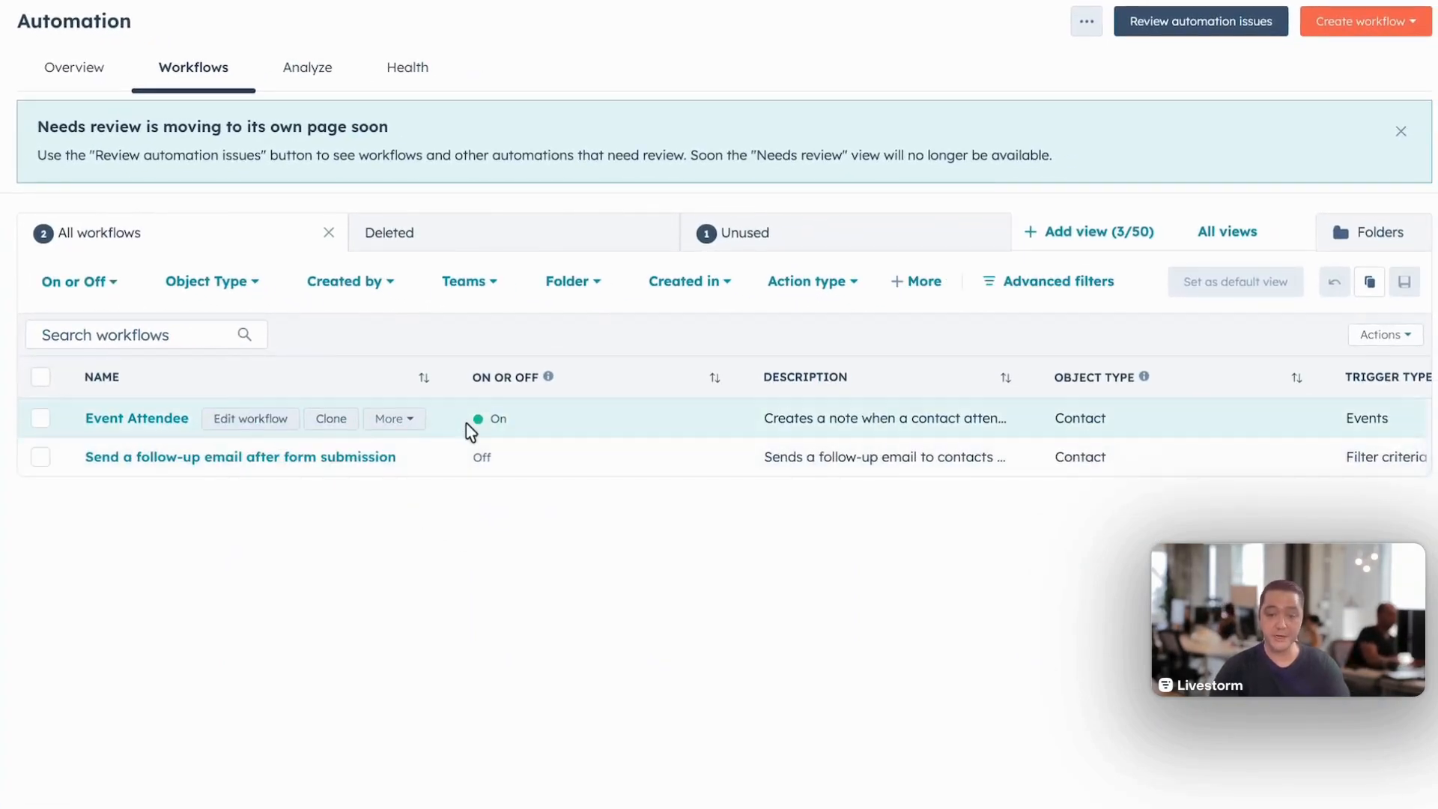
pyautogui.hscroll(10, 504, 424)
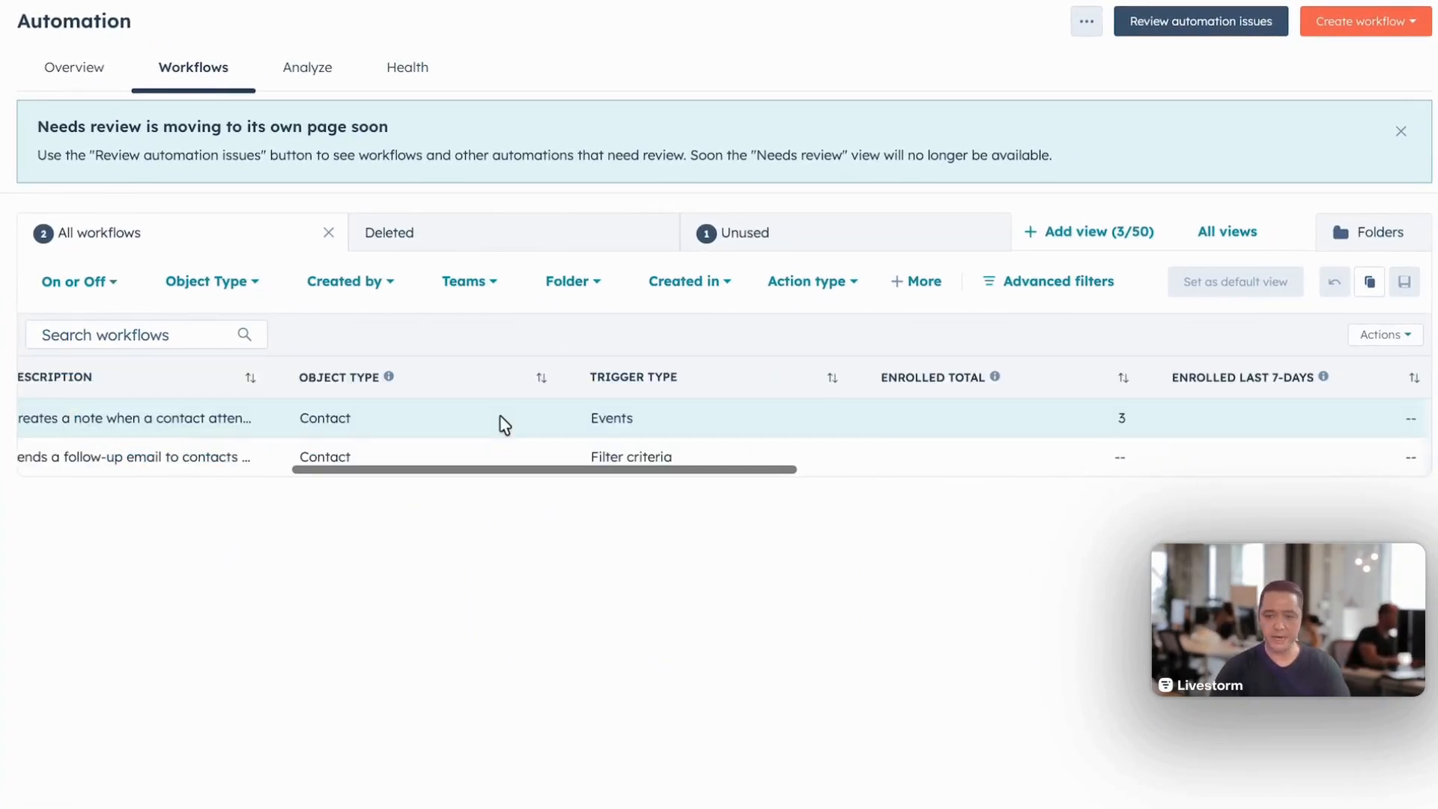
pyautogui.hscroll(5, 501, 419)
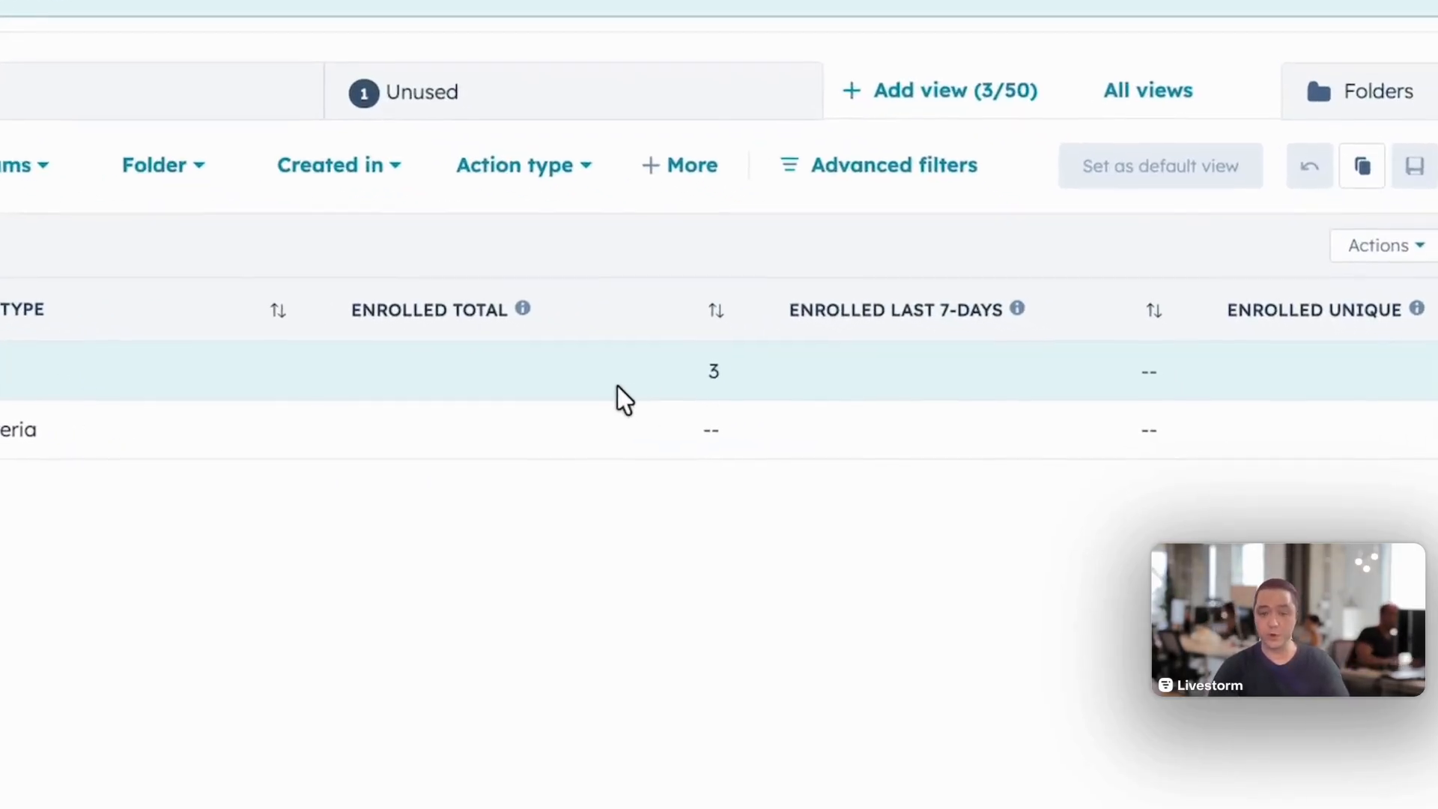
pyautogui.hscroll(-10, 609, 384)
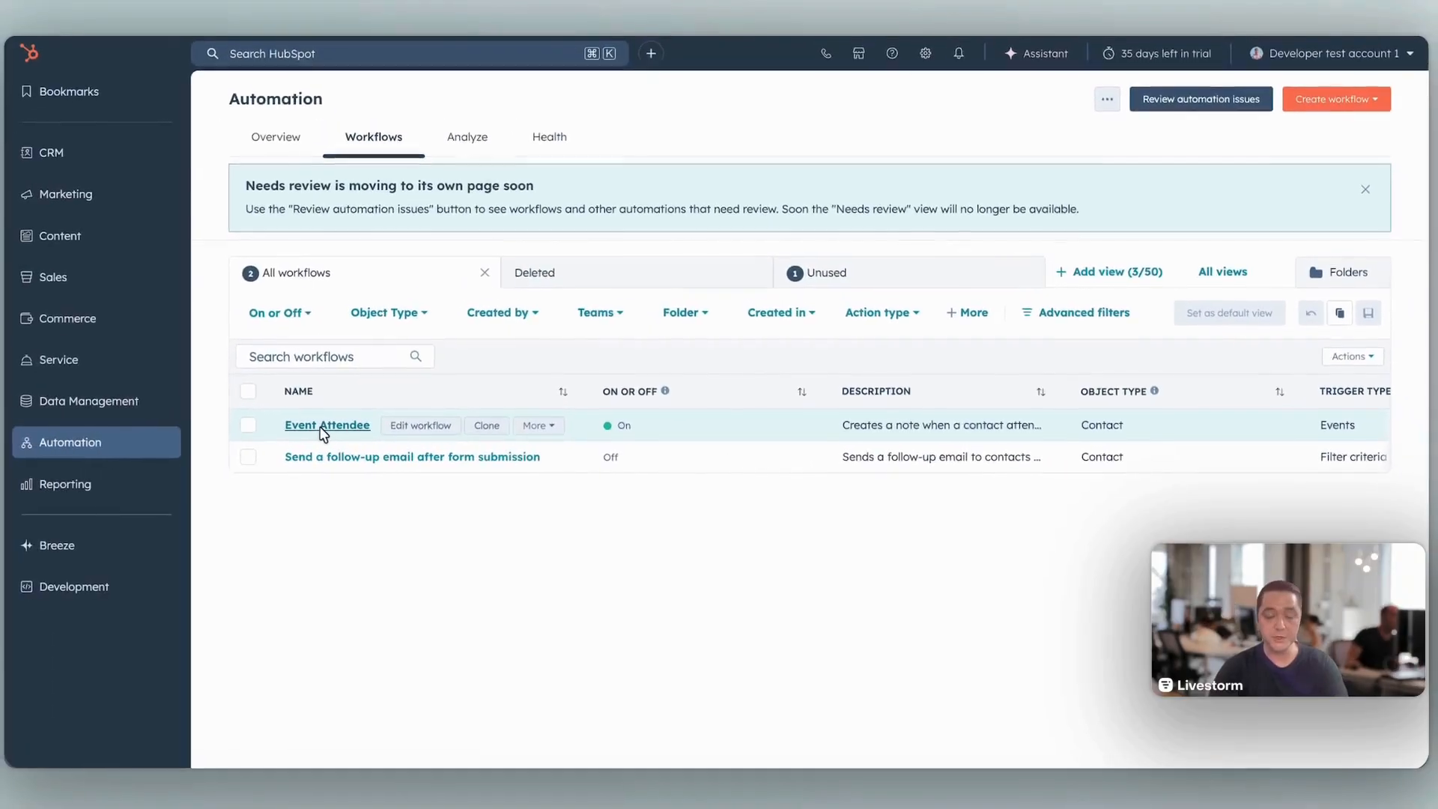
pyautogui.click(322, 428)
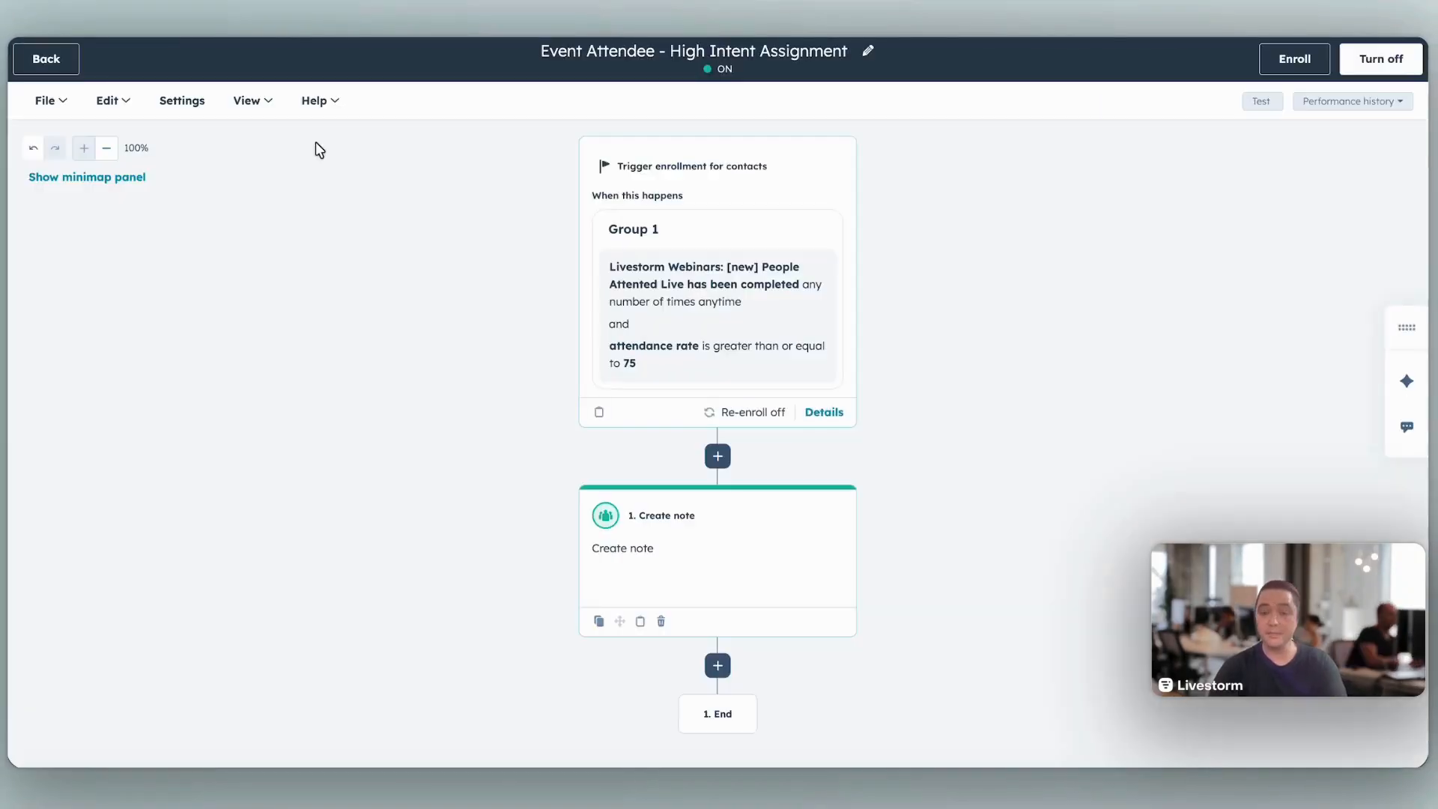
pyautogui.click(257, 114)
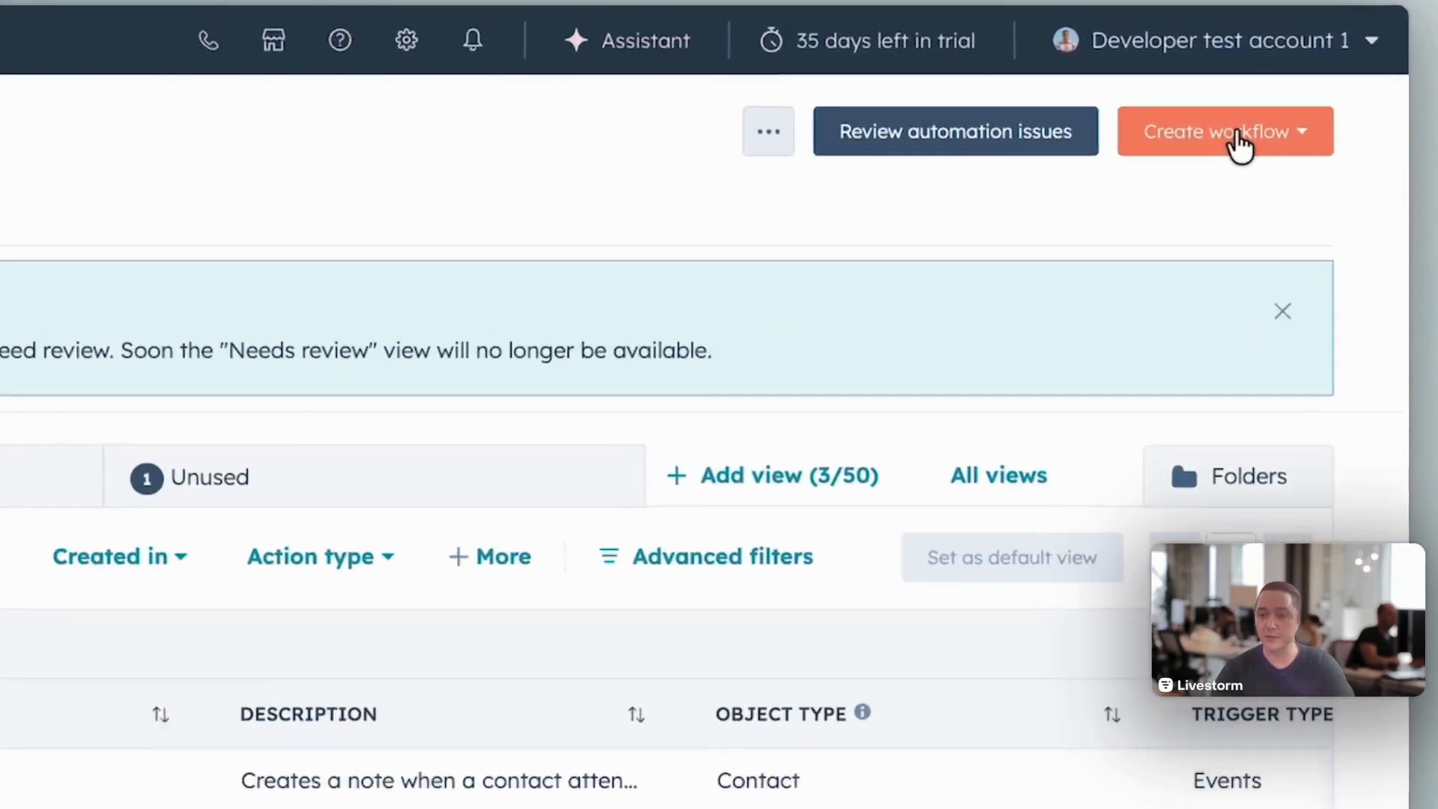
# - Create a new workflow from scratch and name it "Event No-Show - Replay Nurture"
pyautogui.click(1303, 108)
pyautogui.click(1299, 143)
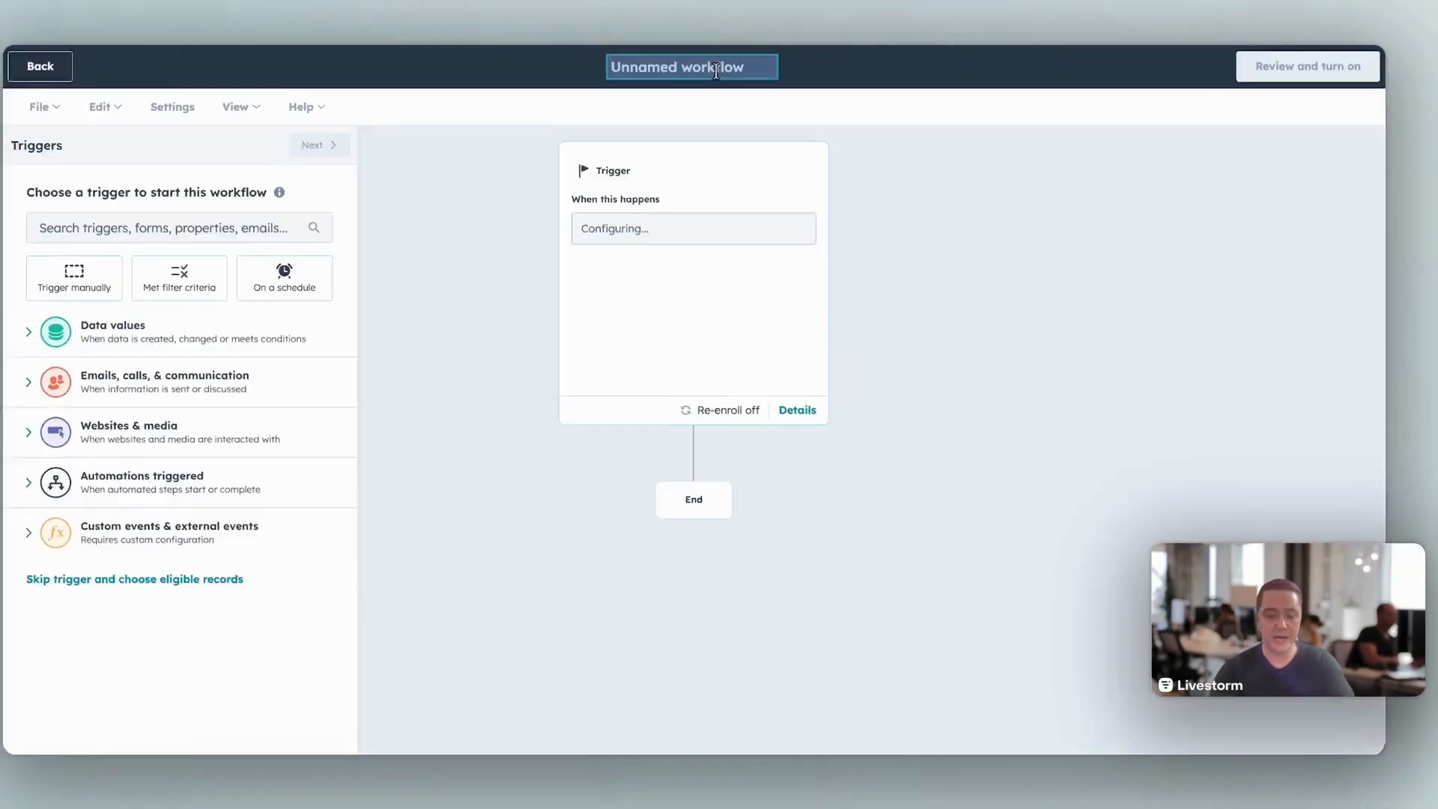
pyautogui.write('Event No-Show - Replay Nurture')
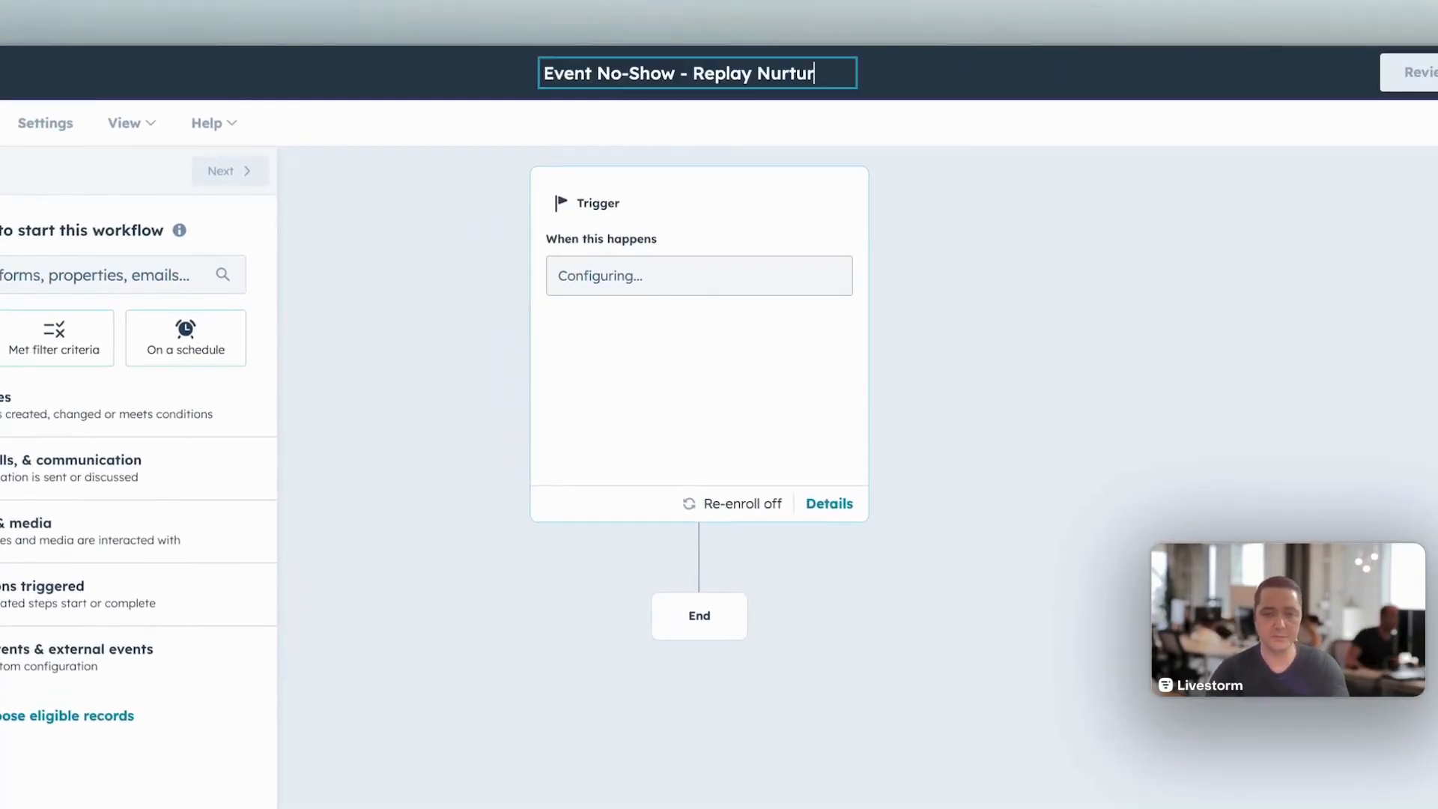
pyautogui.press('Return')
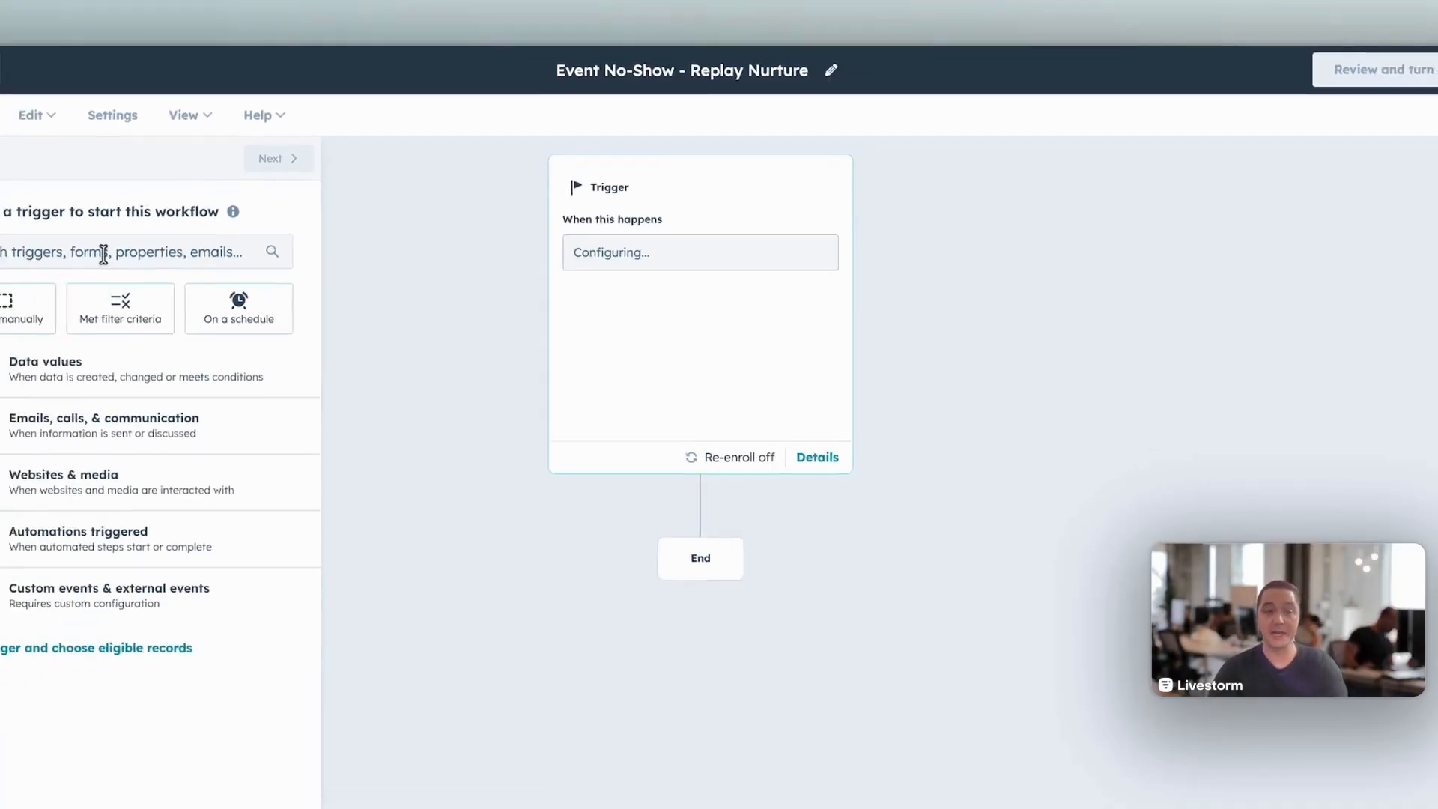
# - Set the trigger to "Livestorm Webinars: [new] People Registered" without extra criteria and continue to the eligible records
pyautogui.click(103, 253)
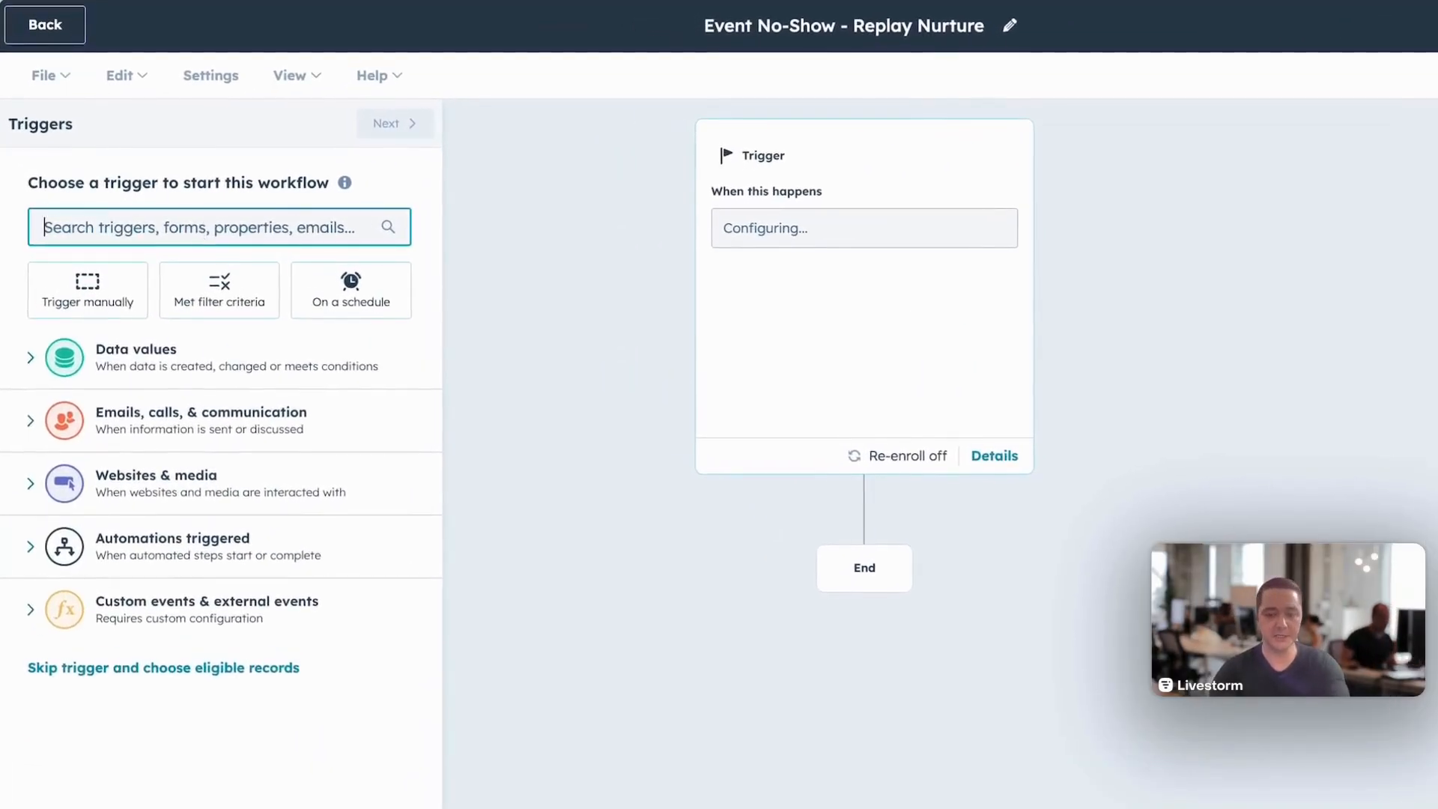
pyautogui.write('livestorm')
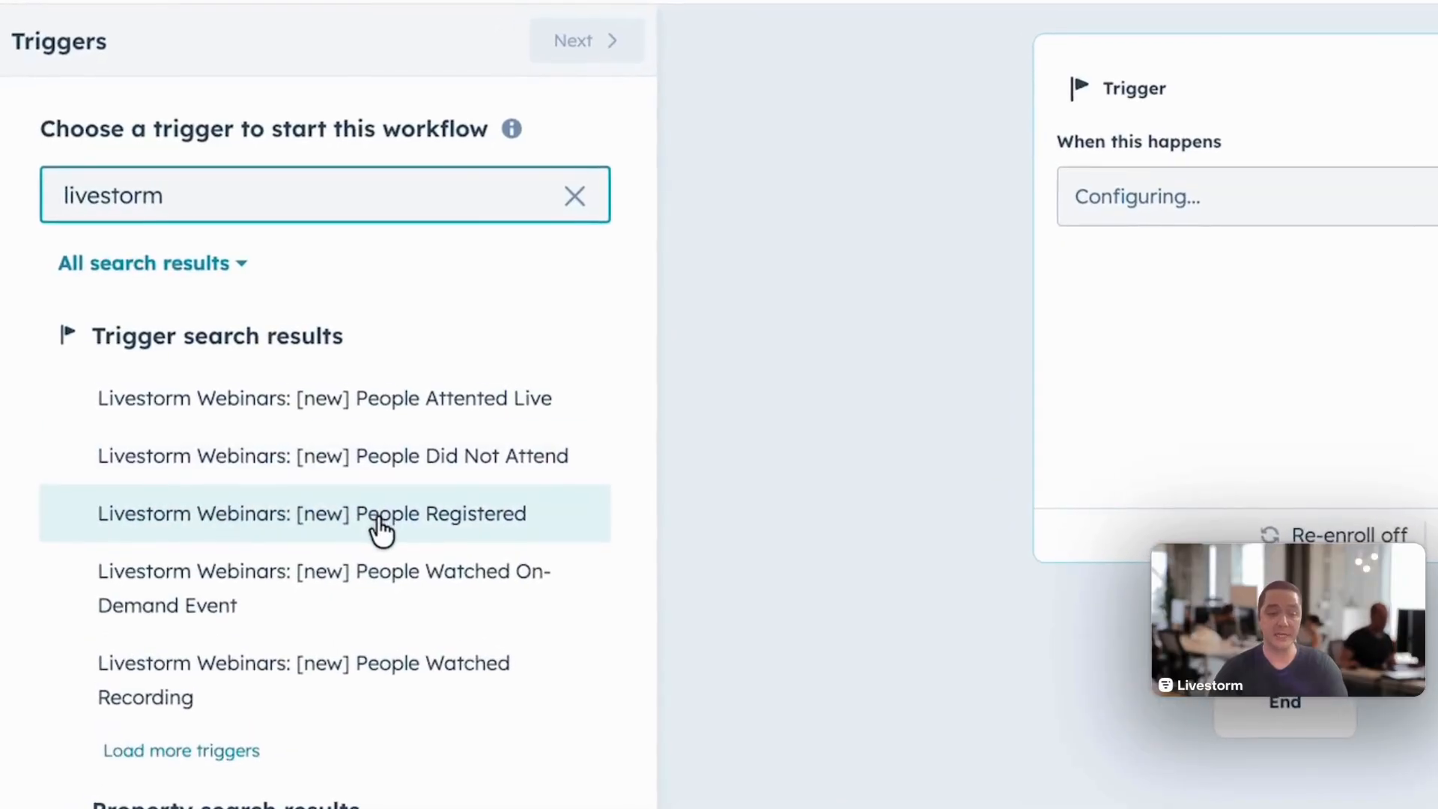
pyautogui.click(382, 528)
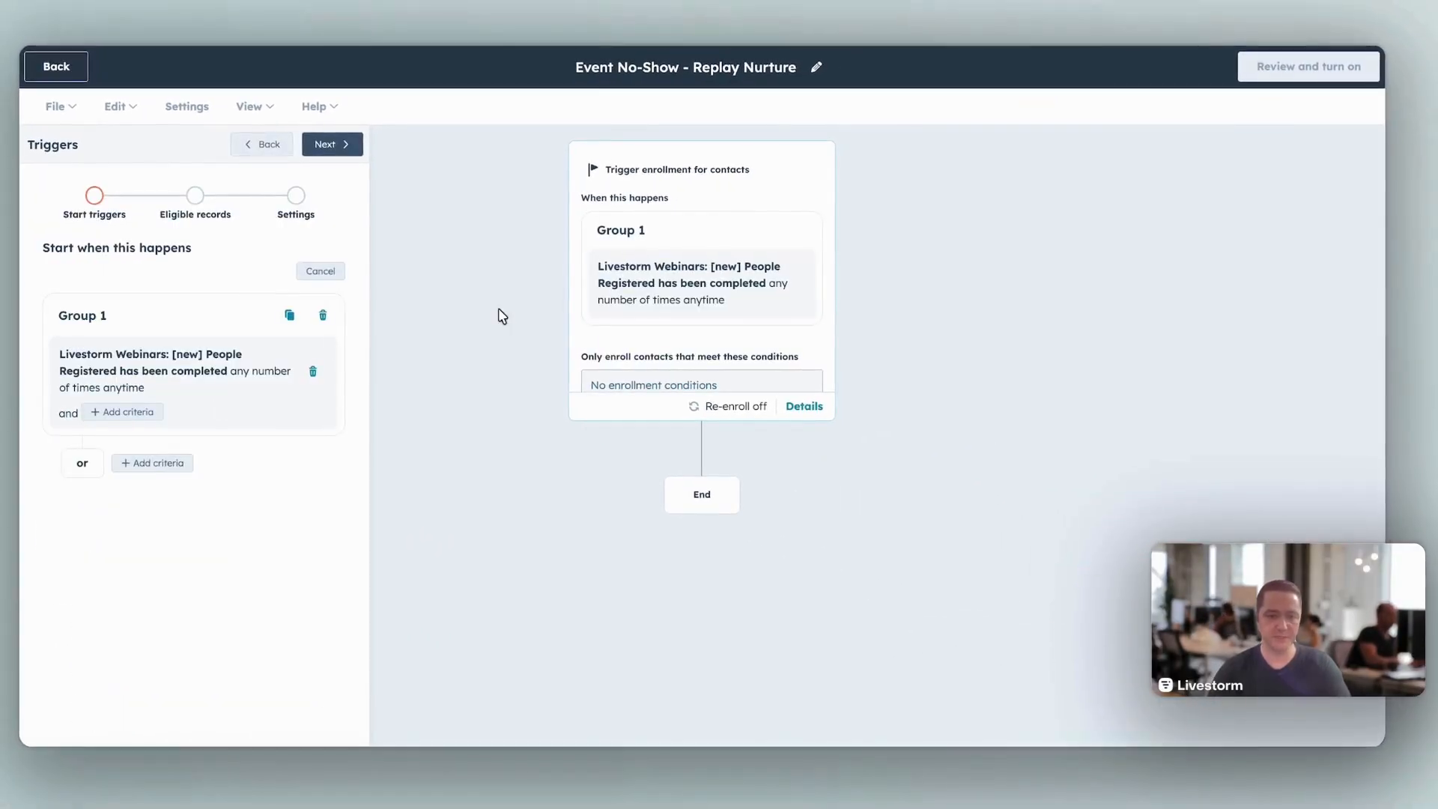
pyautogui.click(332, 146)
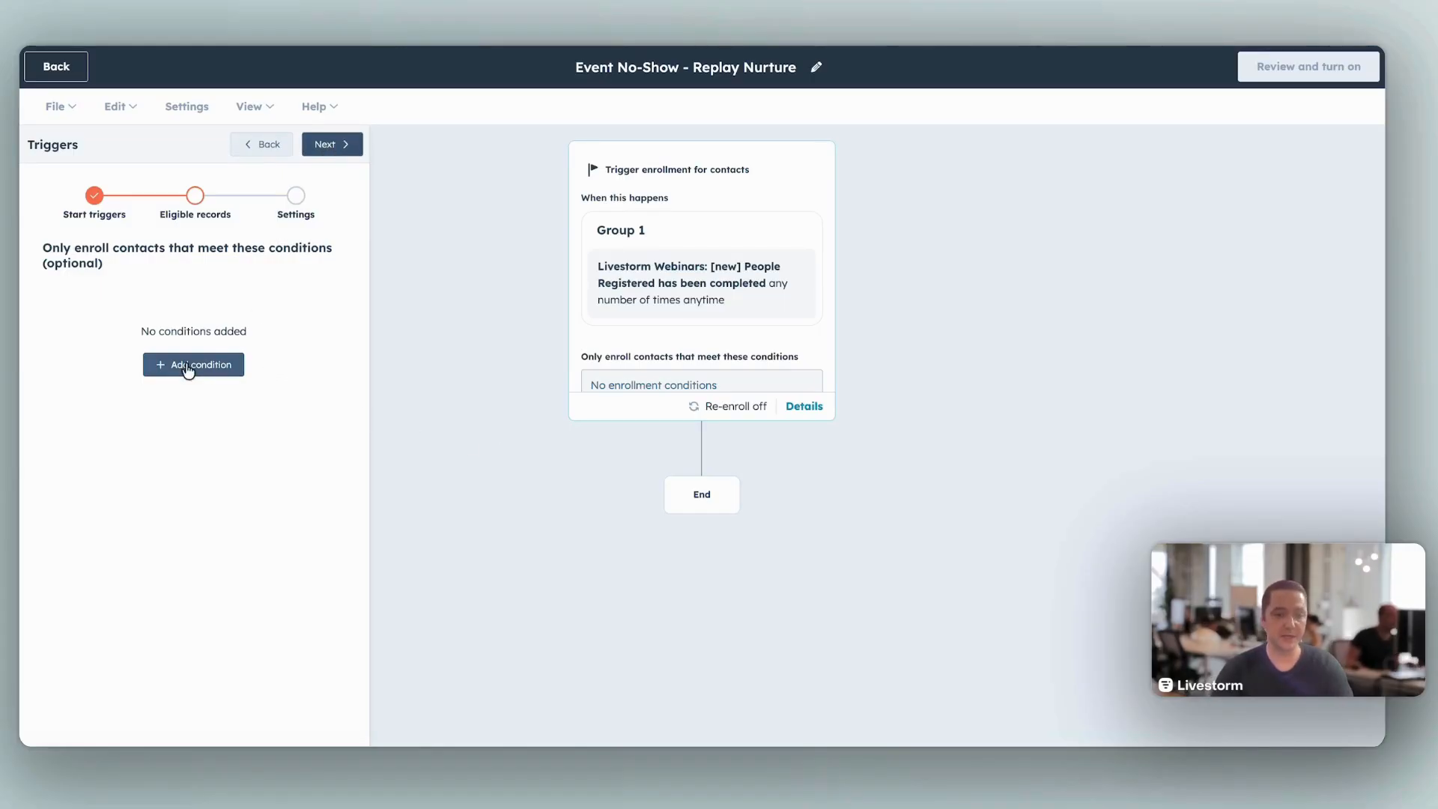
# - Only enroll contacts whose "[new] People Attented Live" attendance duration is equal to 0, and save the trigger with re-enrollment off
pyautogui.click(215, 369)
pyautogui.write('livestorm')
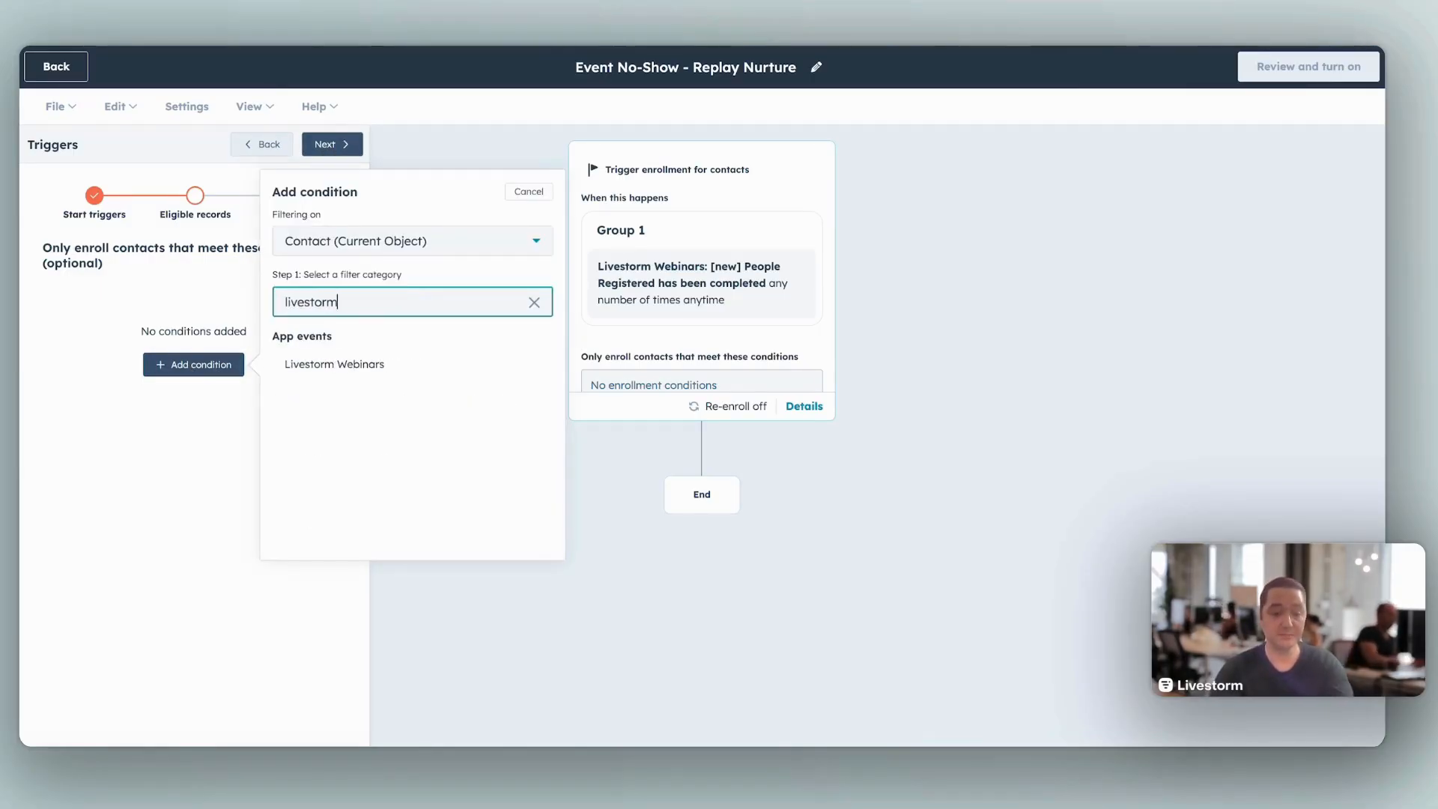
pyautogui.click(372, 363)
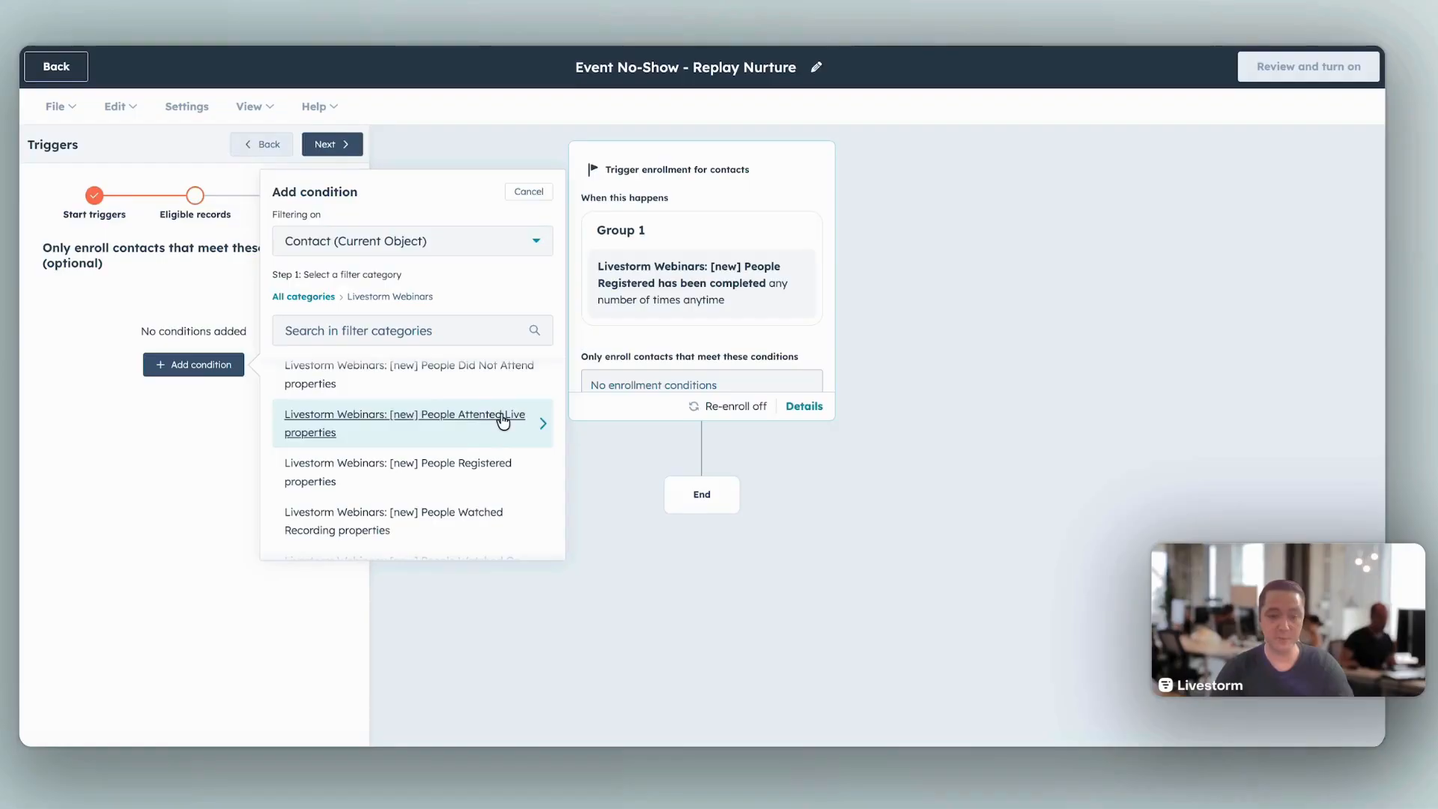
pyautogui.click(428, 424)
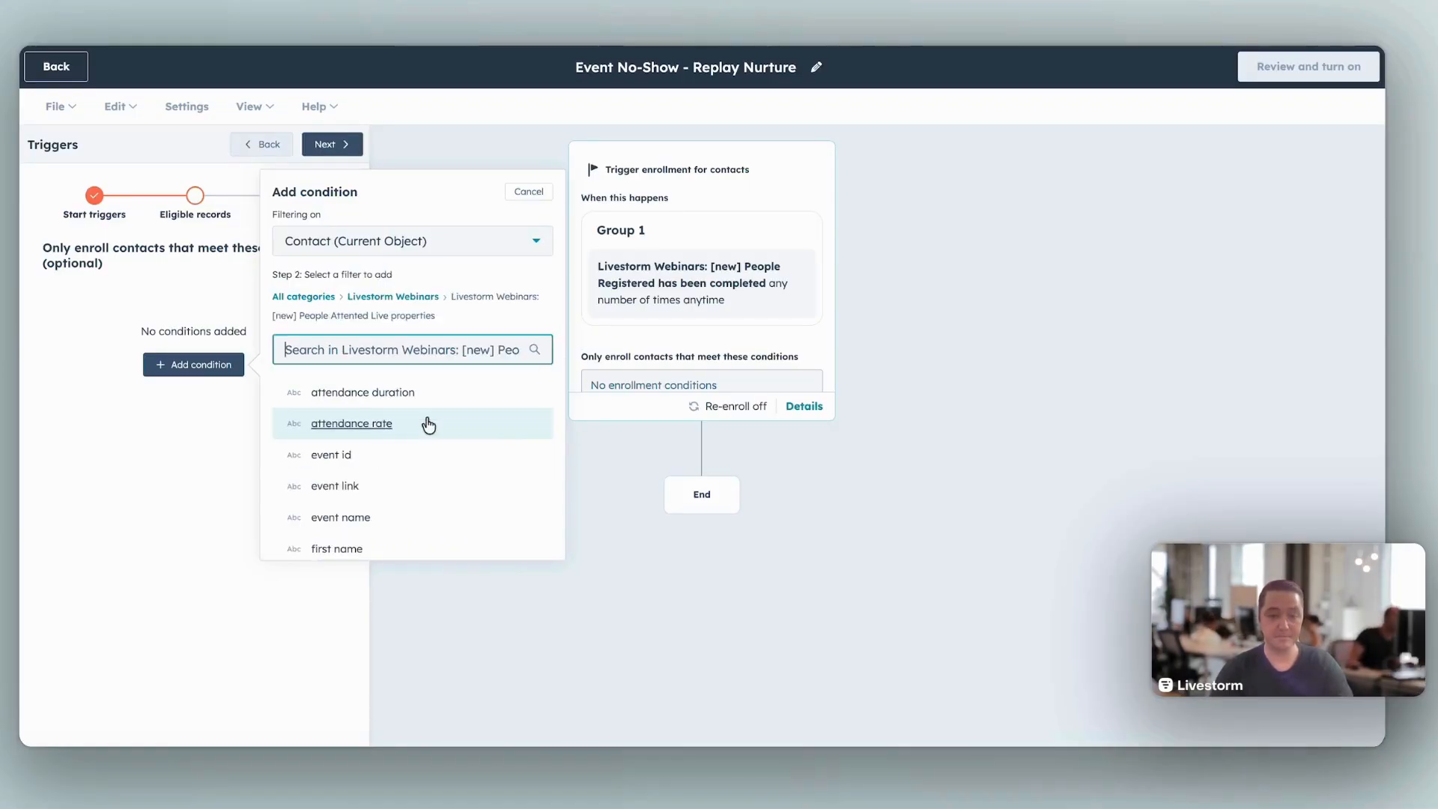
pyautogui.click(376, 395)
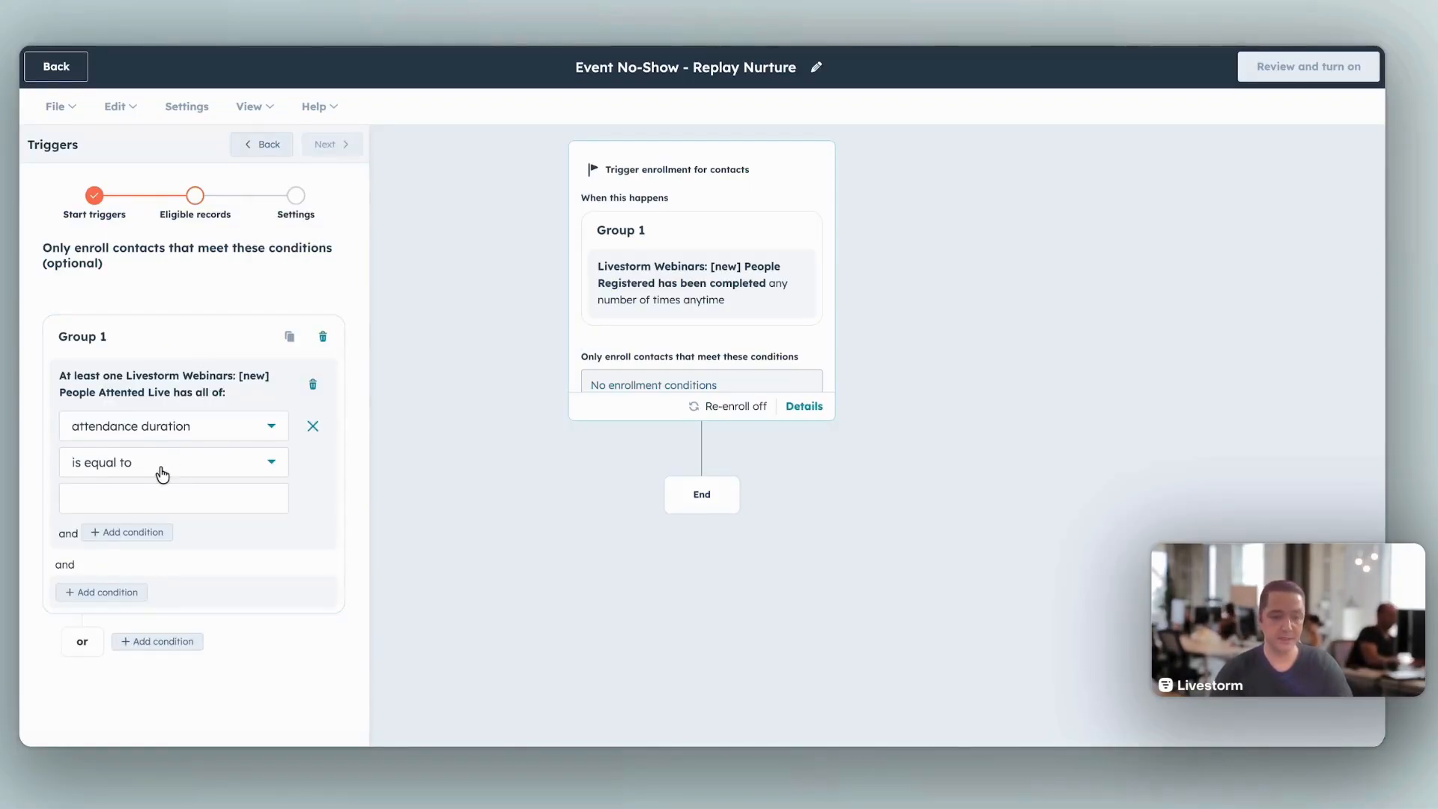
pyautogui.click(96, 554)
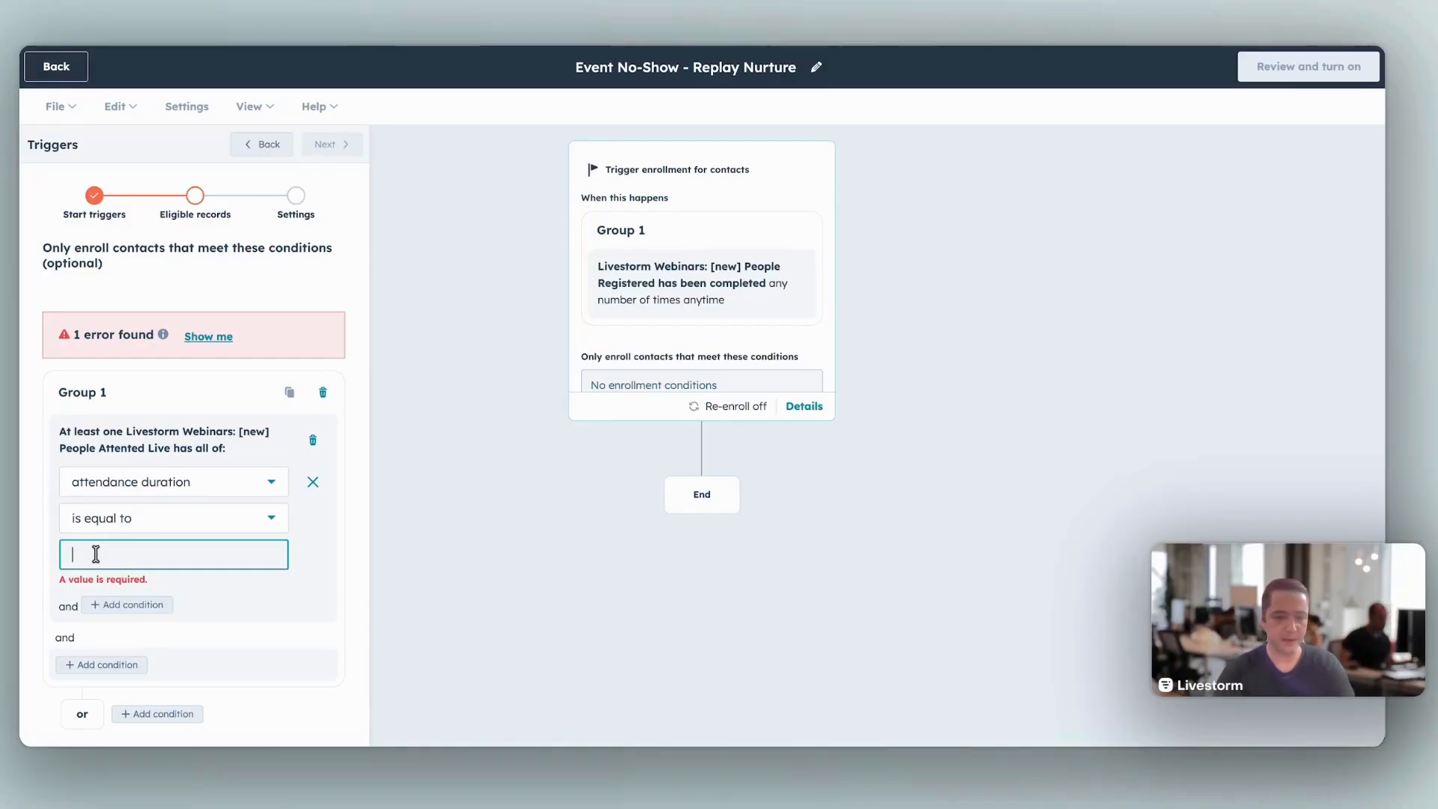
pyautogui.write('0')
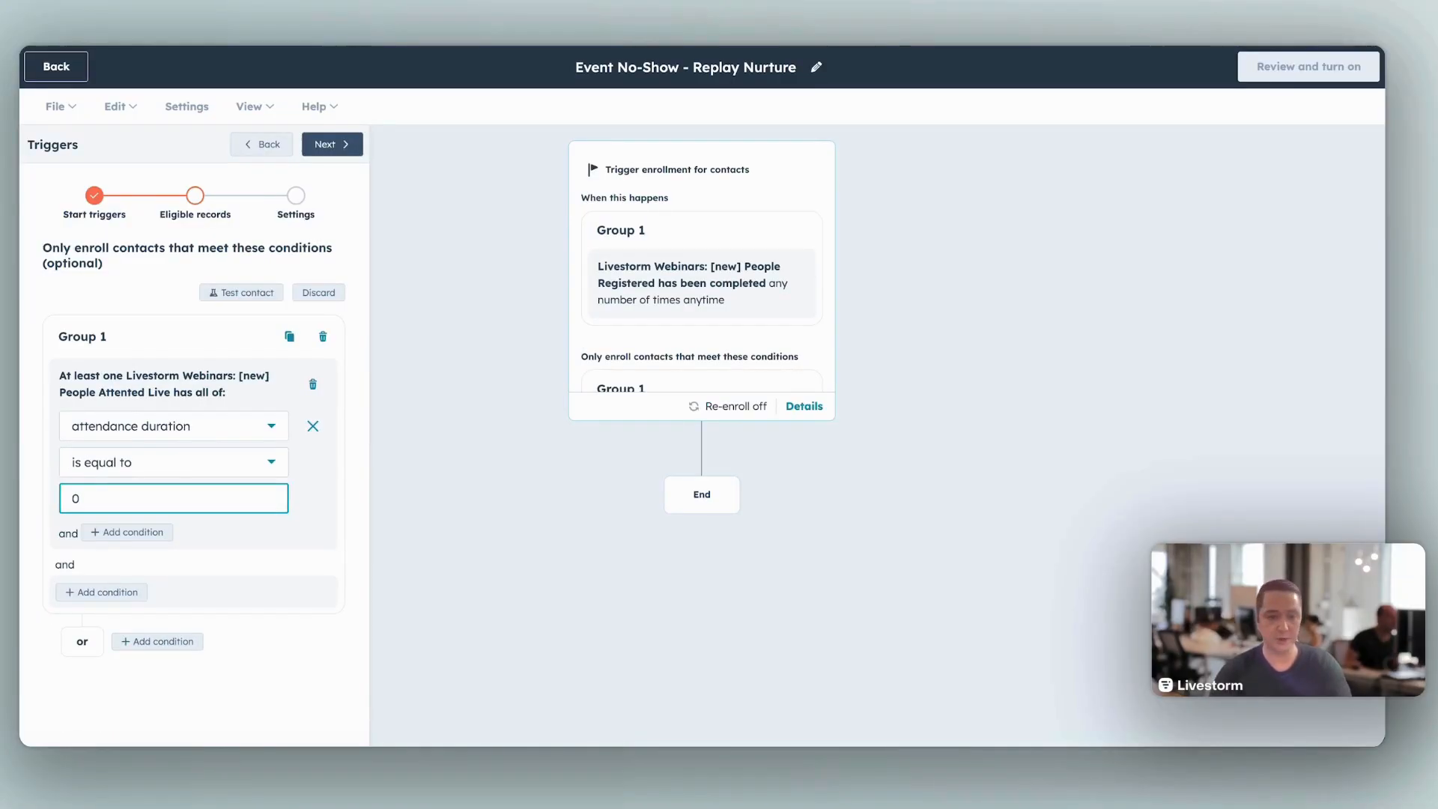
pyautogui.click(330, 144)
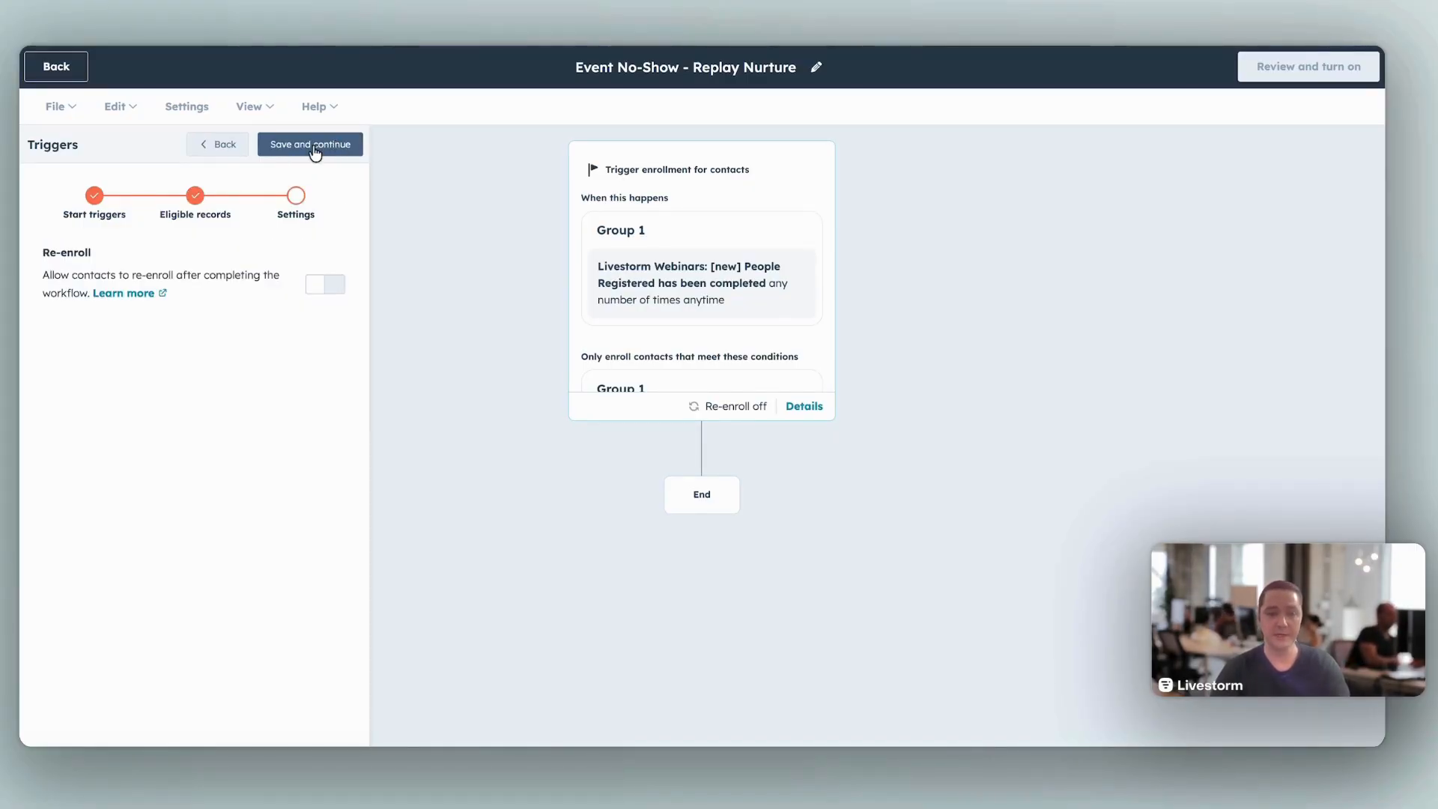
pyautogui.click(315, 150)
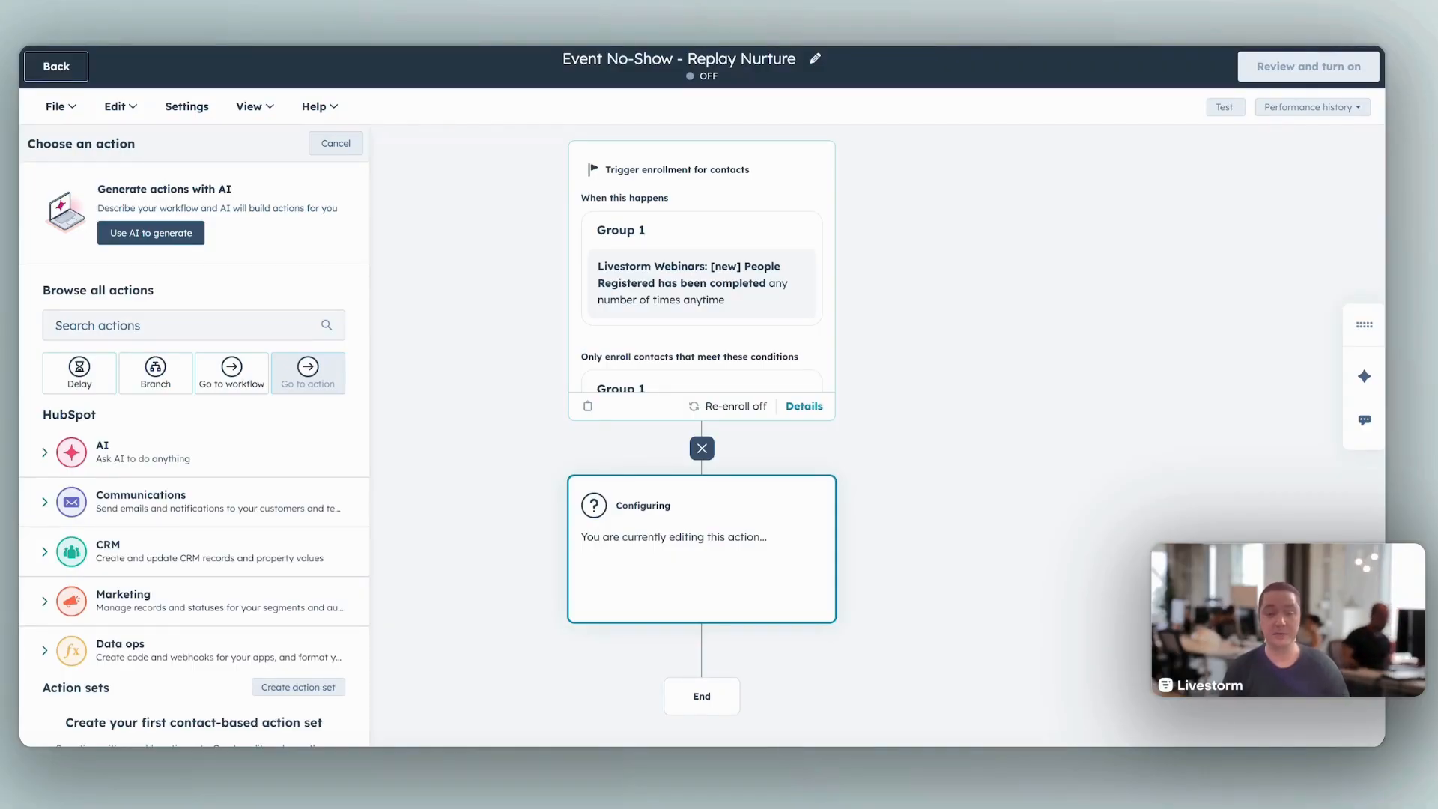
pyautogui.click(244, 326)
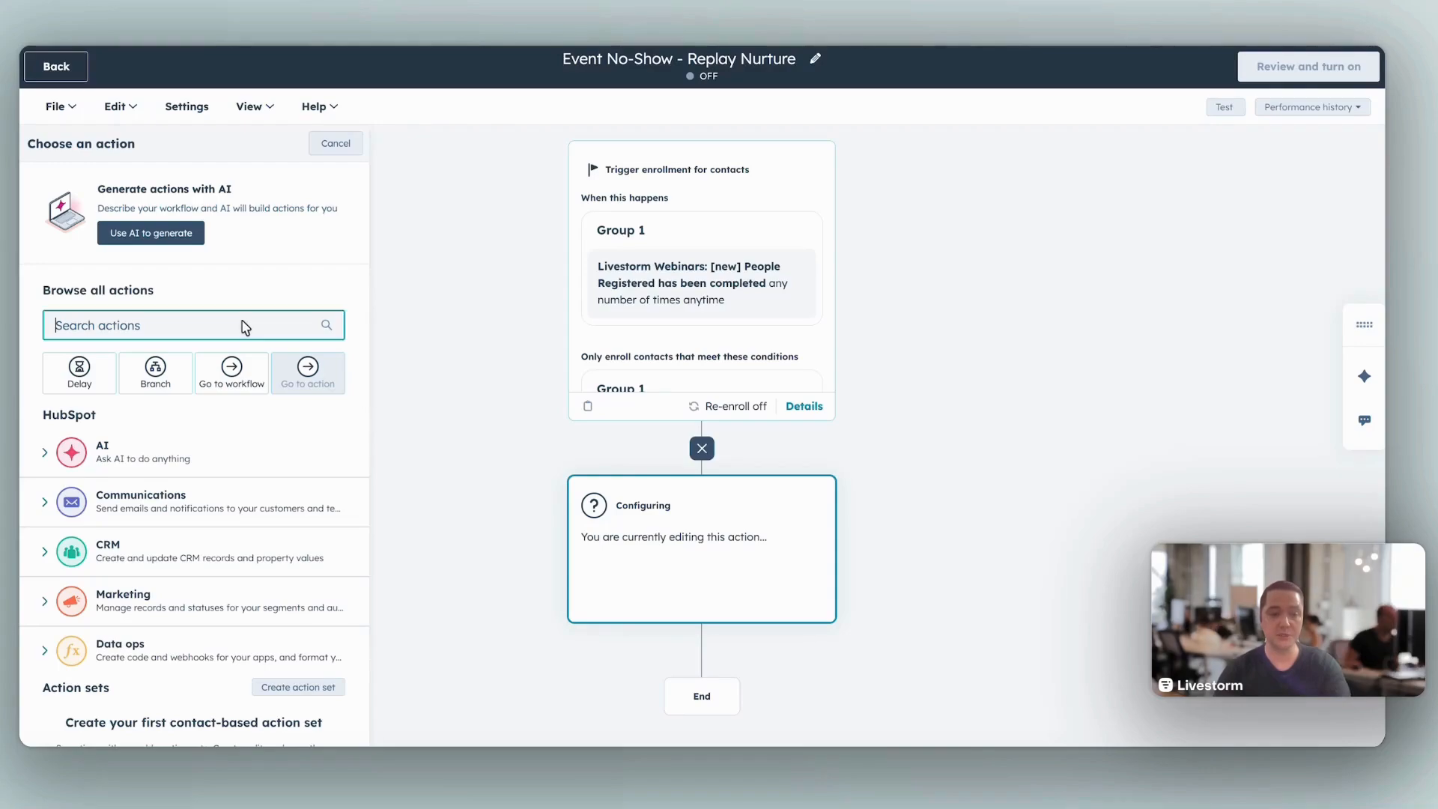
pyautogui.write('s')
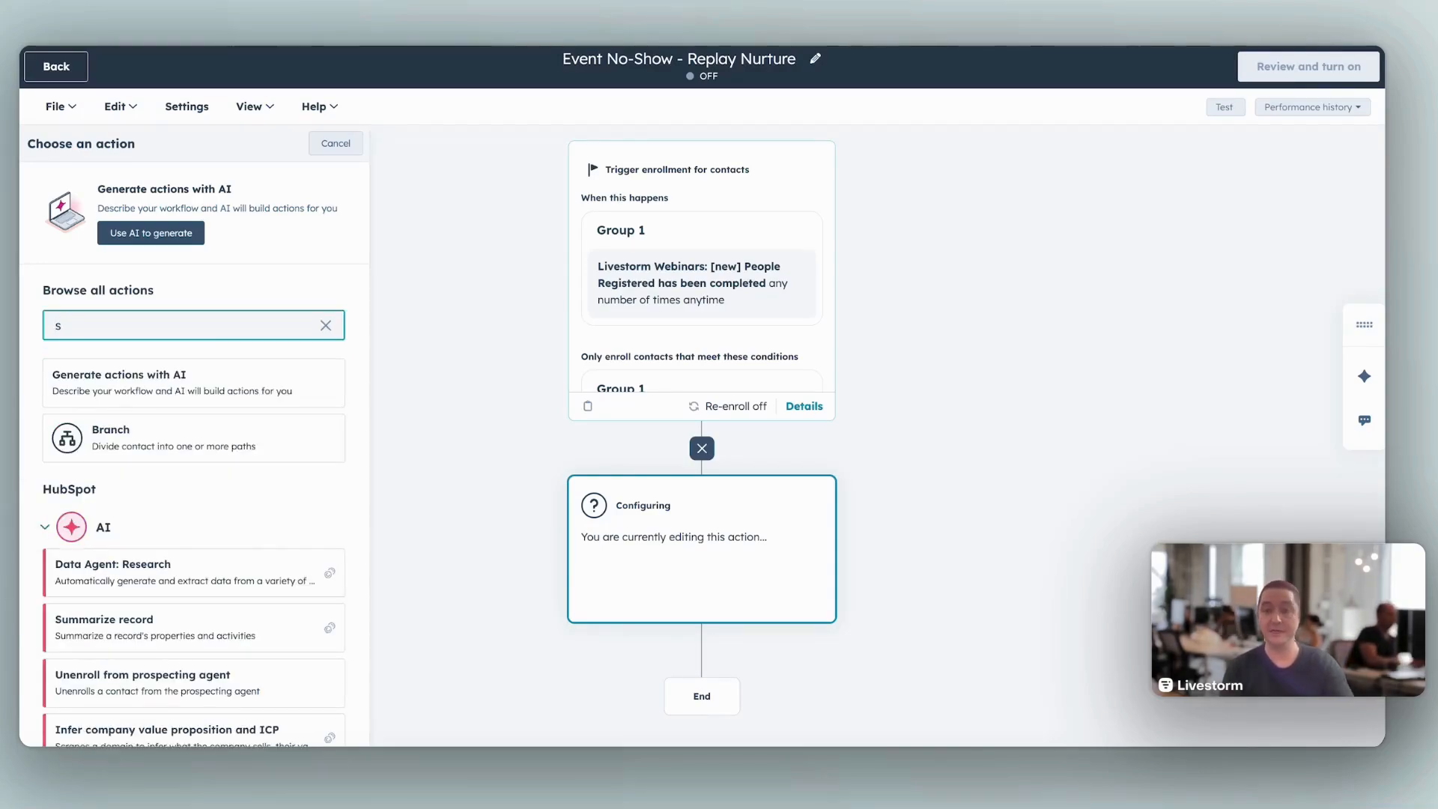
pyautogui.write('end')
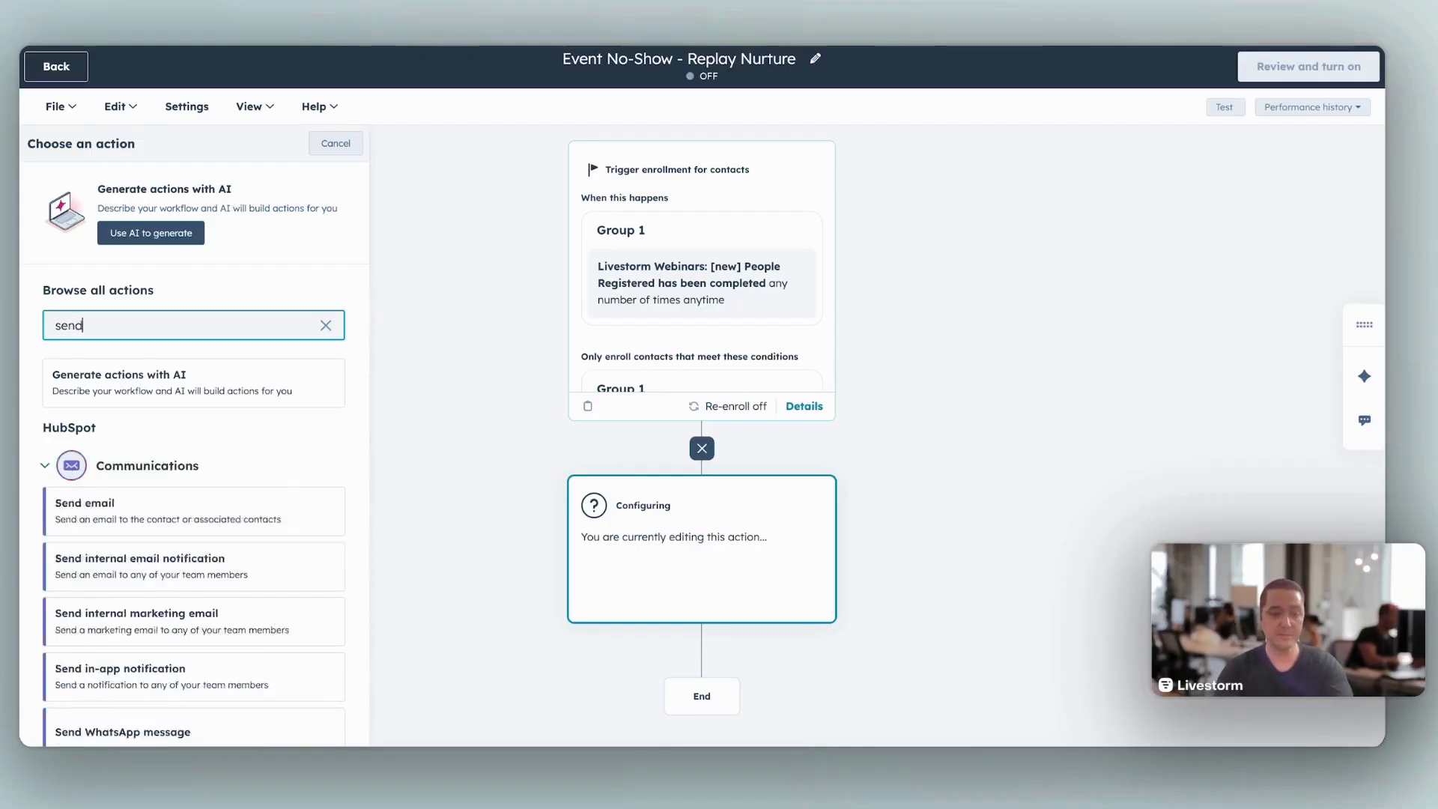
pyautogui.click(326, 326)
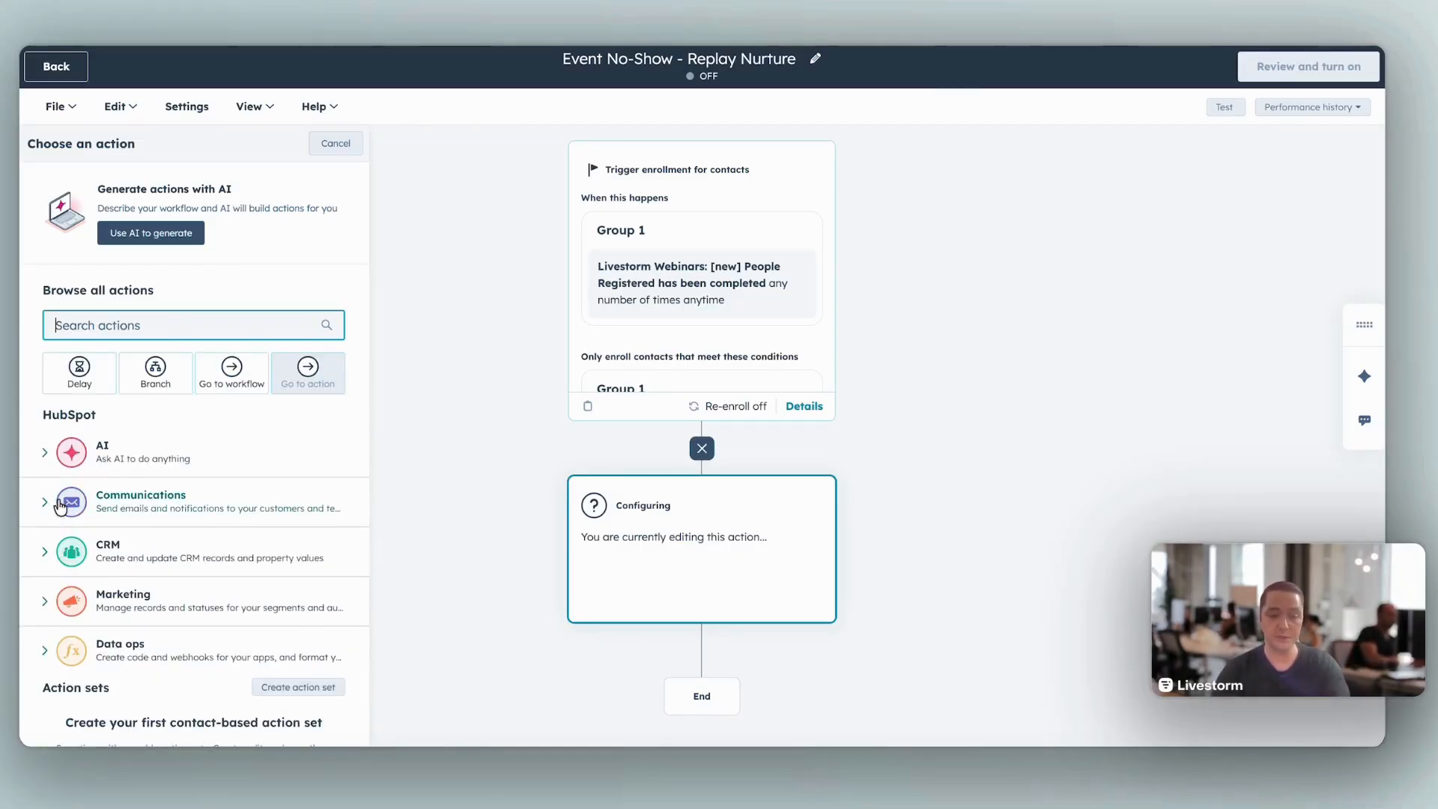
pyautogui.scroll(-2, 42, 399)
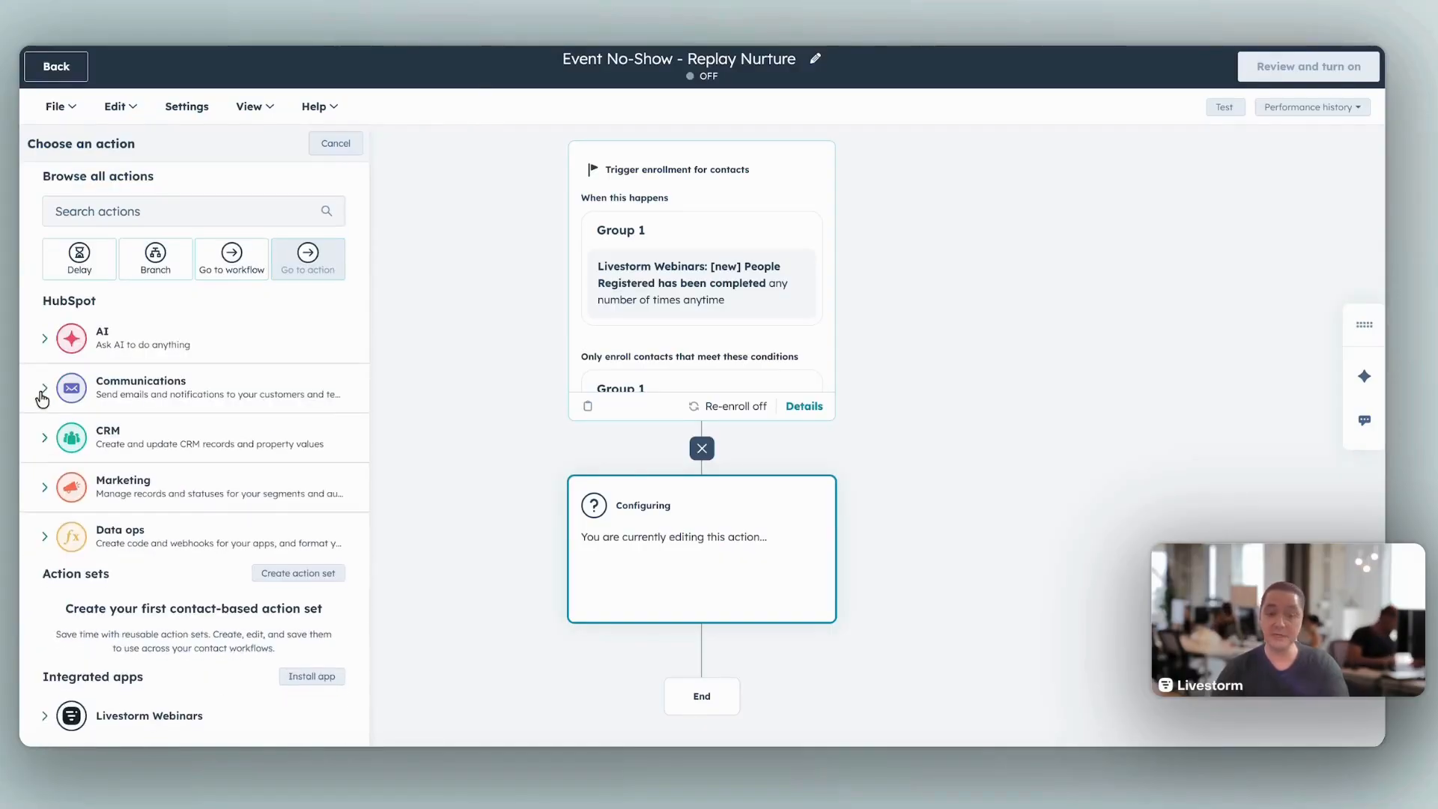
# - Add a "Send email" action for the enrolled contact and choose to create a new automated email for it
pyautogui.click(149, 223)
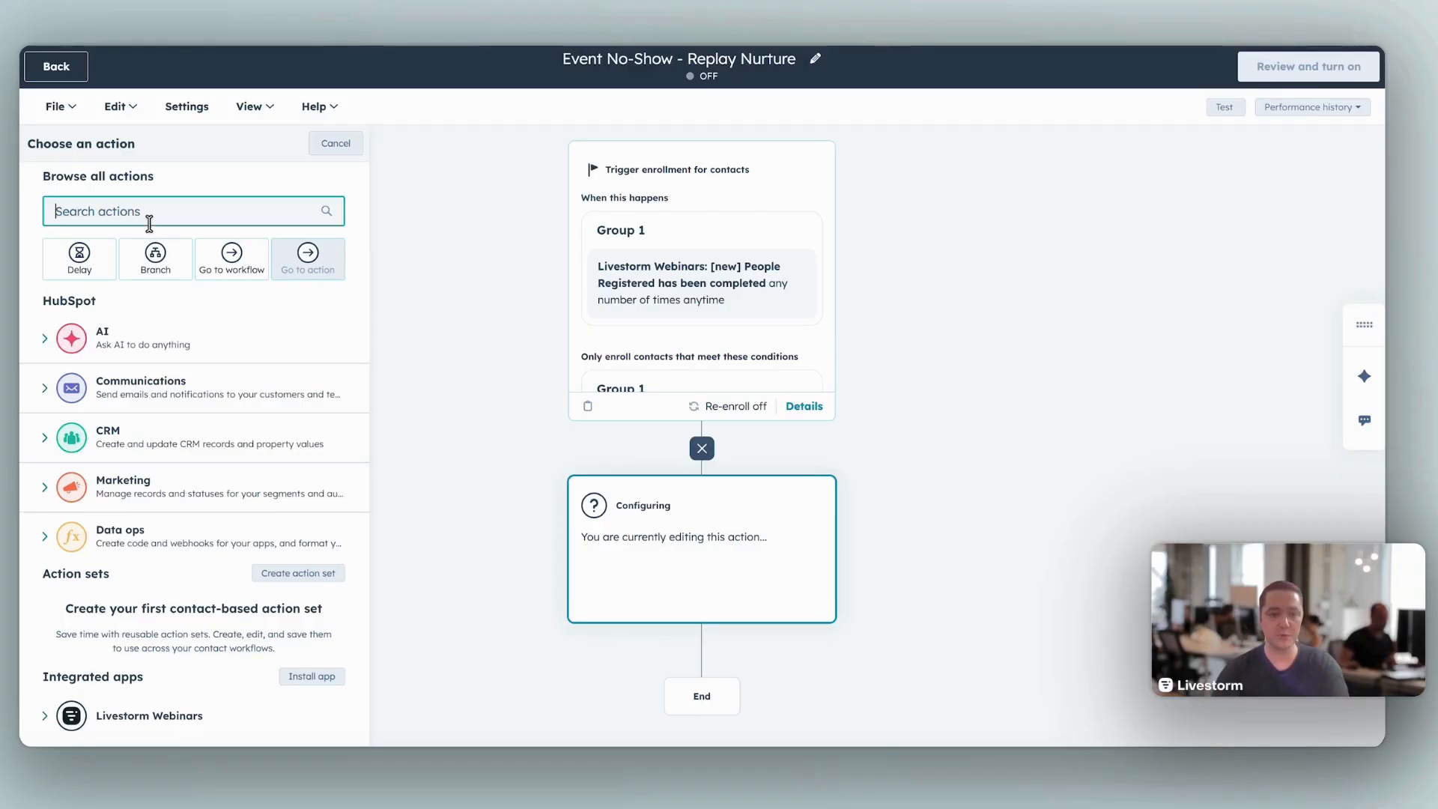
pyautogui.write('send')
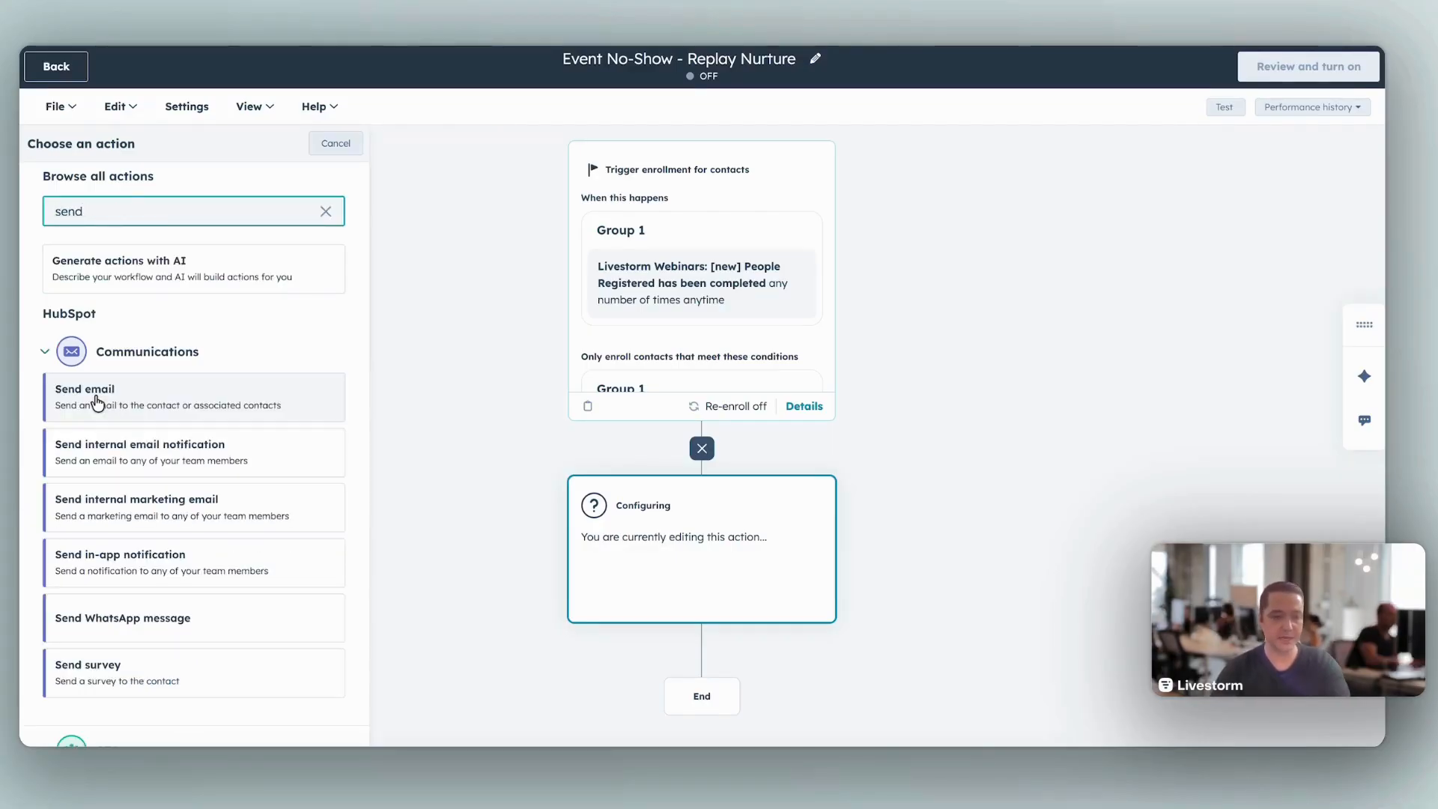
pyautogui.click(95, 402)
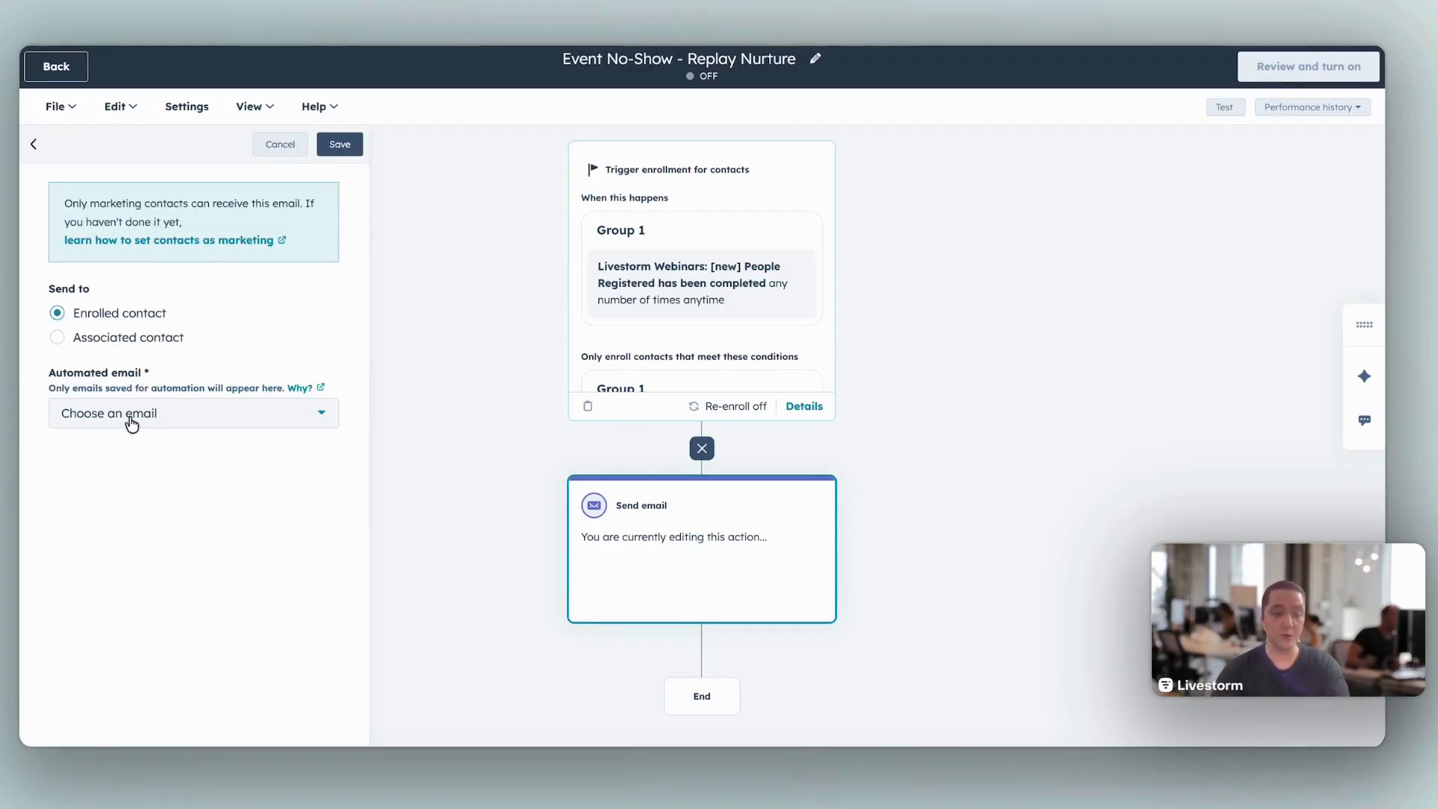
pyautogui.click(132, 425)
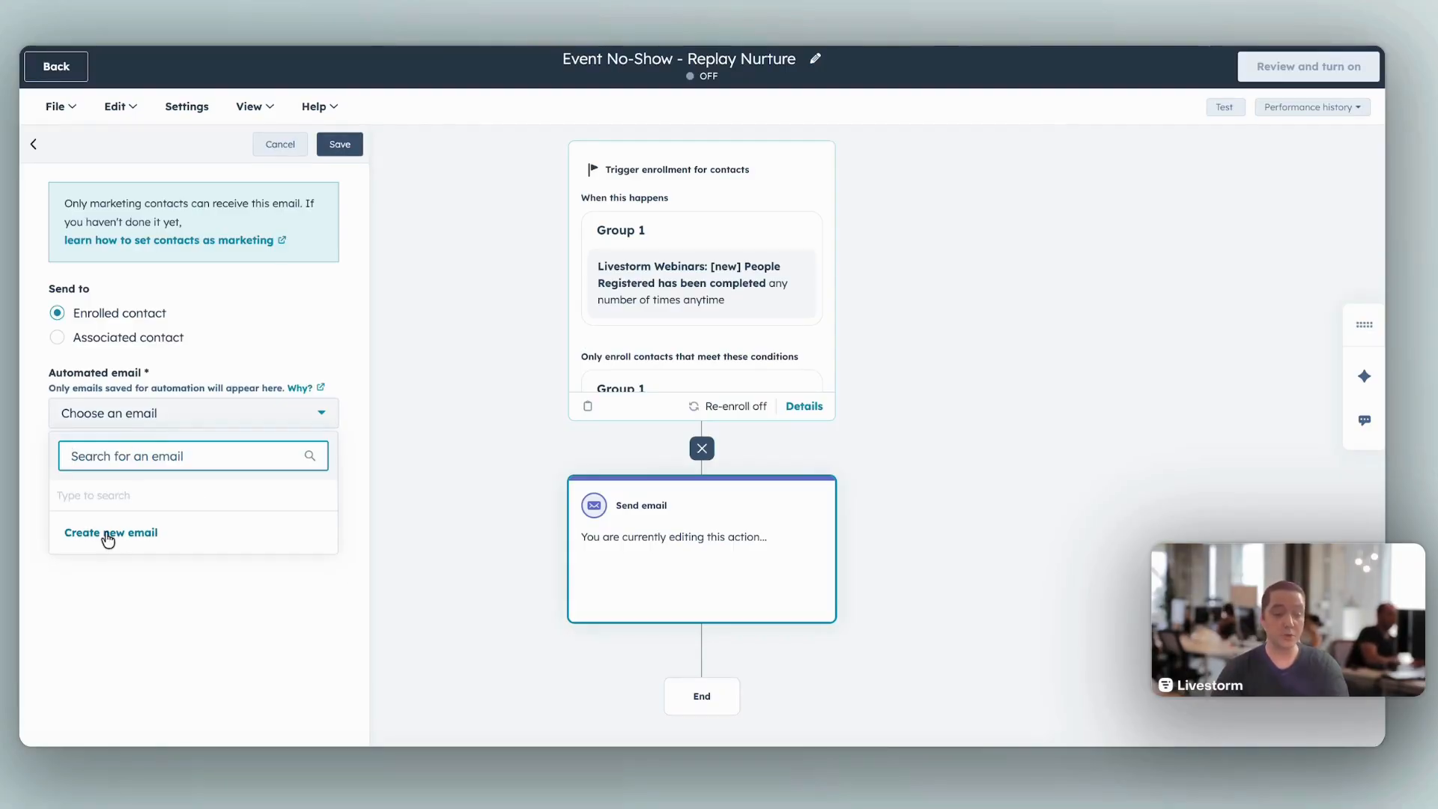
pyautogui.click(108, 533)
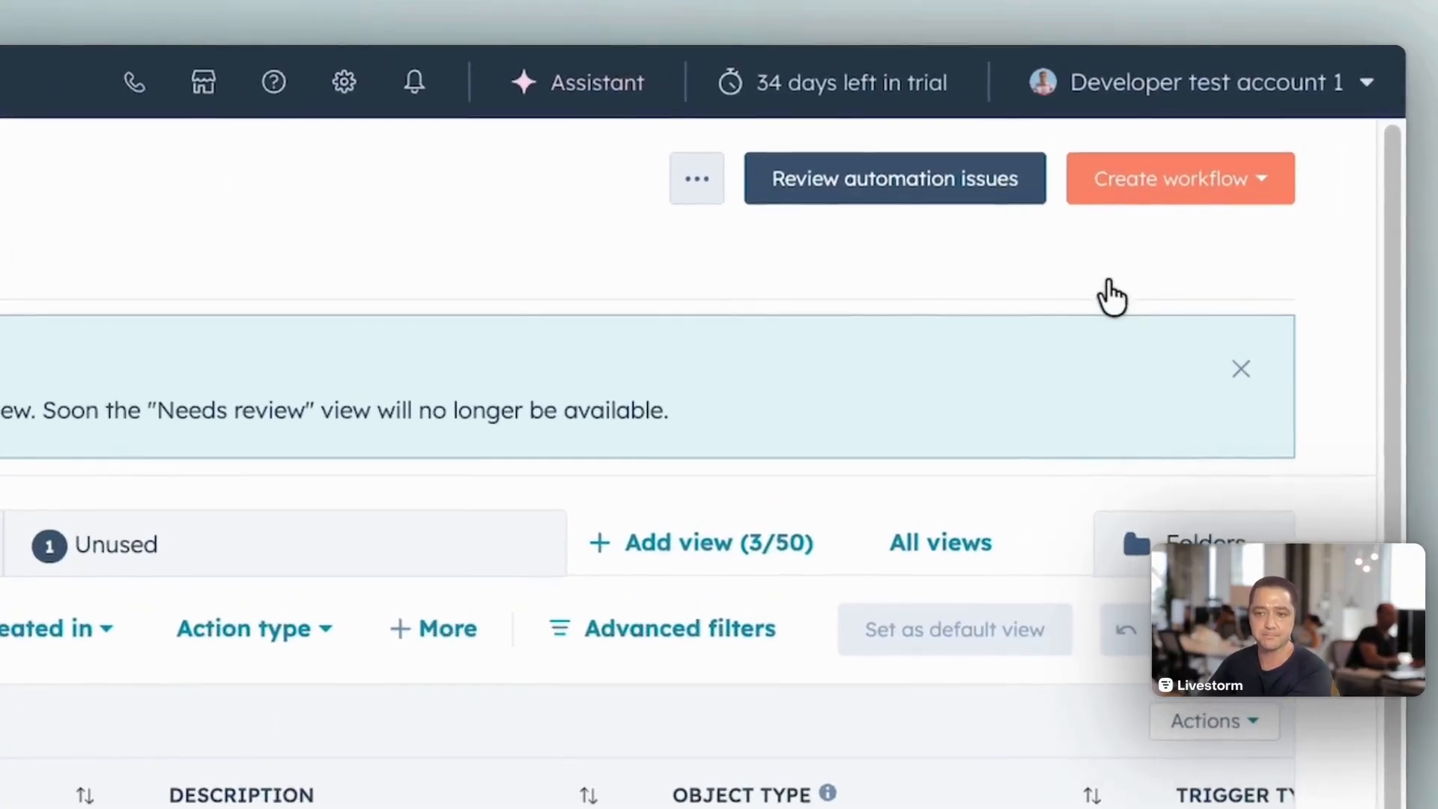
# - Create a new workflow from scratch and name it "Event Engagement - Interaction Scoring"
pyautogui.click(1278, 107)
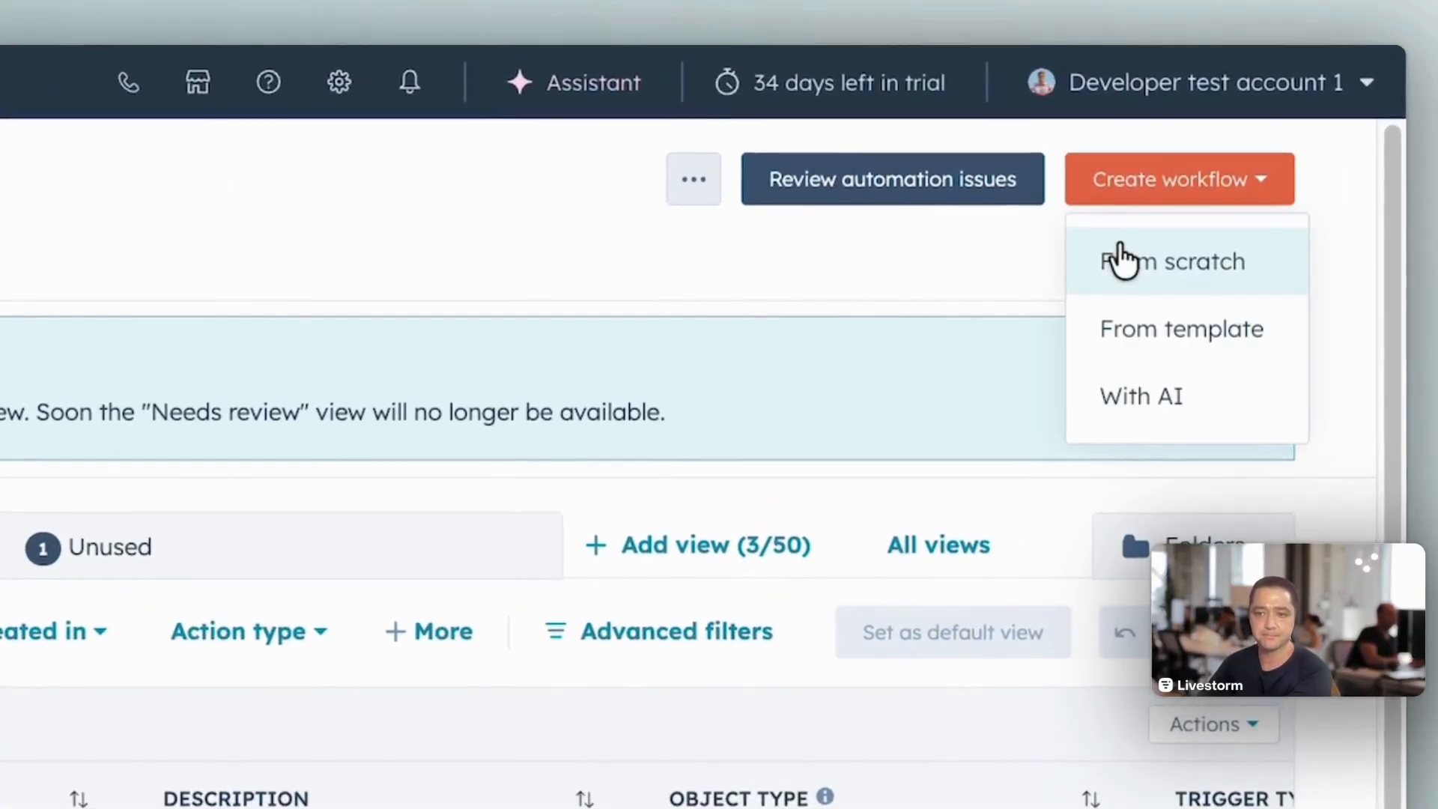
pyautogui.click(1121, 258)
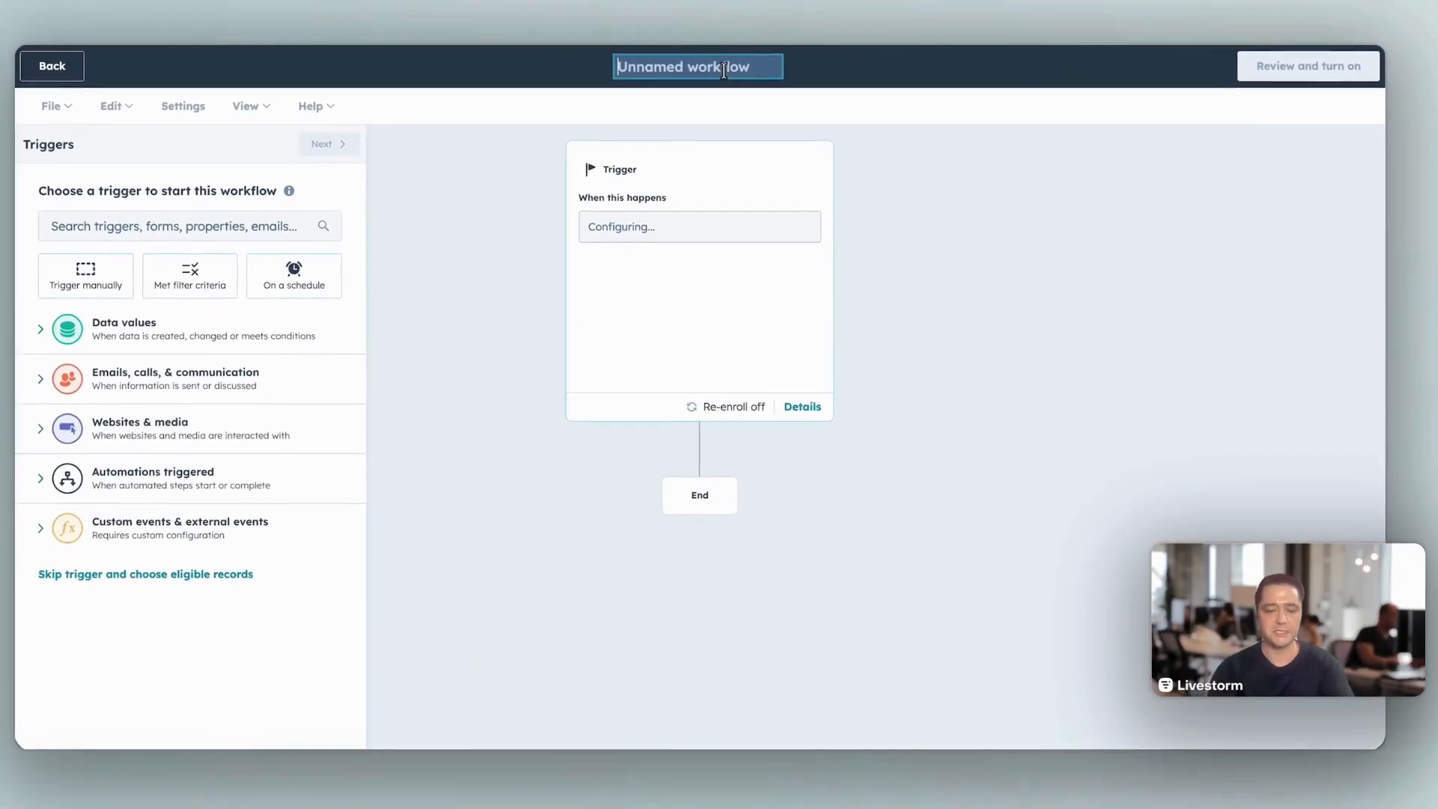
pyautogui.write('Event E')
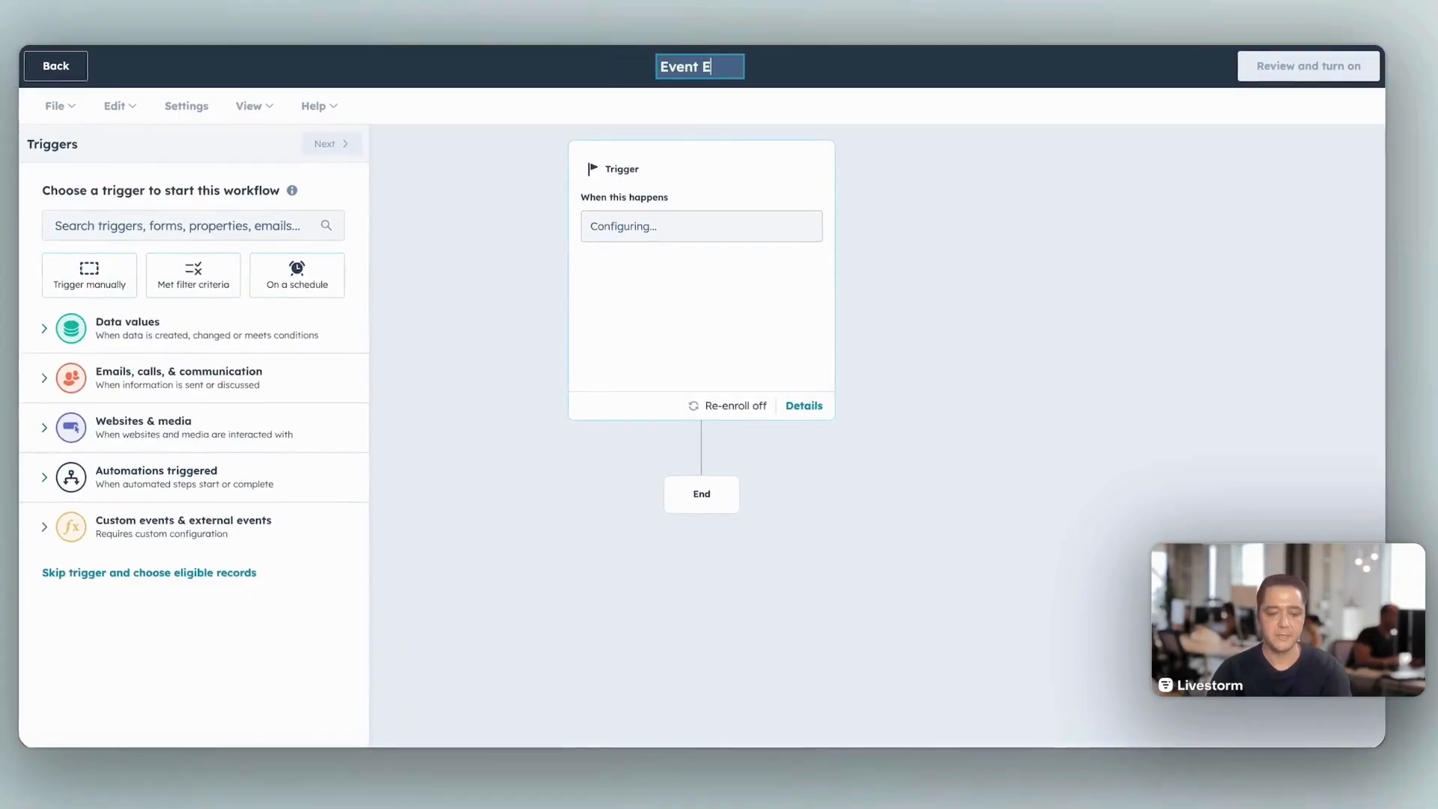
pyautogui.write('ngagement')
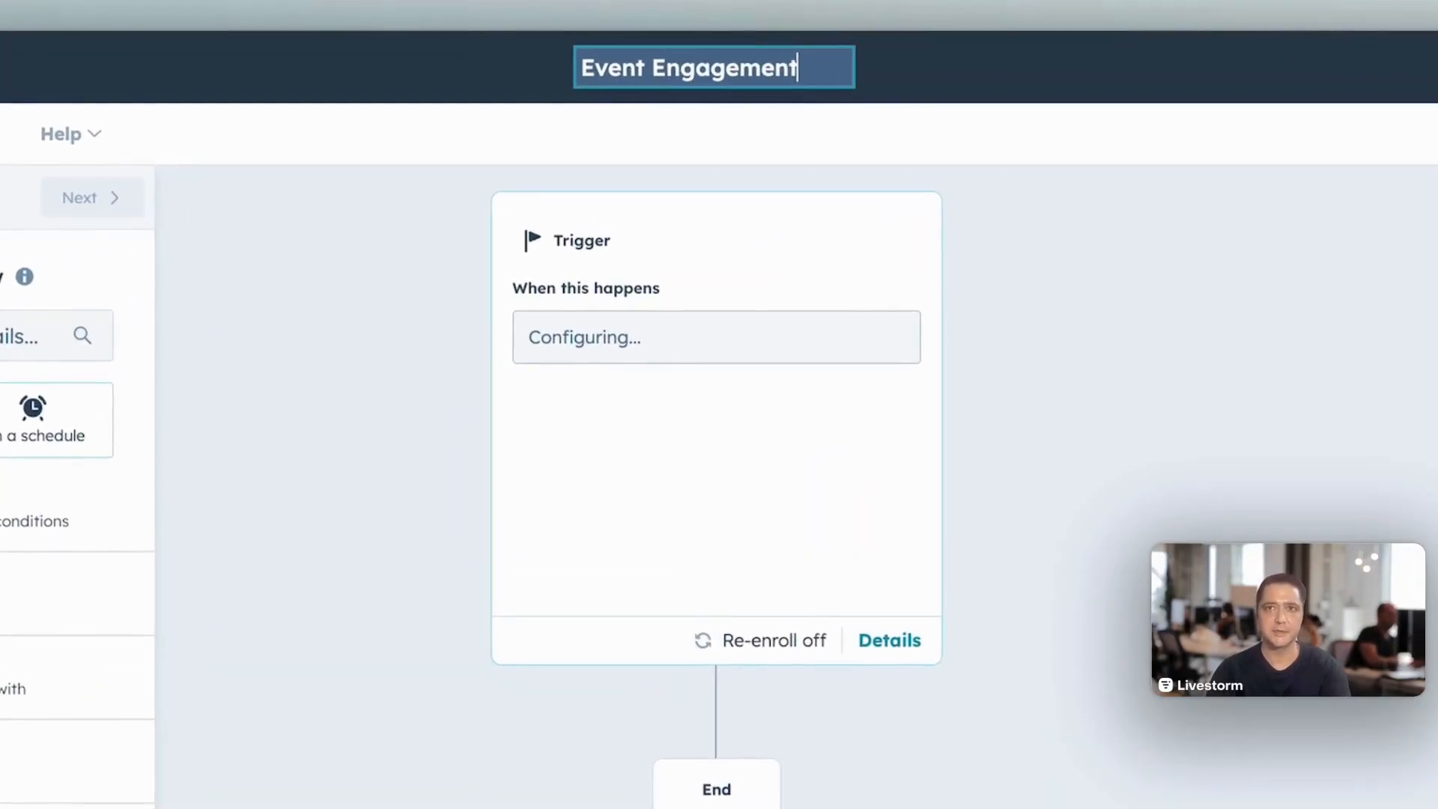
pyautogui.write(' - Interaction Scoring')
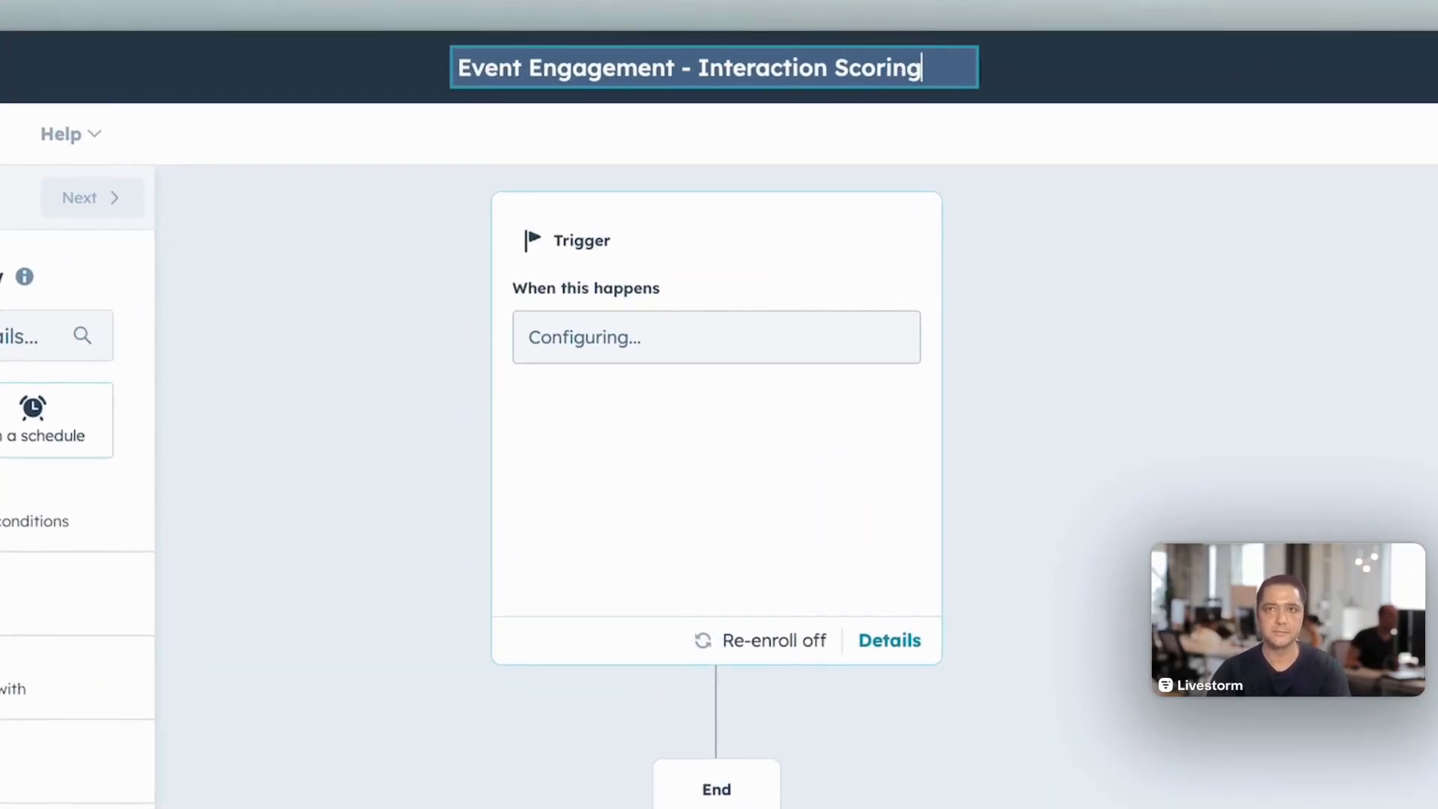
# - Search the triggers for "livestorm" and set the trigger to "Livestorm Webinars: [new] People Attented Live"
pyautogui.click(154, 273)
pyautogui.write('l')
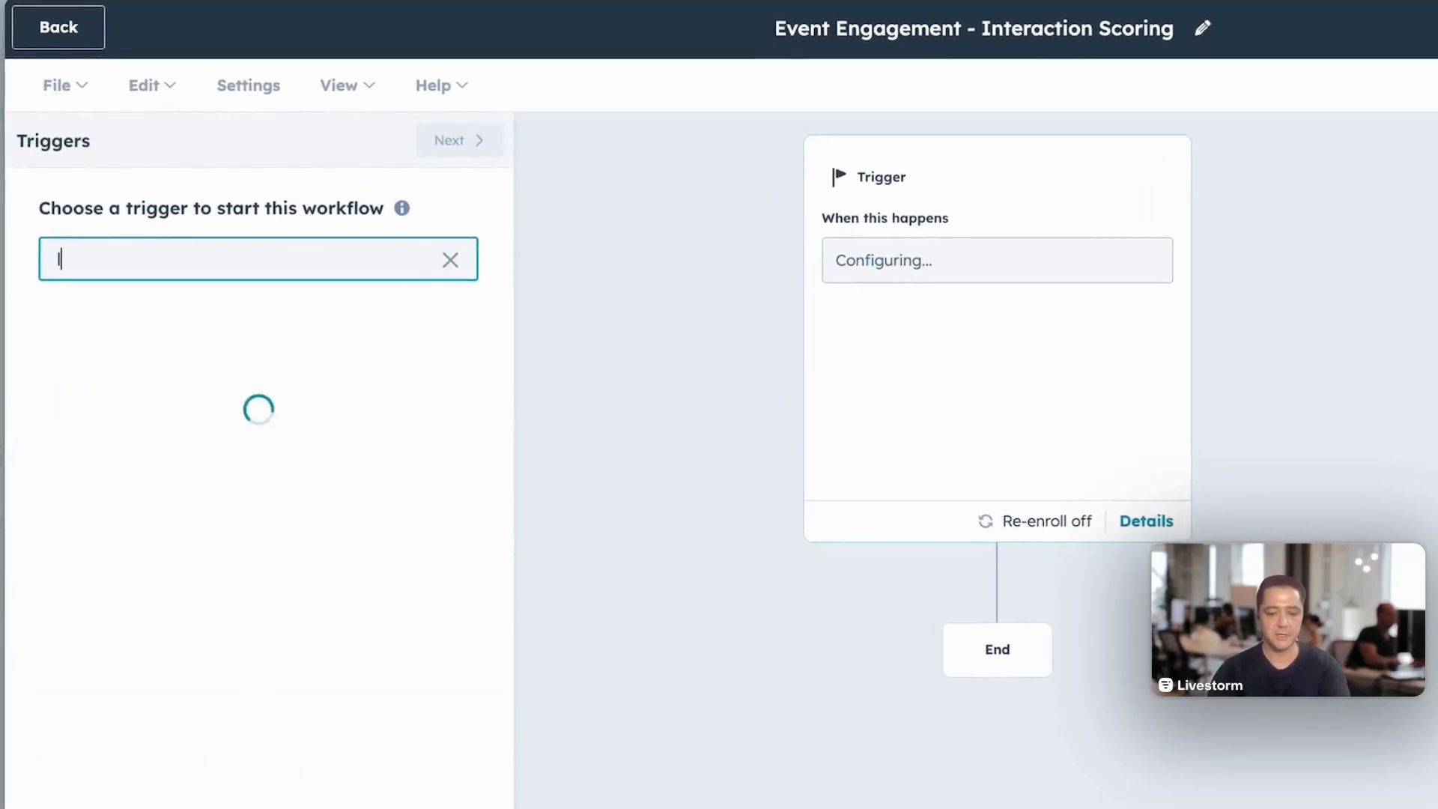
pyautogui.write('ivestorm')
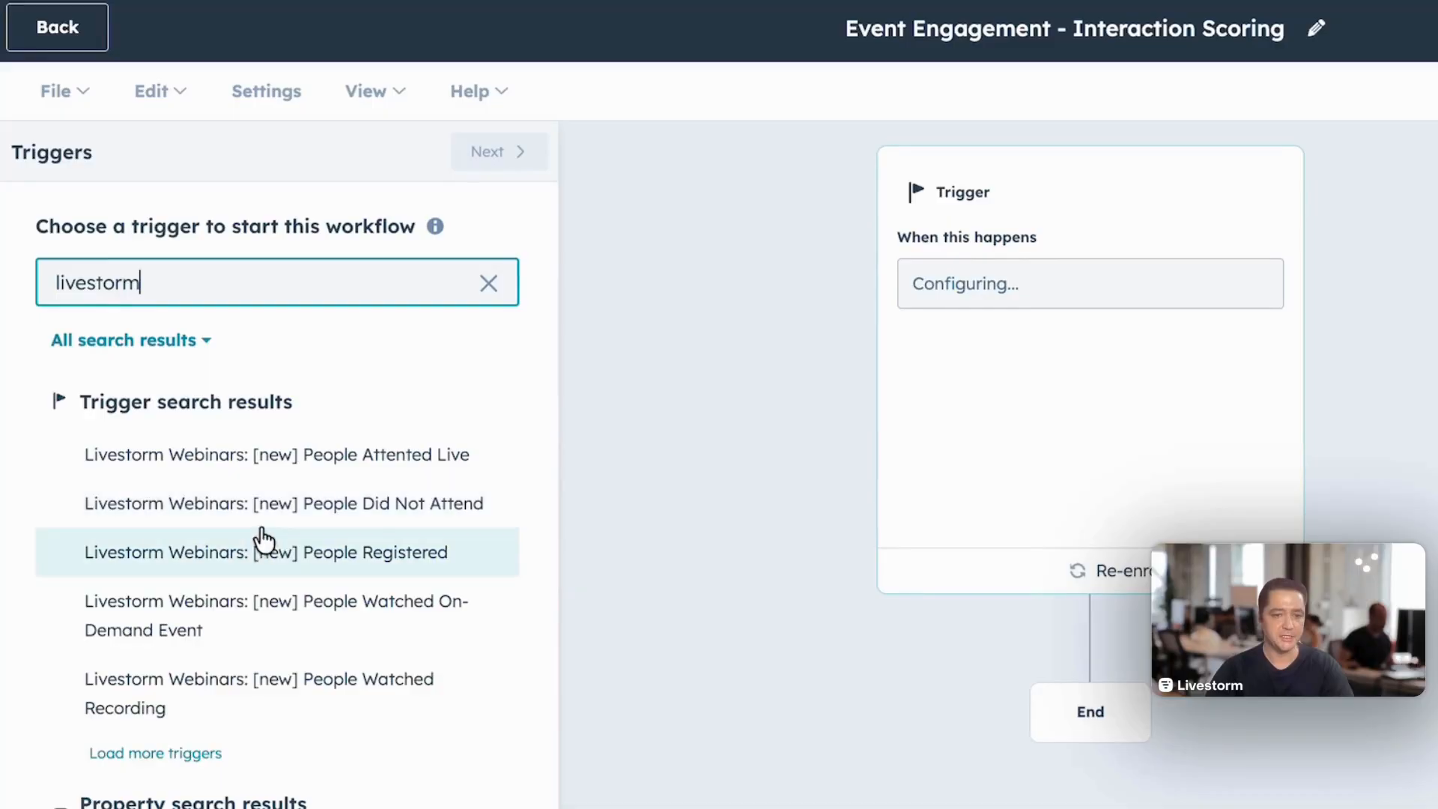
pyautogui.click(335, 471)
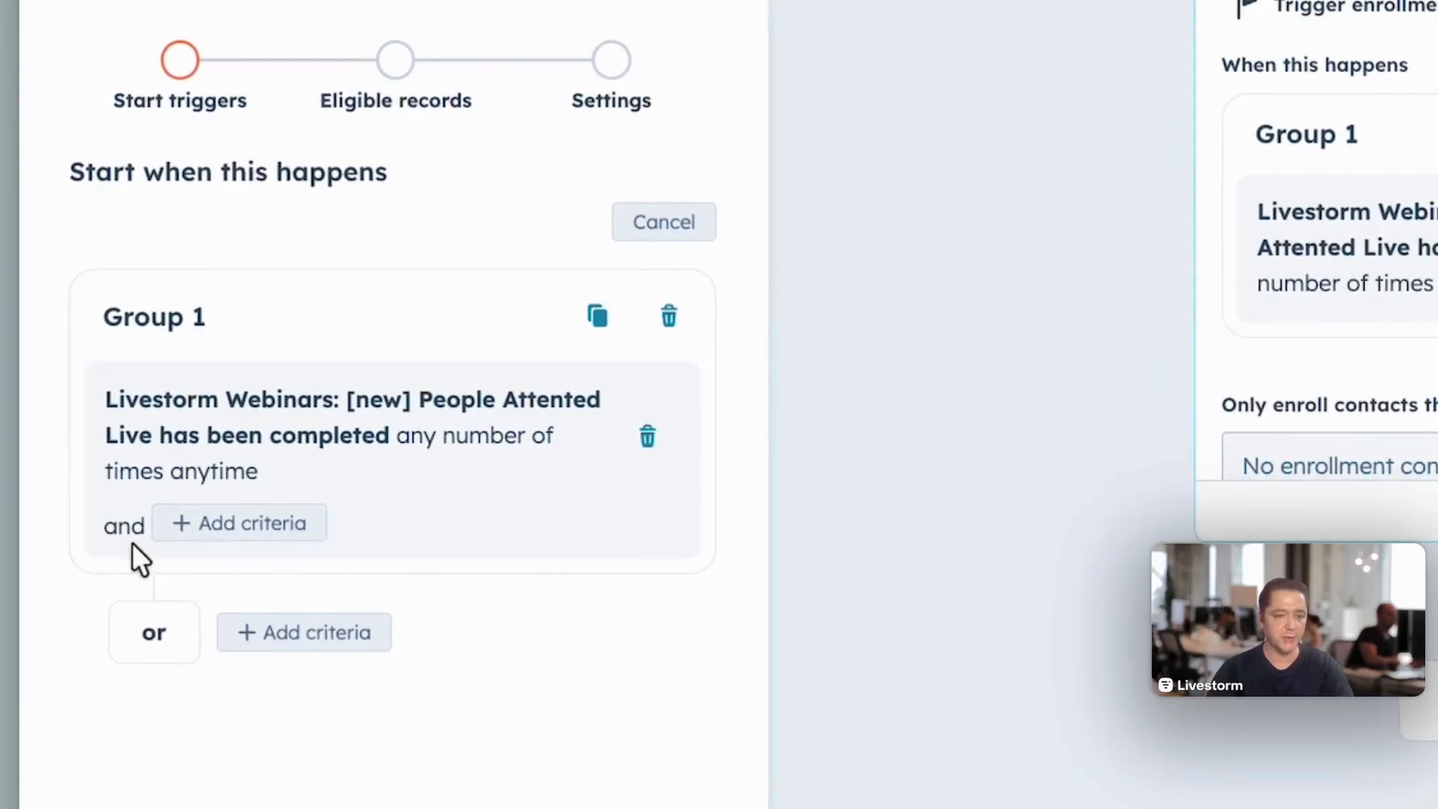
# - Add a trigger criterion requiring the number of questions asked by the attendee to be greater than or equal to 1
pyautogui.click(232, 533)
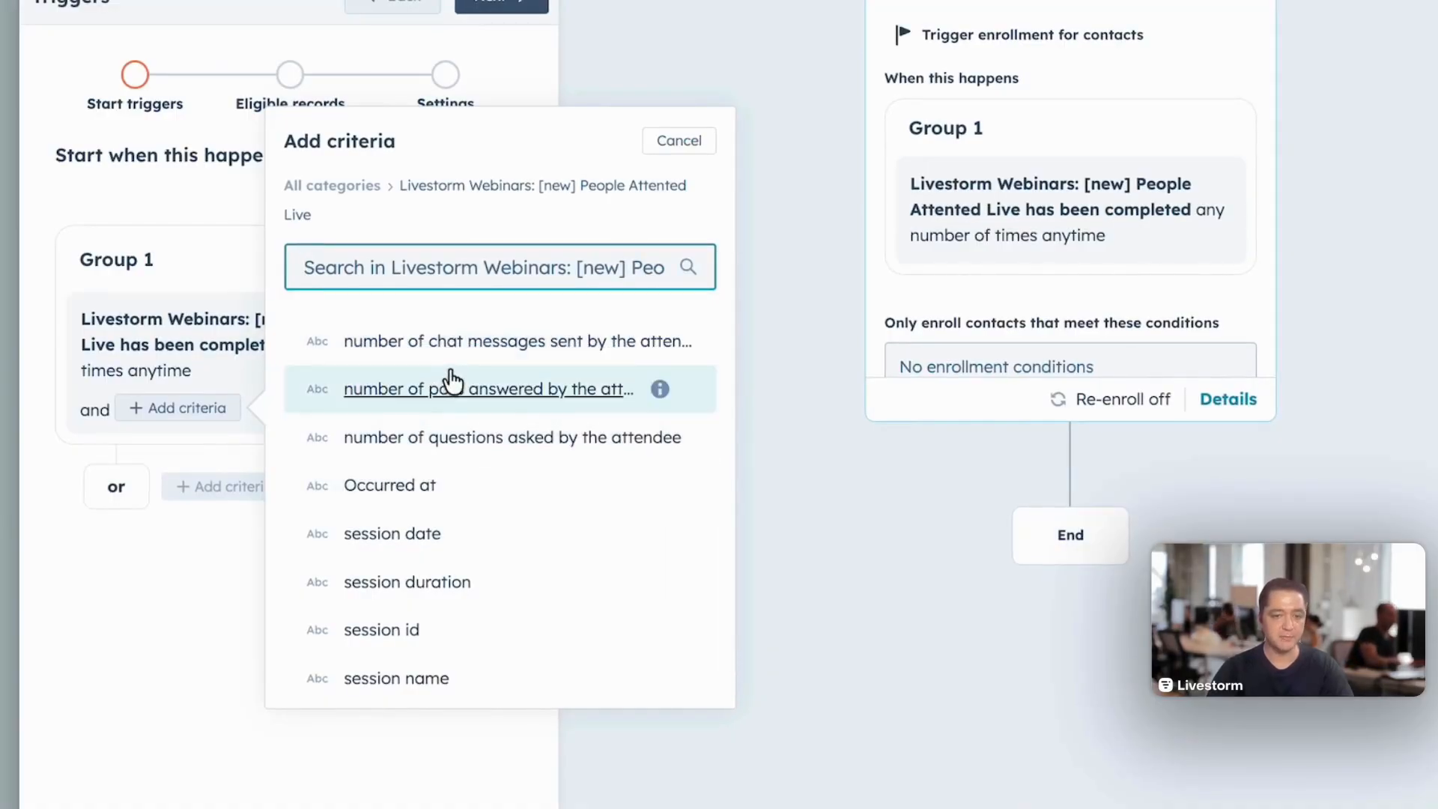
pyautogui.click(386, 437)
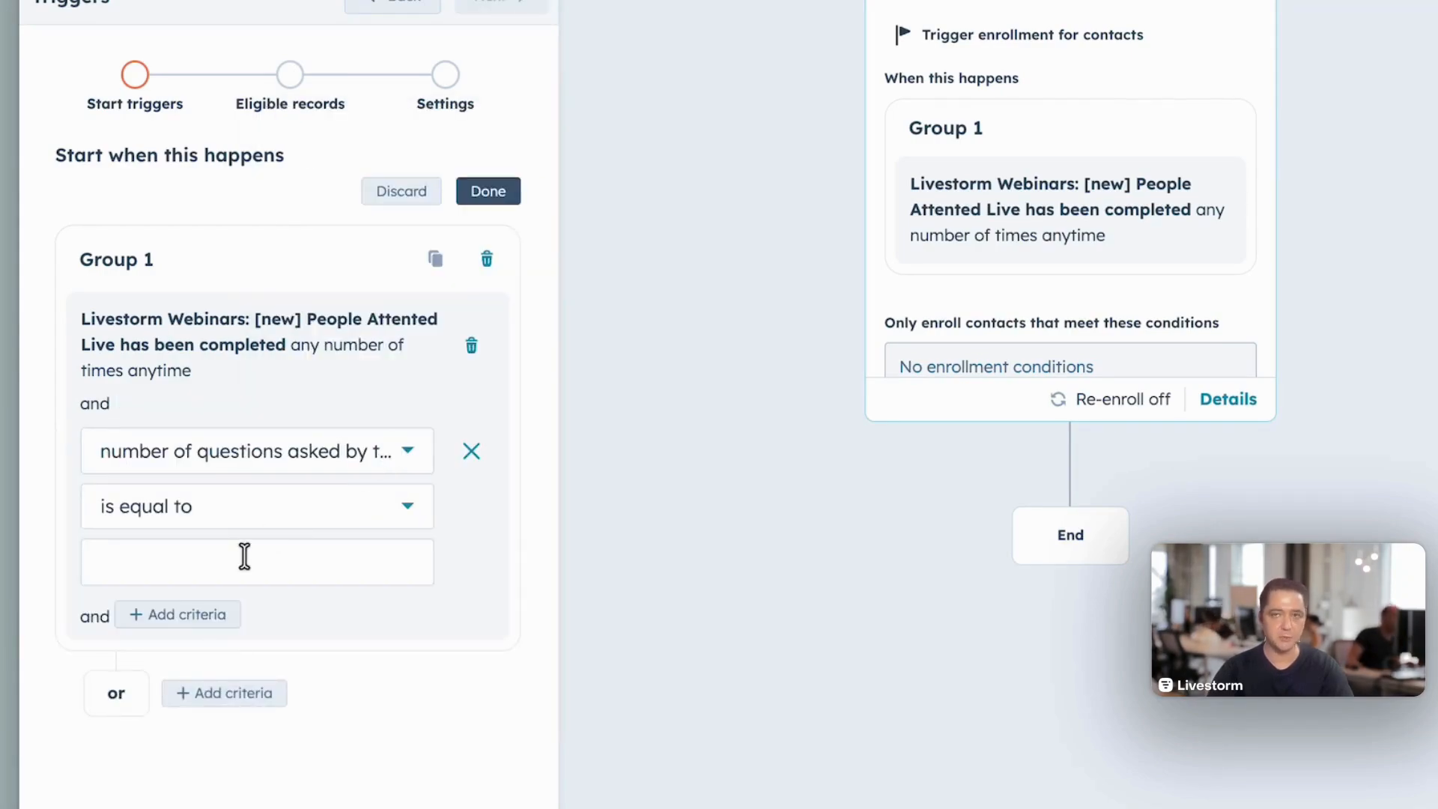
pyautogui.click(225, 506)
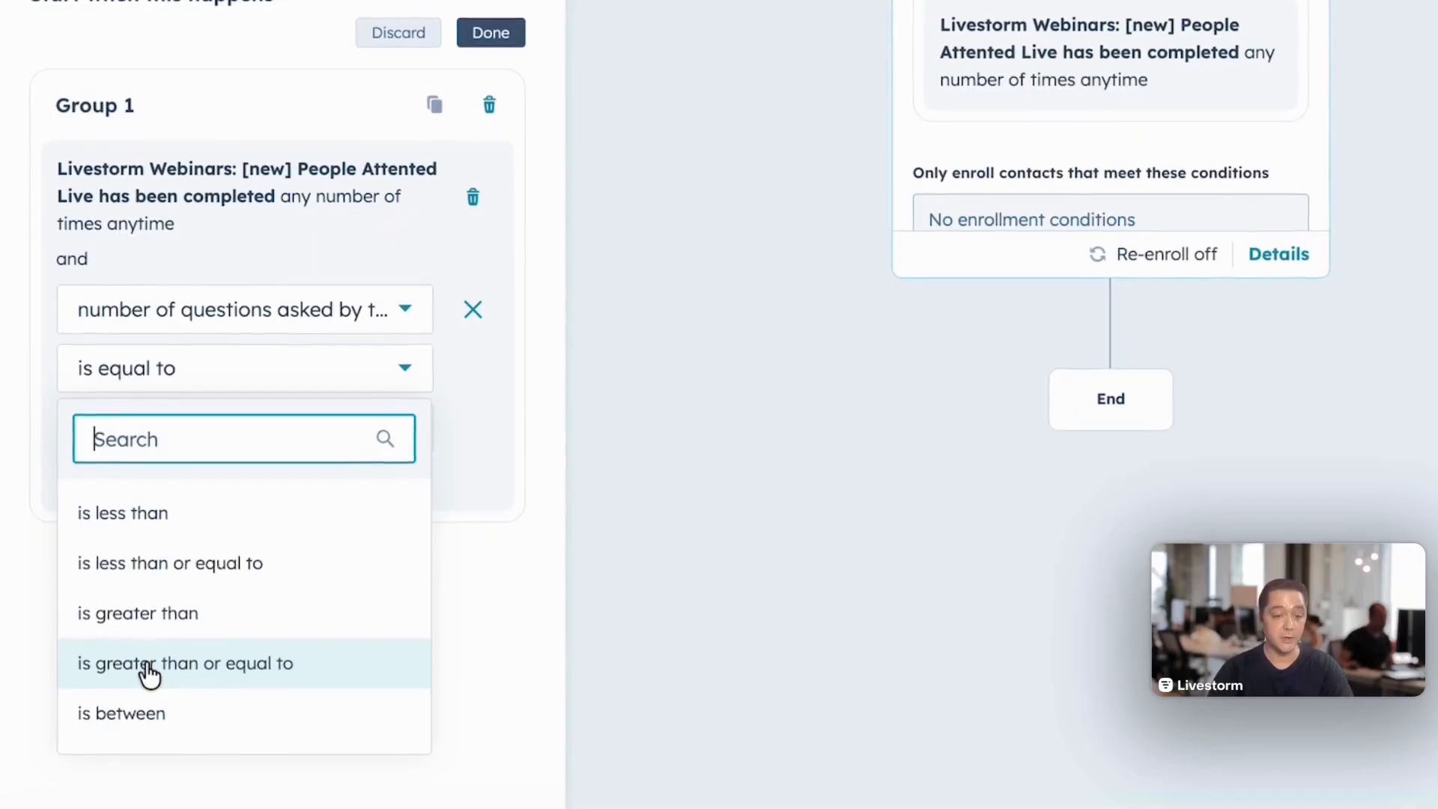
pyautogui.click(148, 663)
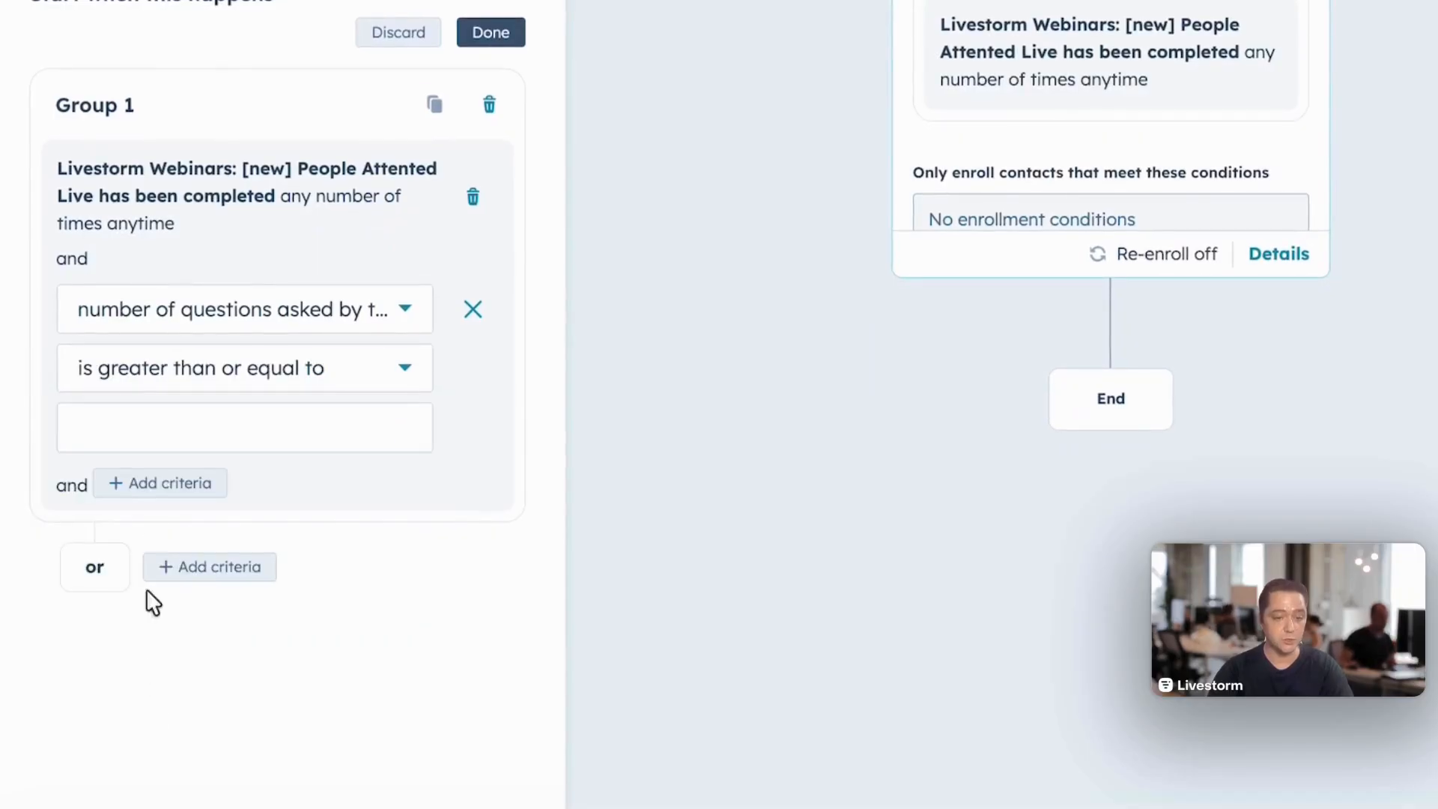
pyautogui.click(168, 428)
pyautogui.write('1')
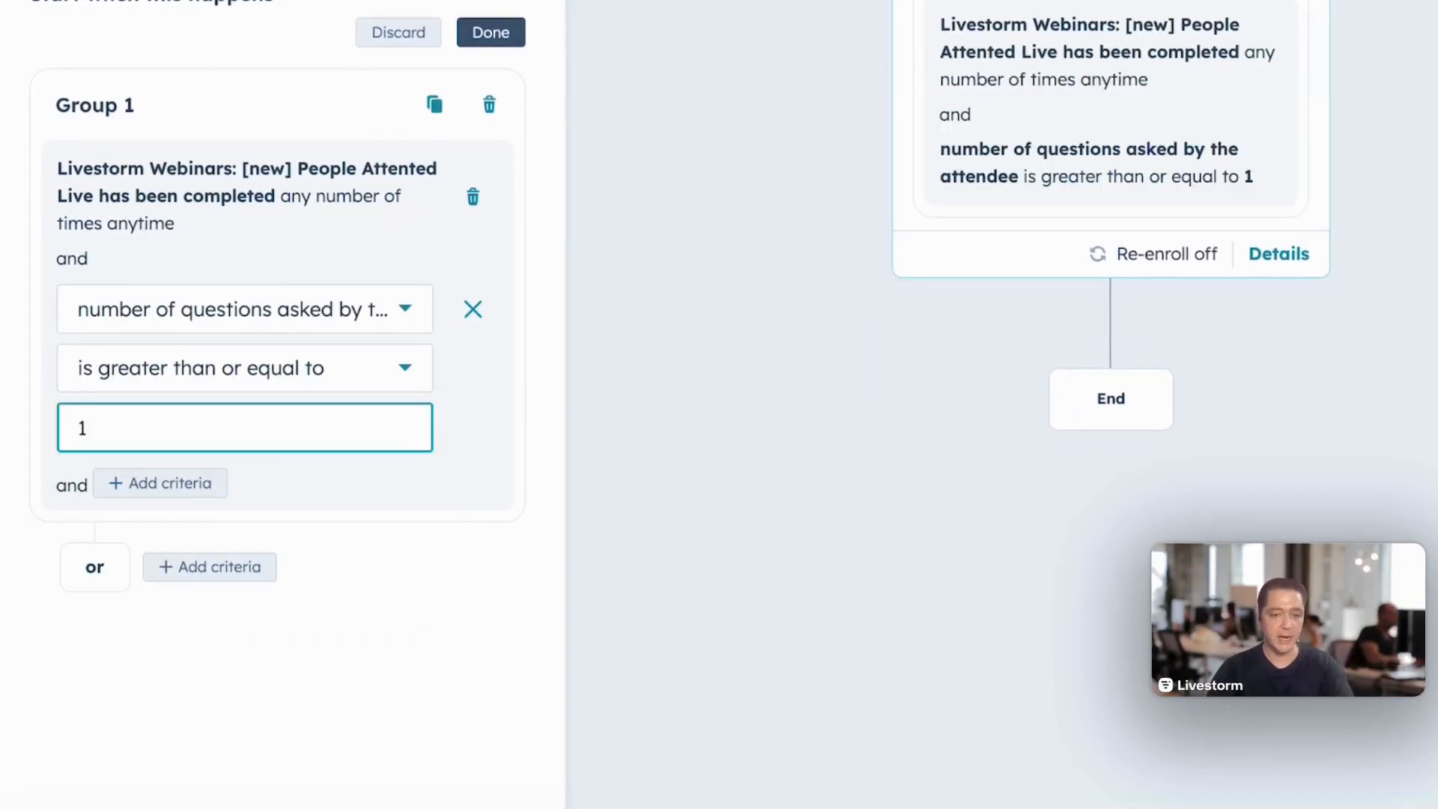
# - Add an "and" criterion requiring the number of polls answered by the attendee to be greater than or equal to 1
pyautogui.click(191, 485)
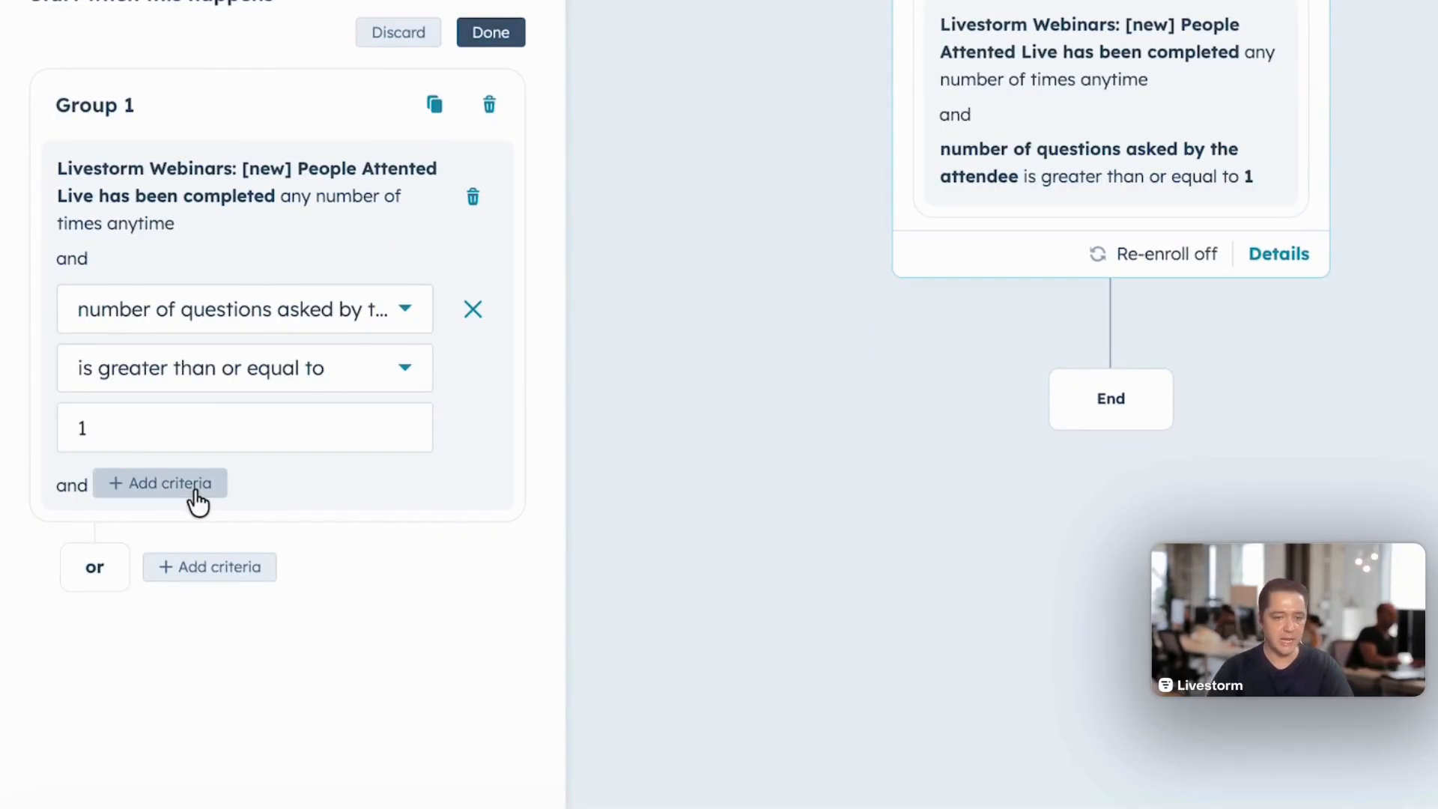
pyautogui.scroll(-3, 449, 362)
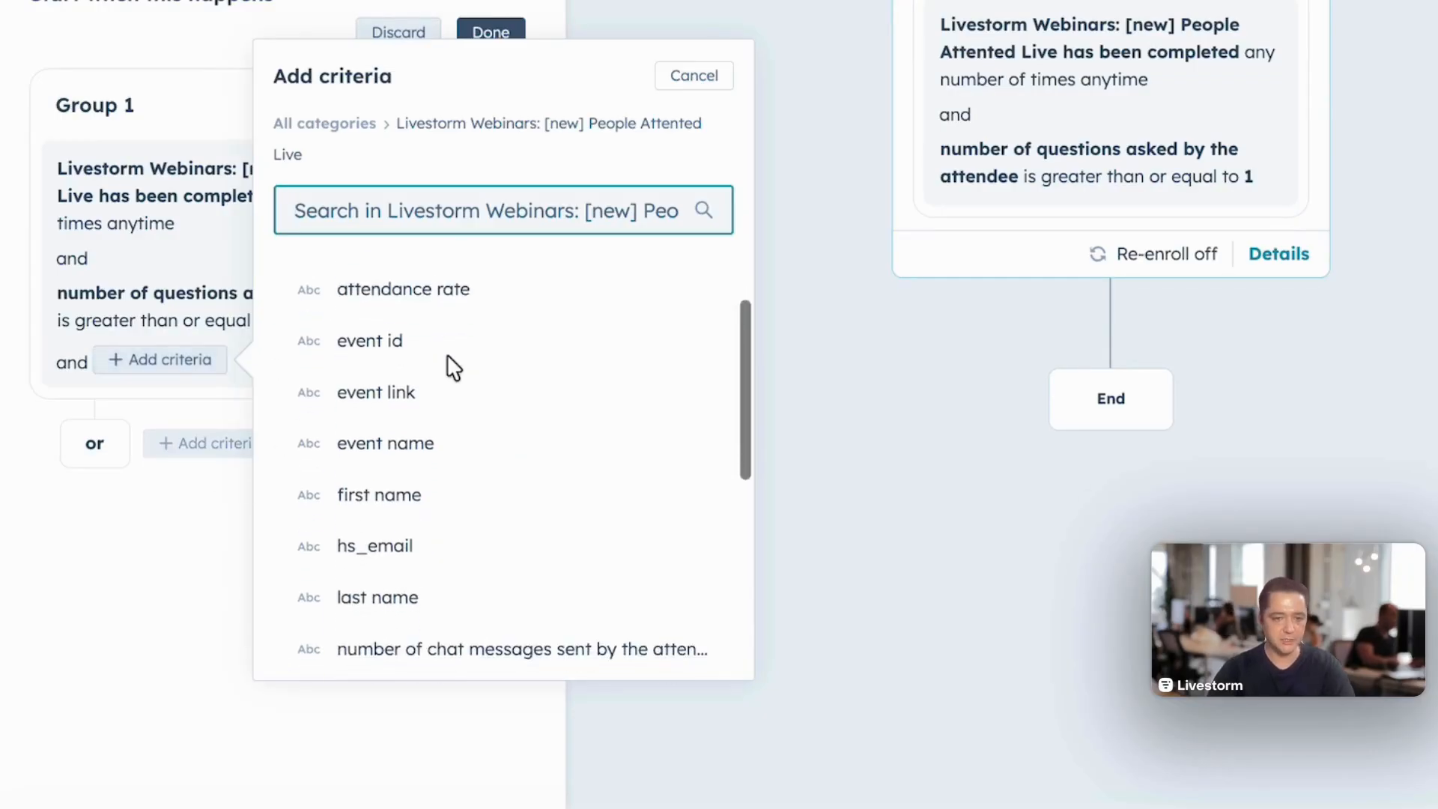
pyautogui.scroll(-2, 449, 363)
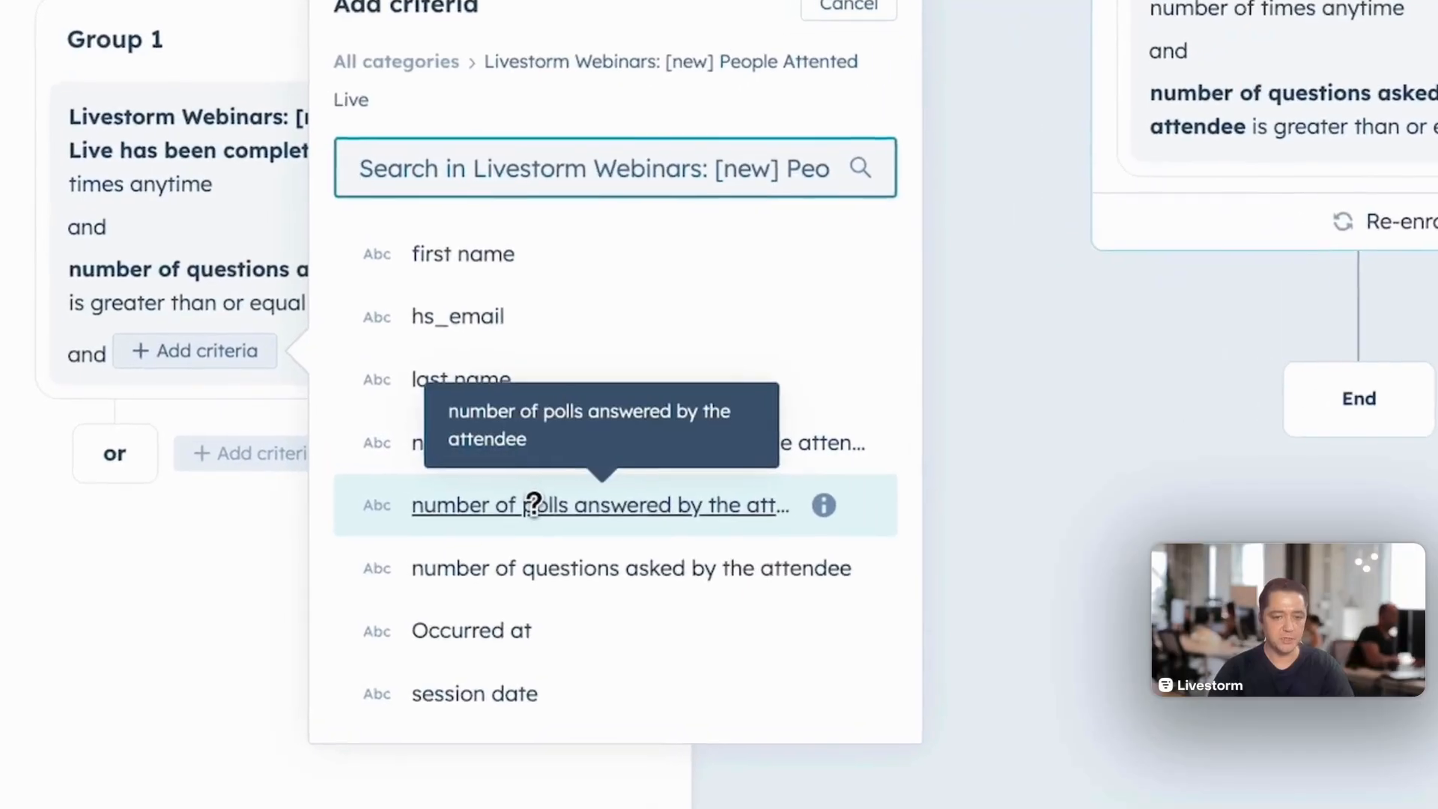
pyautogui.click(536, 506)
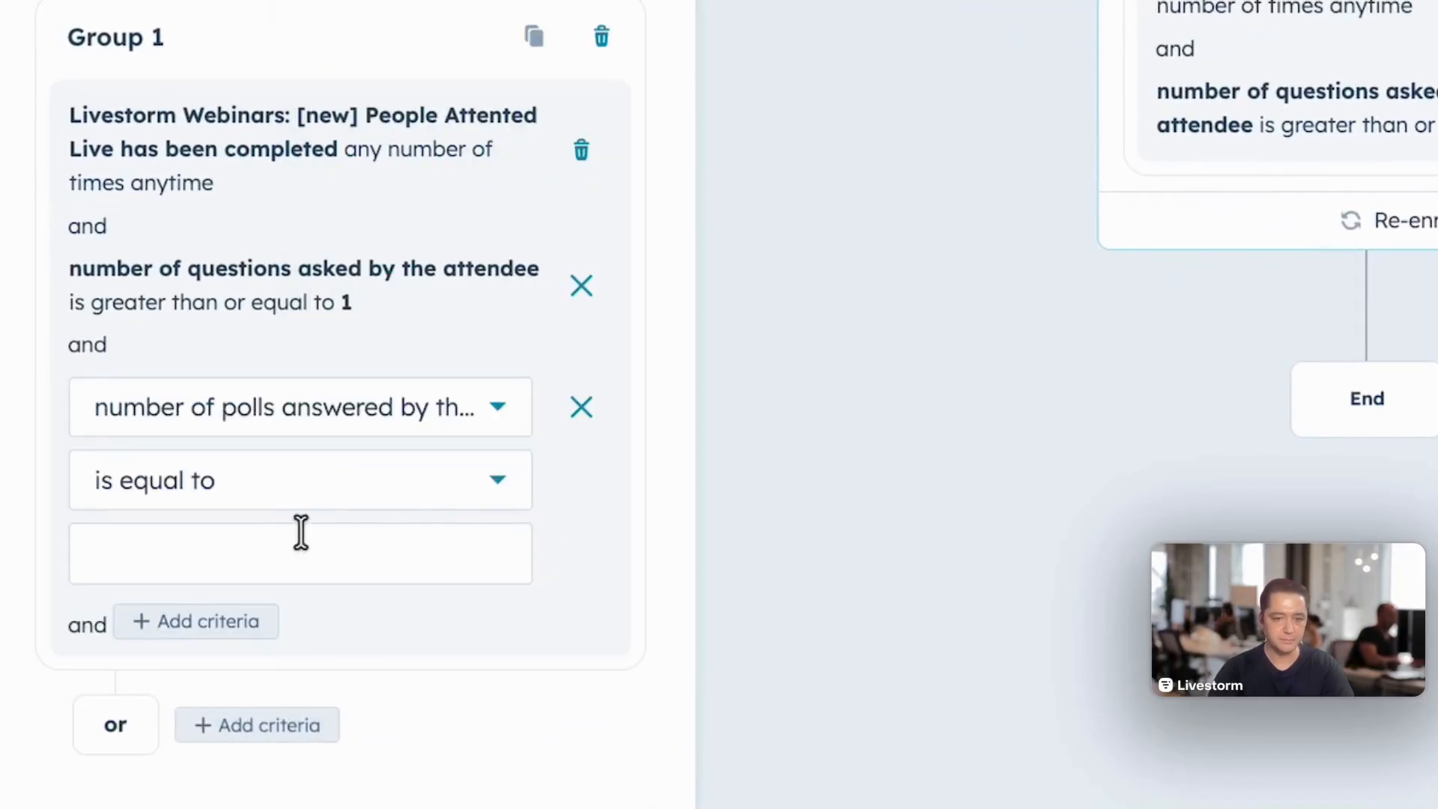
pyautogui.click(289, 480)
pyautogui.click(243, 307)
pyautogui.click(199, 546)
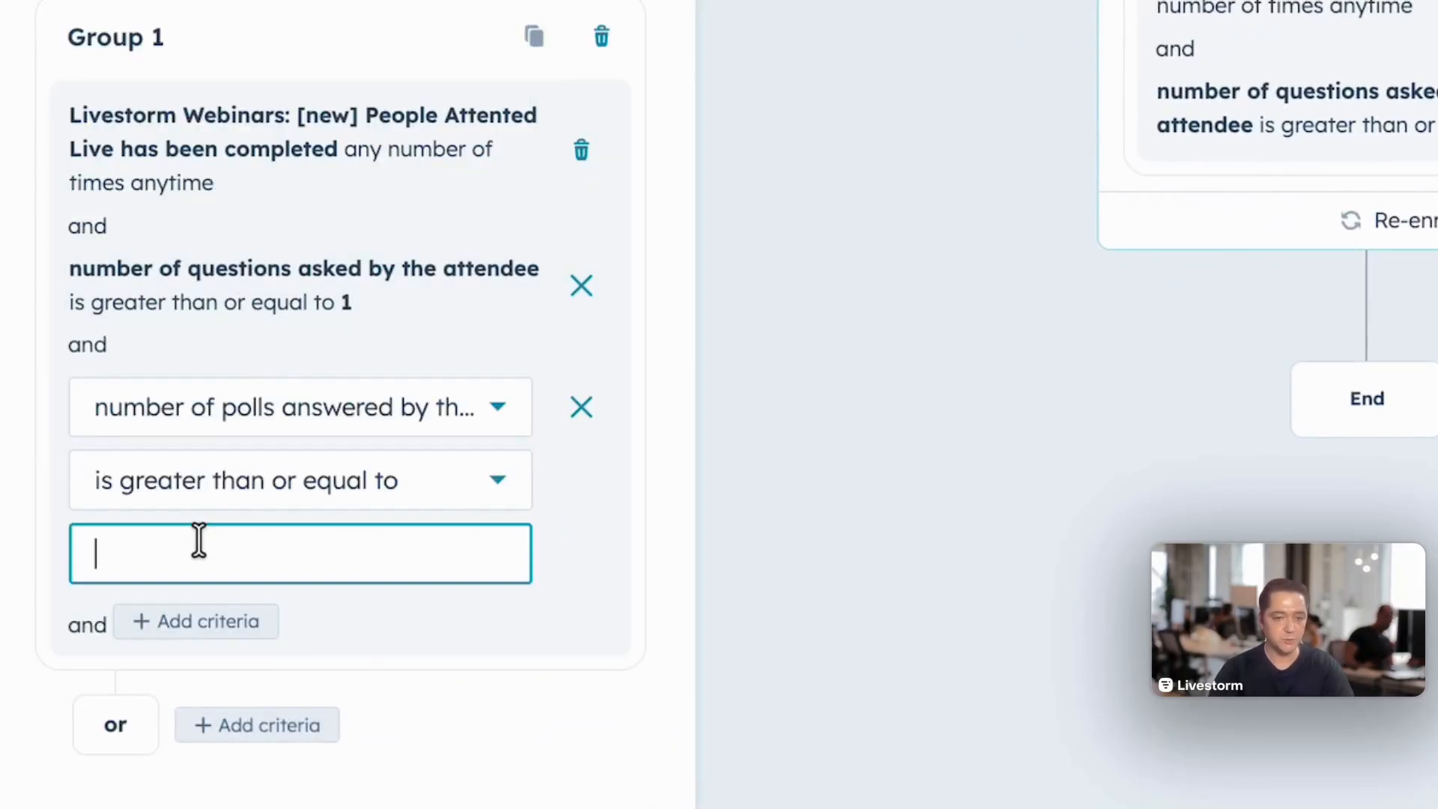
pyautogui.write('1')
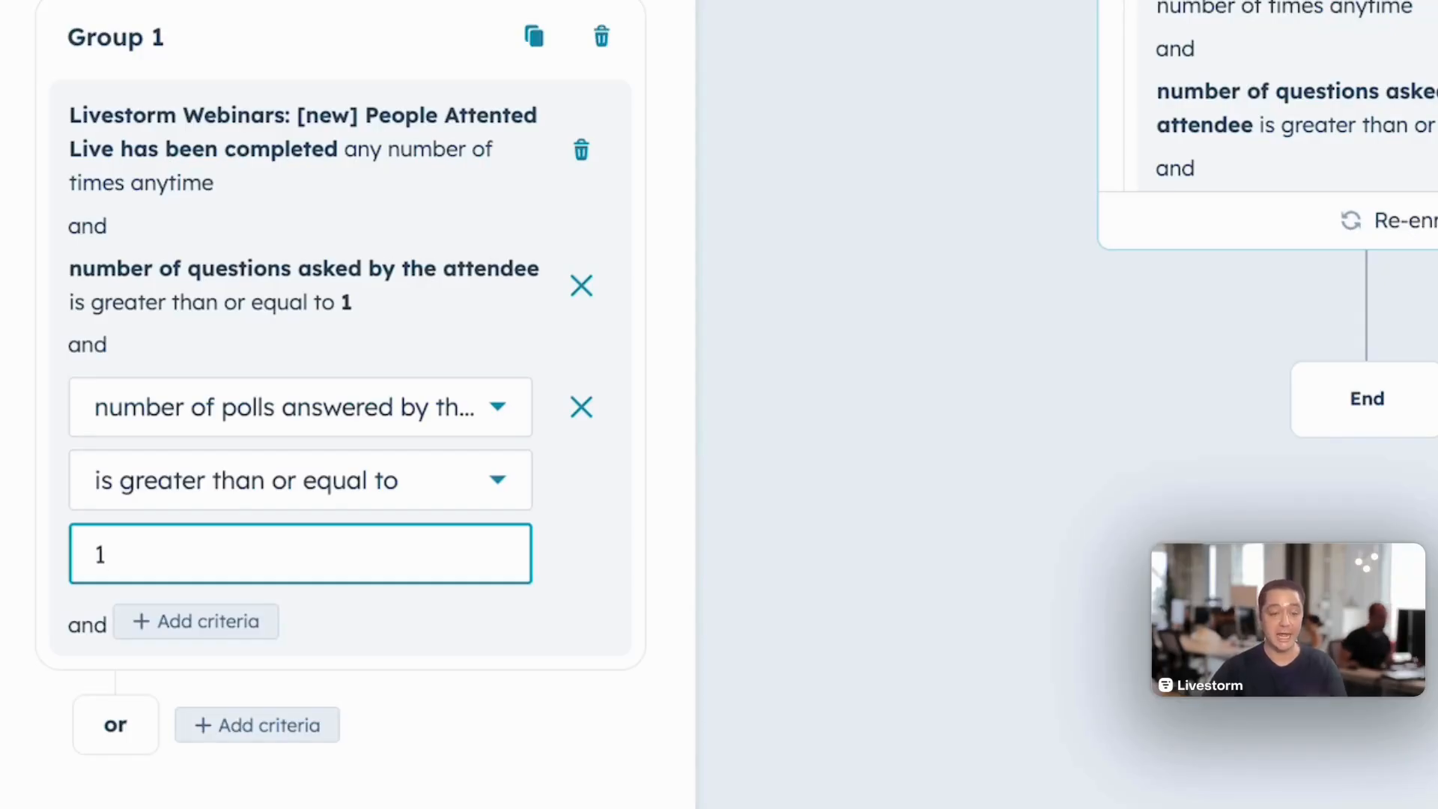
# - Add an "and" criterion requiring the number of chat messages sent to be greater than or equal to 3, and finish editing the criteria
pyautogui.click(182, 624)
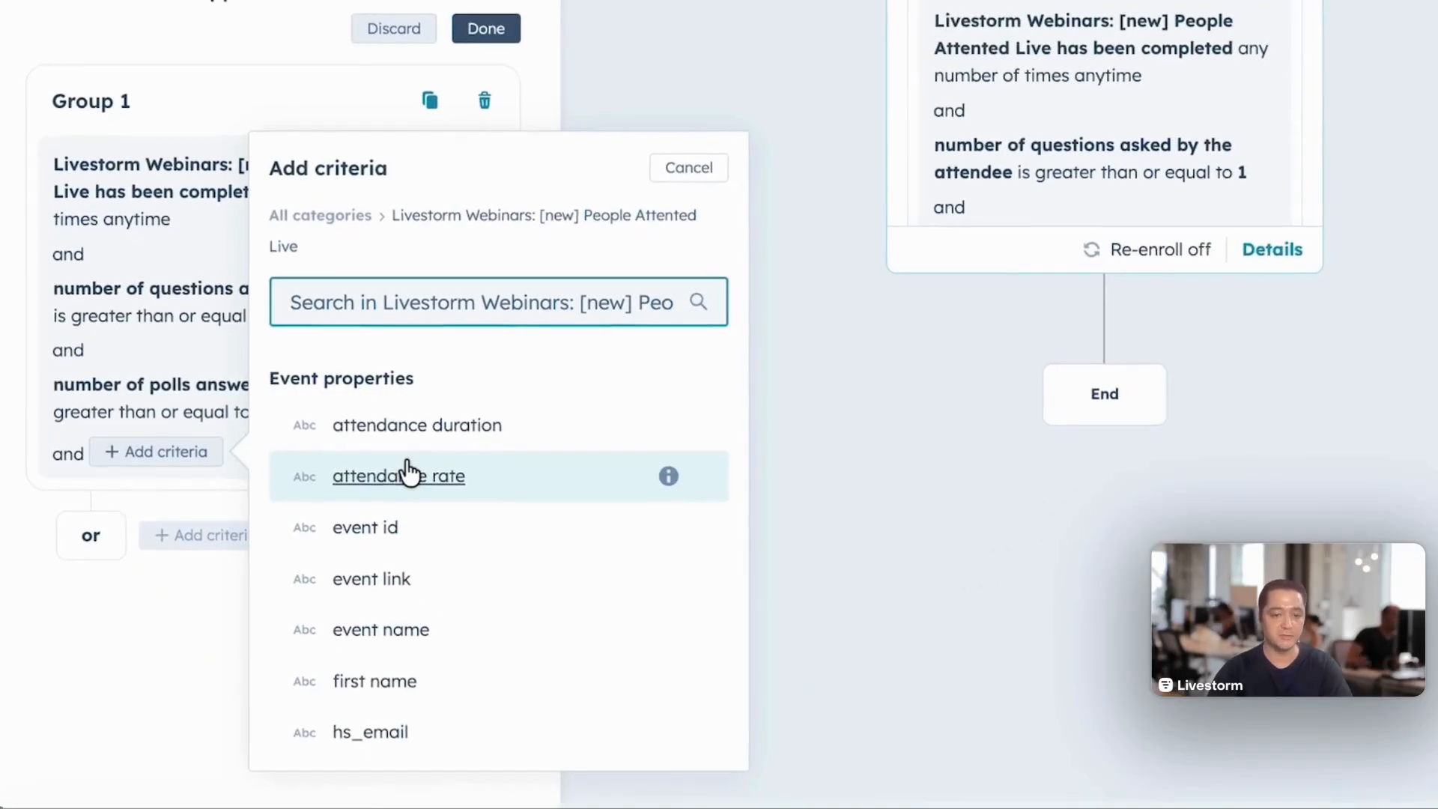
pyautogui.scroll(-4, 487, 487)
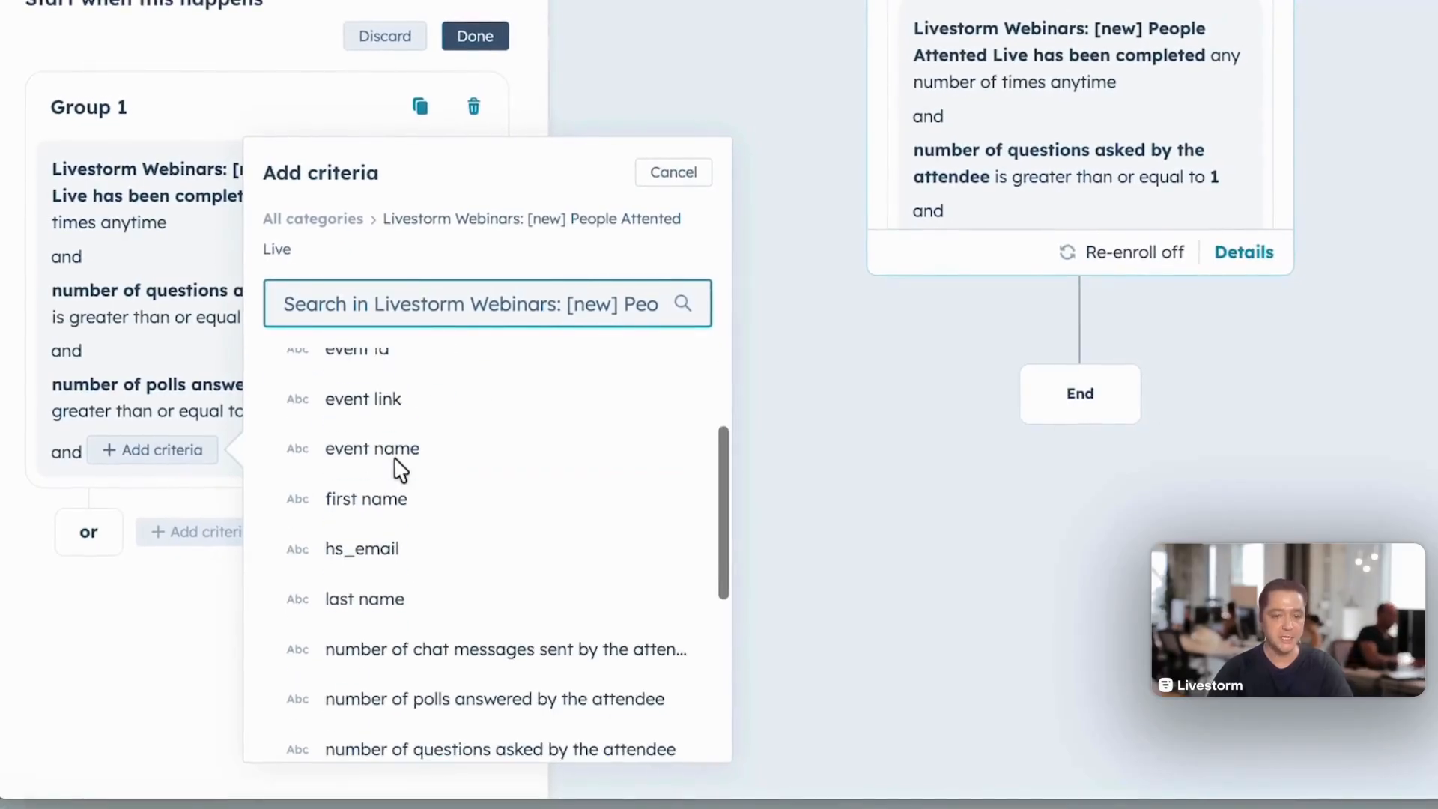
pyautogui.scroll(-3, 398, 471)
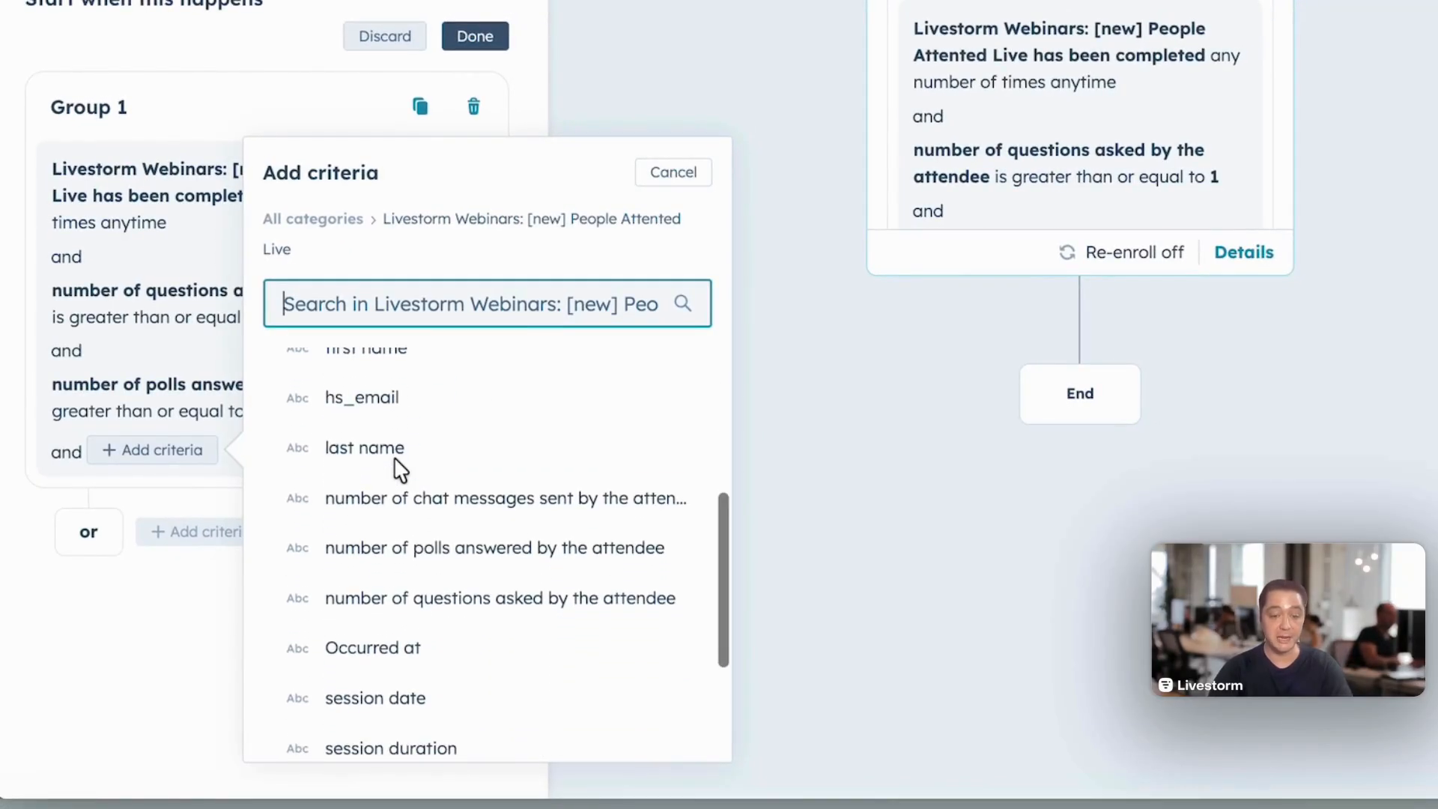
pyautogui.click(409, 487)
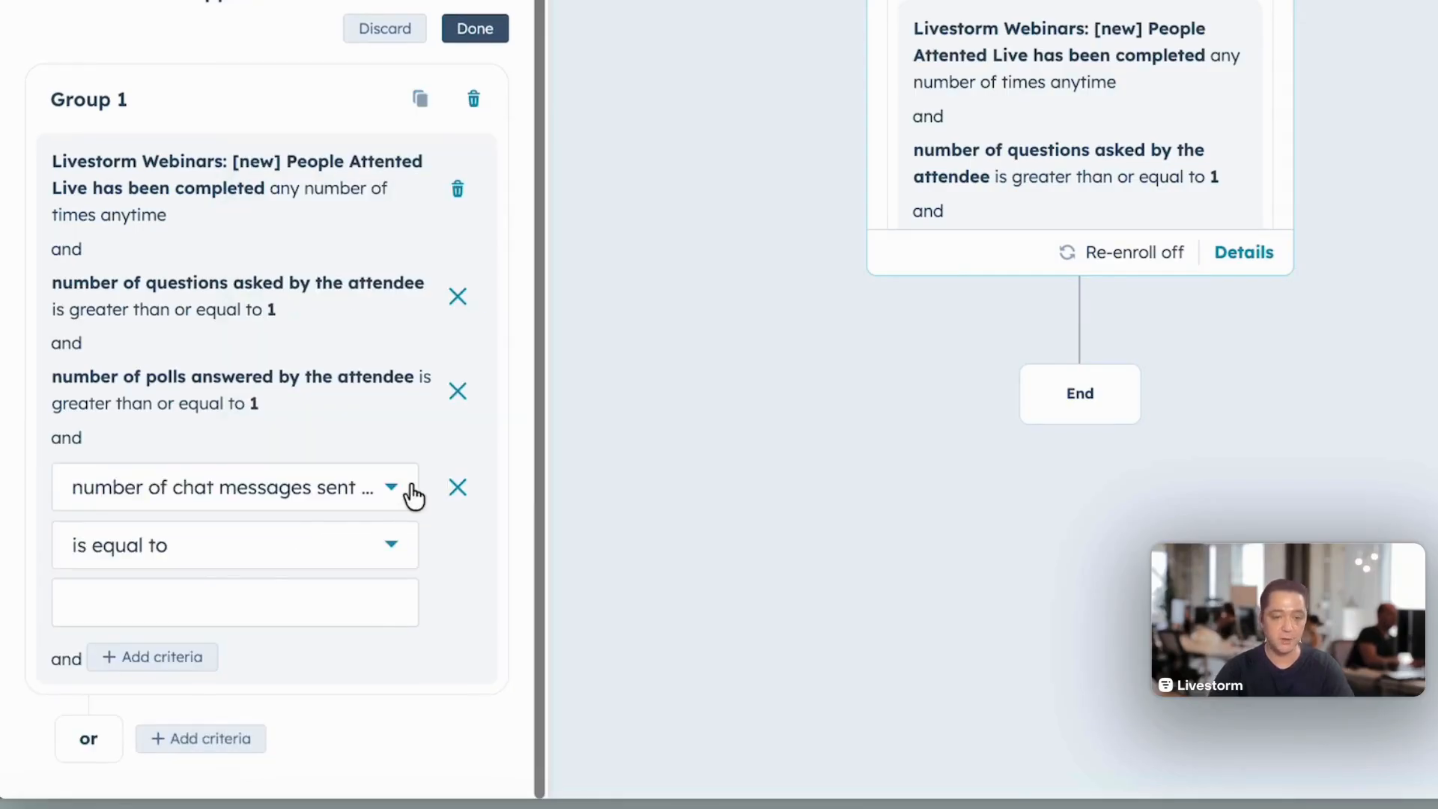
pyautogui.click(249, 560)
pyautogui.click(191, 449)
pyautogui.click(138, 604)
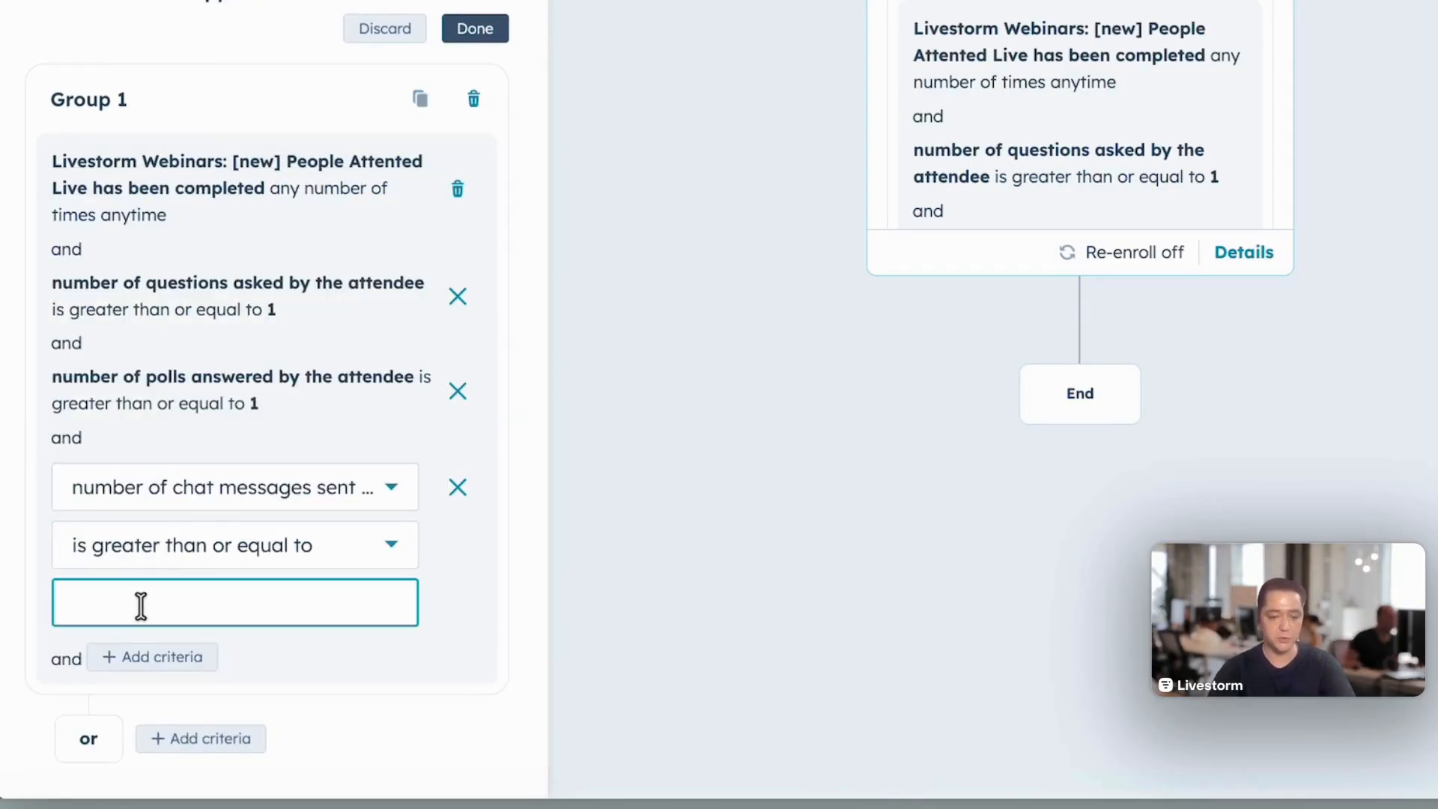
pyautogui.write('3')
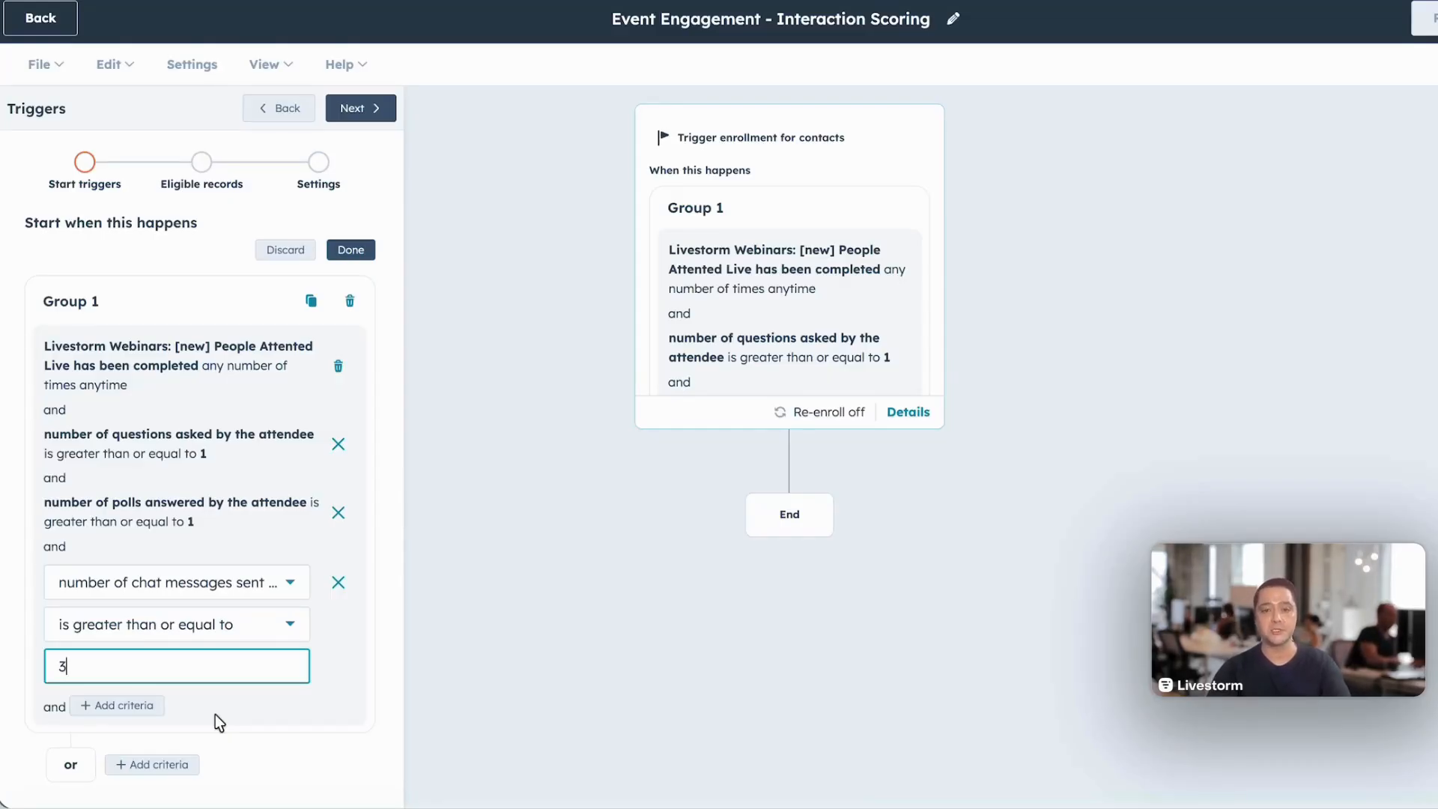
pyautogui.click(375, 416)
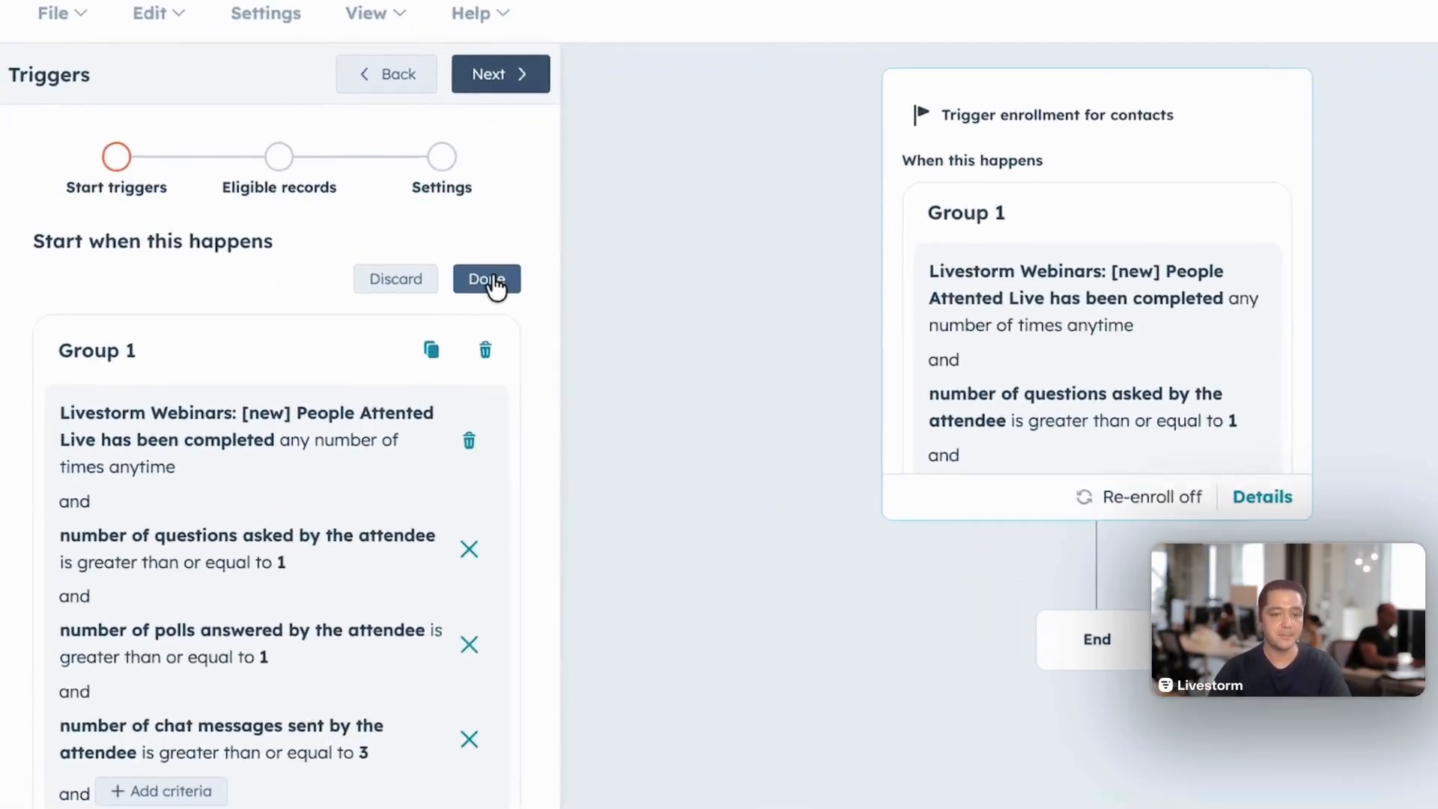
pyautogui.click(352, 256)
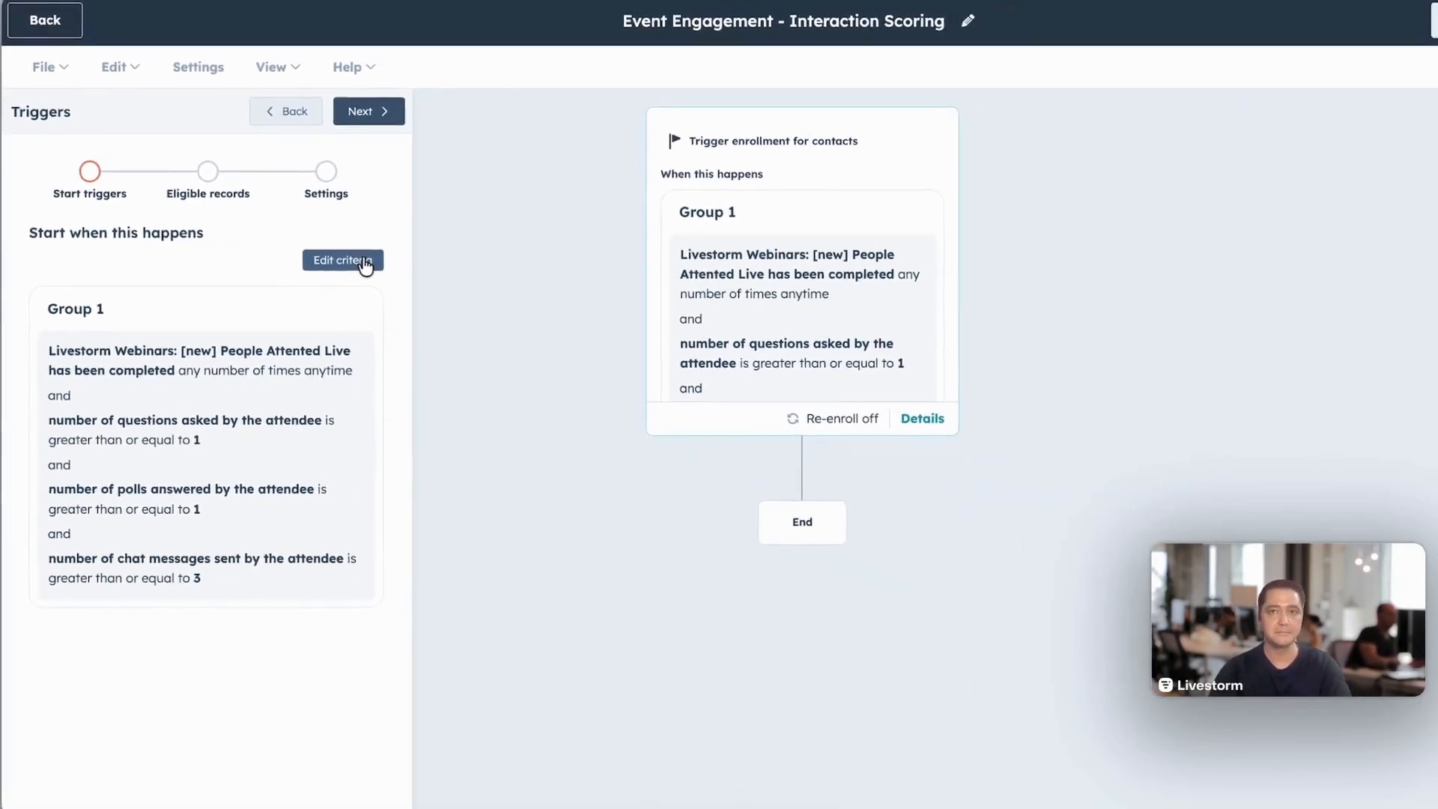
# - Continue without any eligible-record conditions and save the trigger with re-enrollment off
pyautogui.click(521, 70)
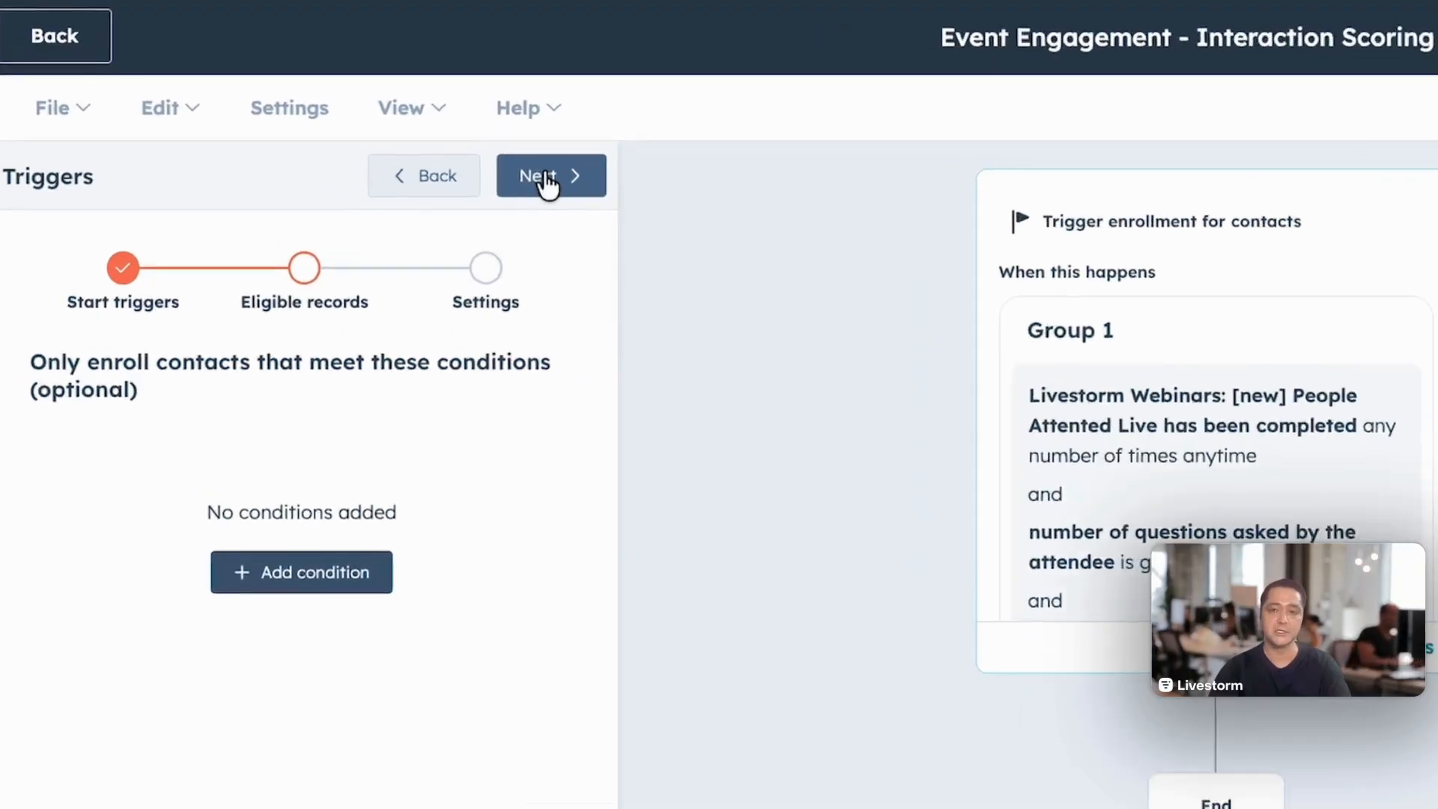
pyautogui.click(465, 150)
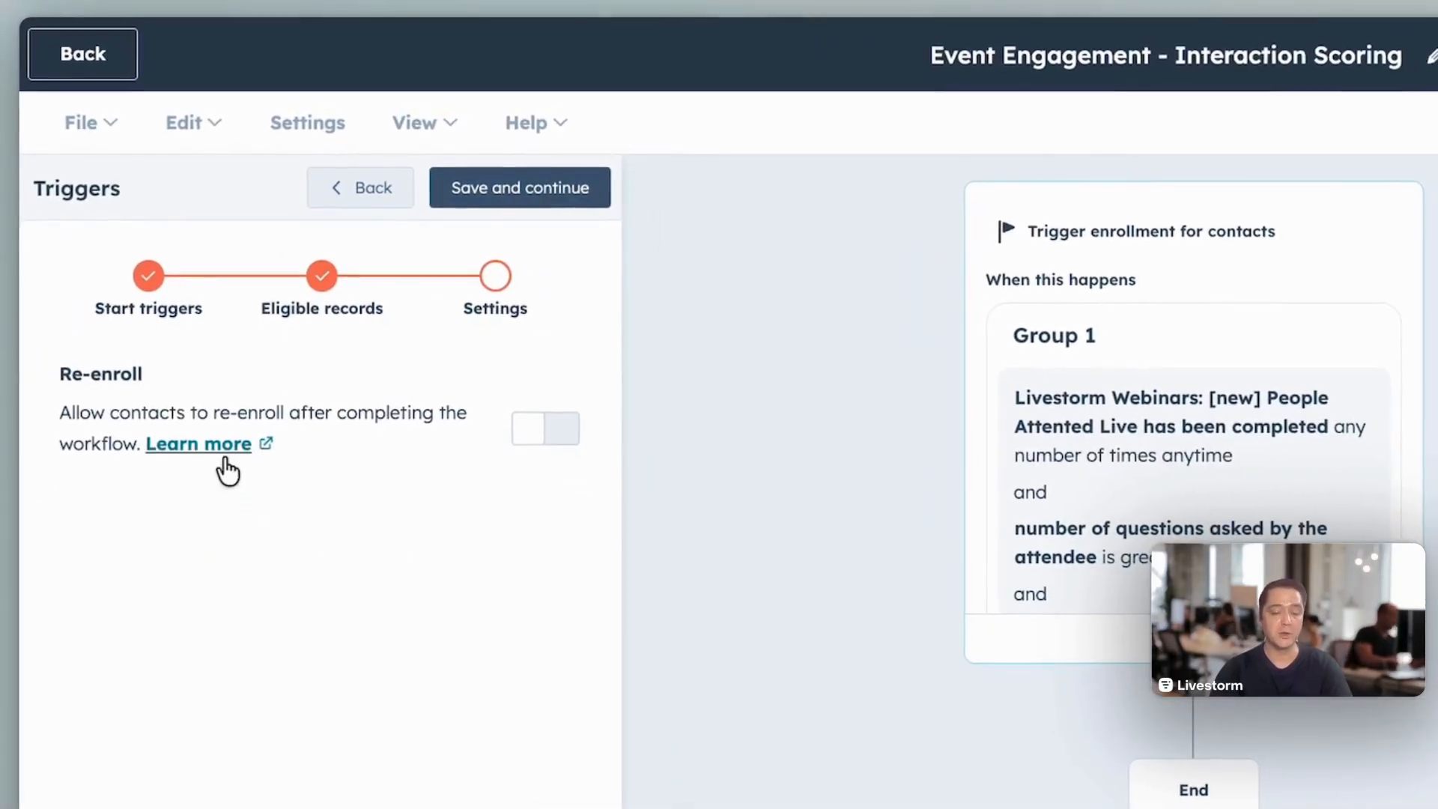
pyautogui.click(505, 192)
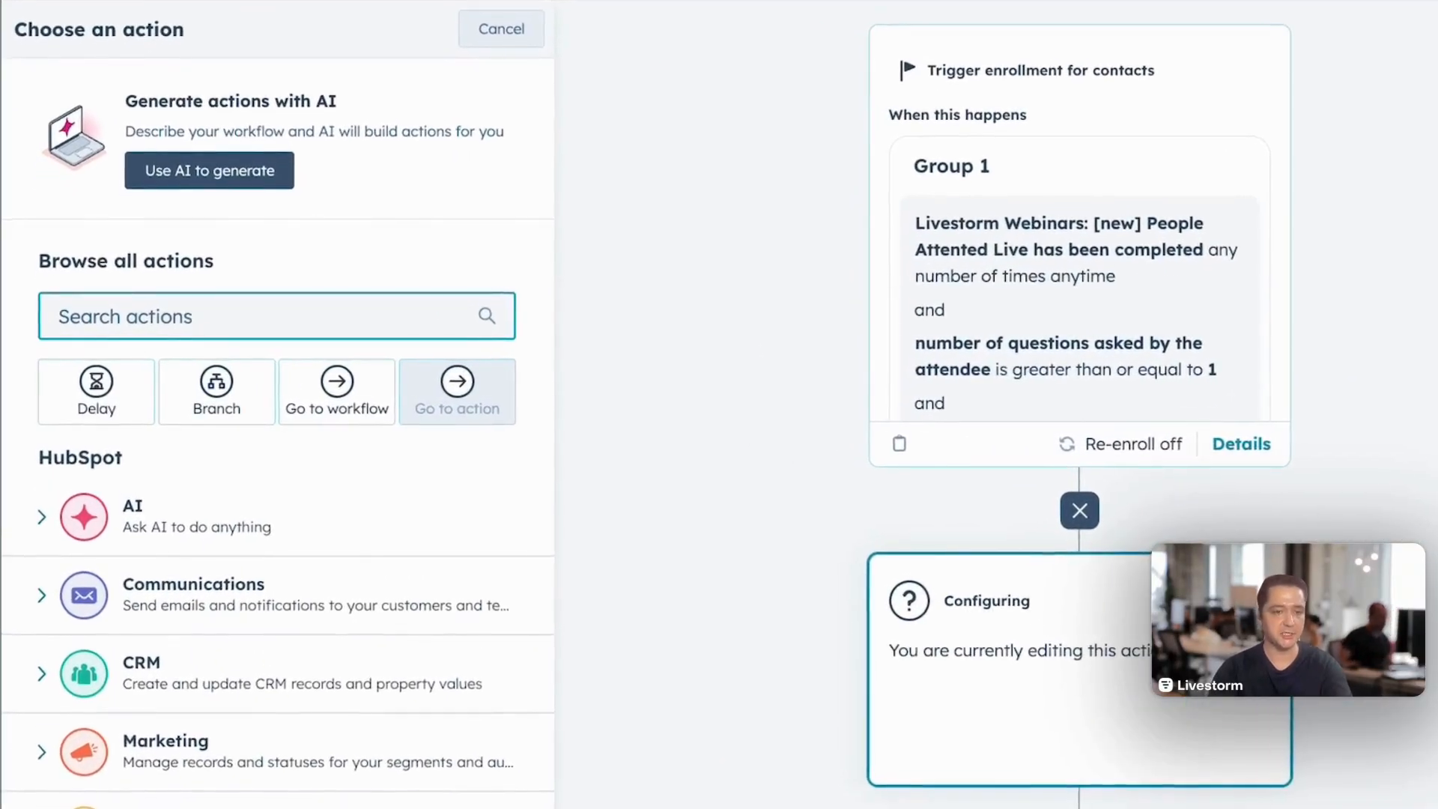
# - Add an Edit record action for the current contact with Livestorm Engagement Score as the property to edit
pyautogui.write('set')
pyautogui.scroll(-10, 159, 502)
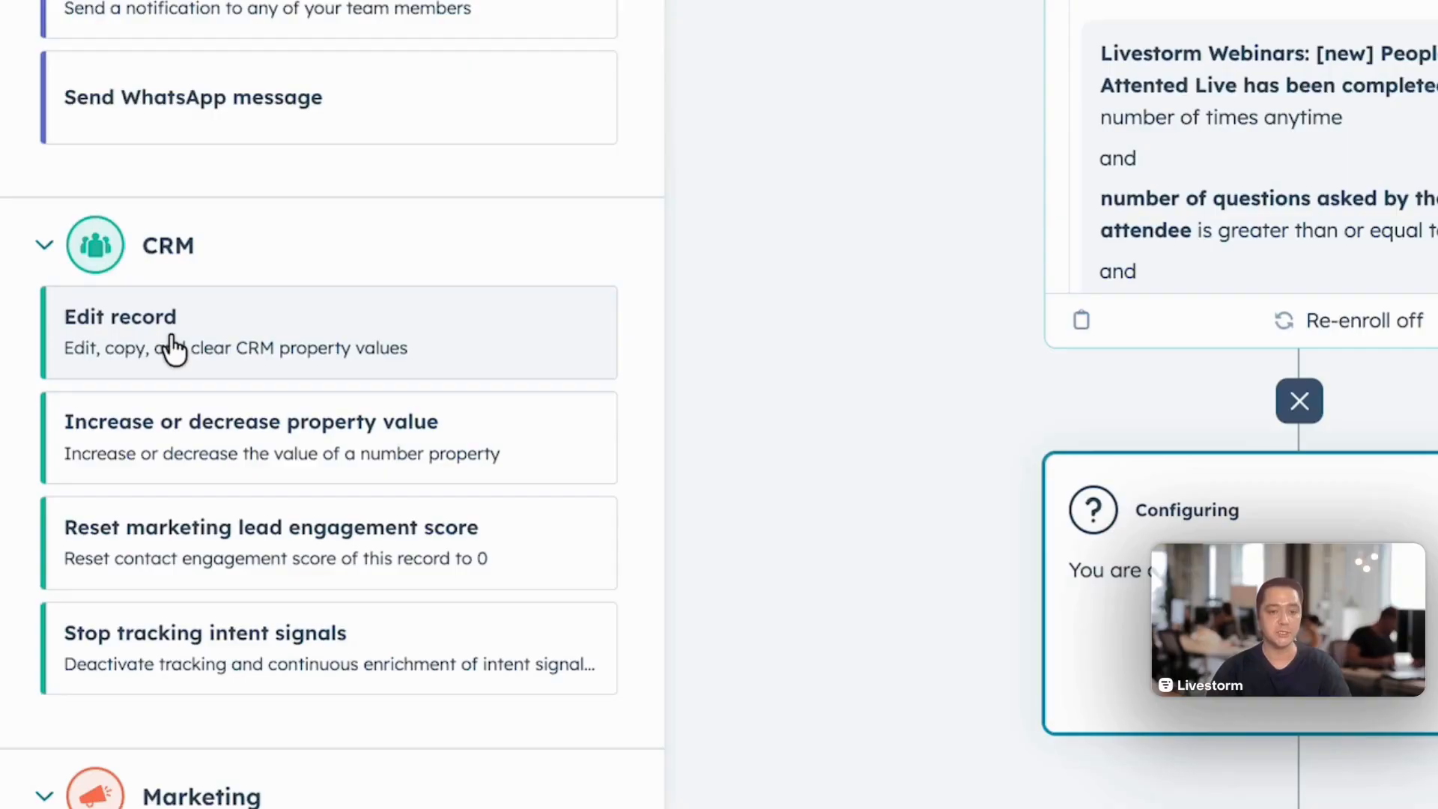
pyautogui.click(172, 348)
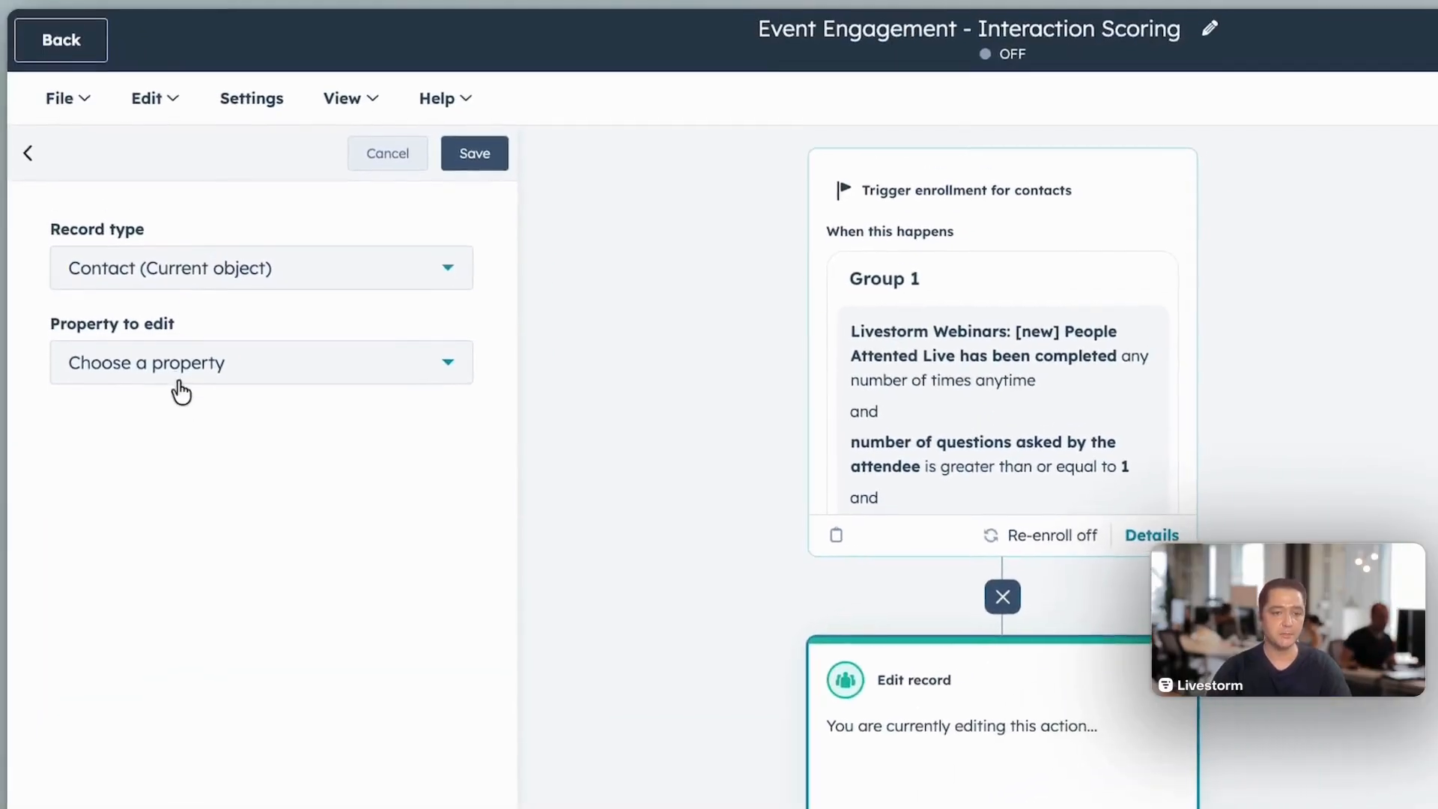
pyautogui.click(177, 385)
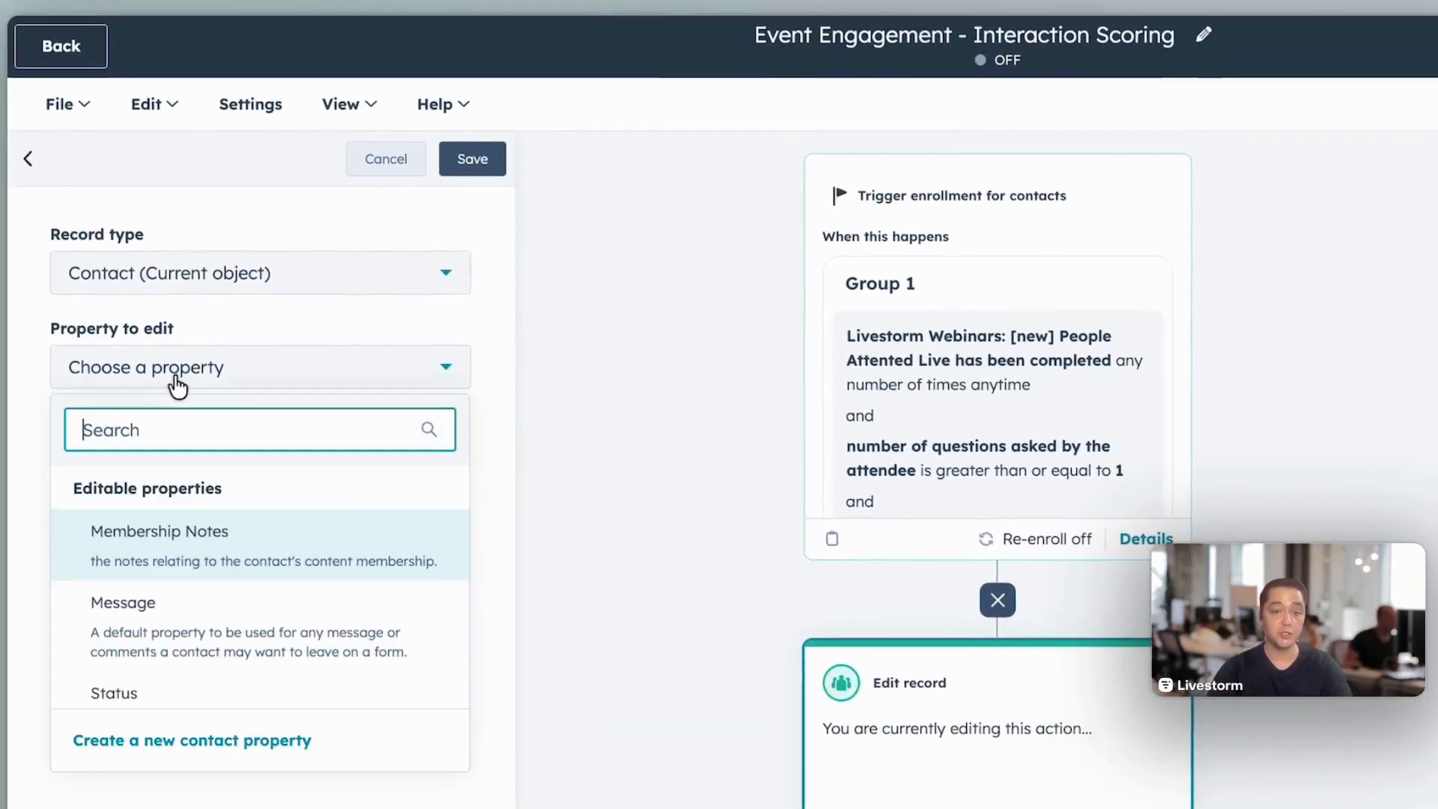
pyautogui.write('En')
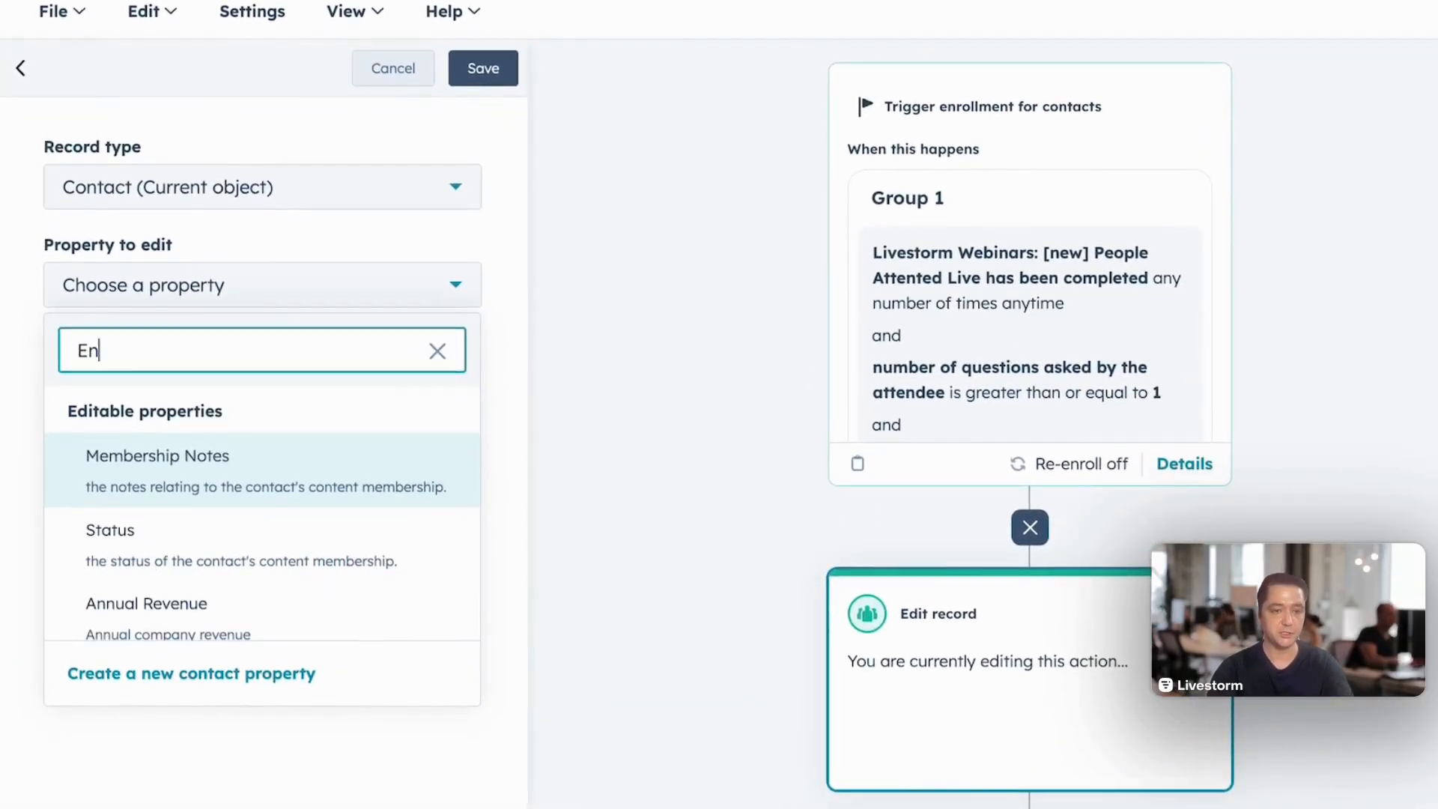
pyautogui.write('gage')
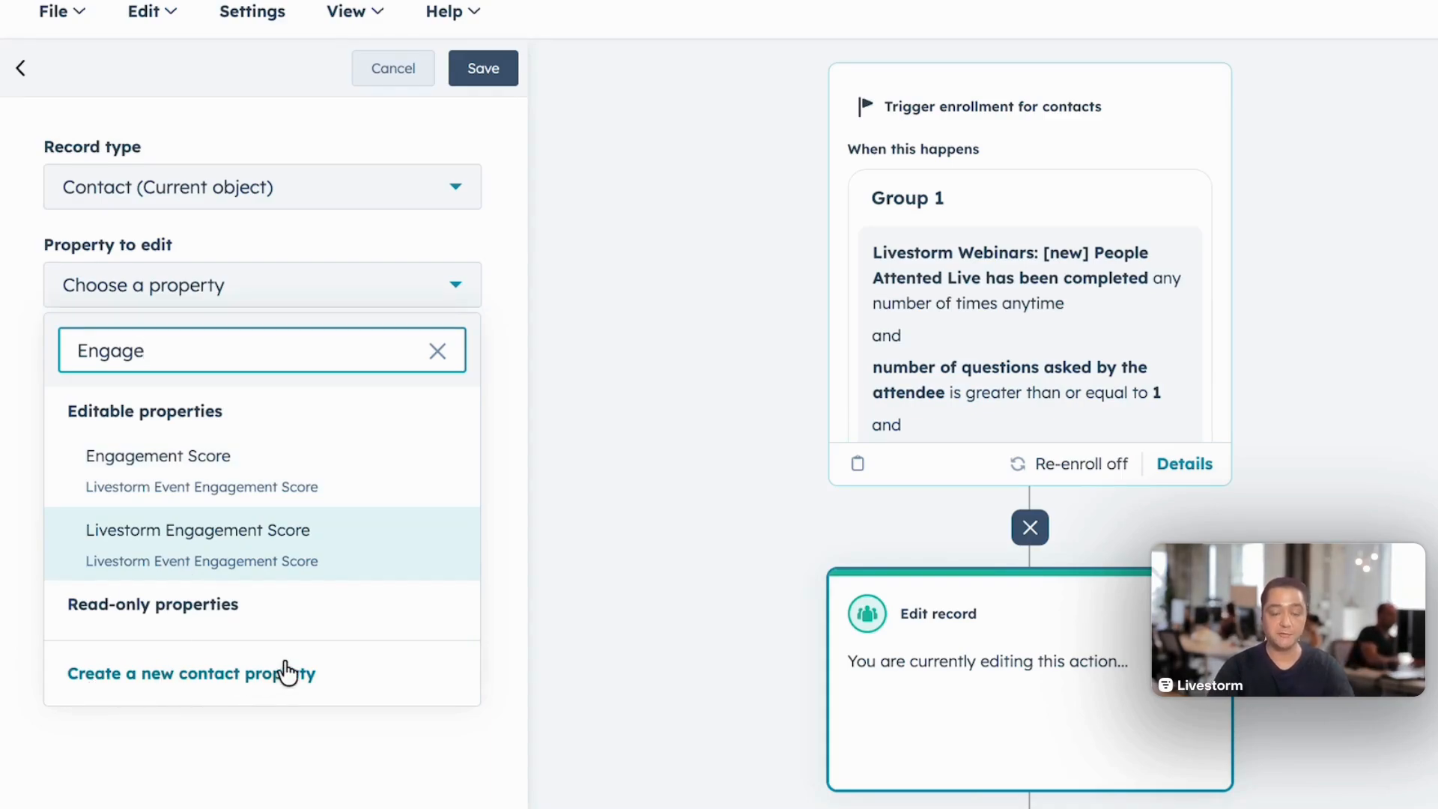
pyautogui.click(245, 569)
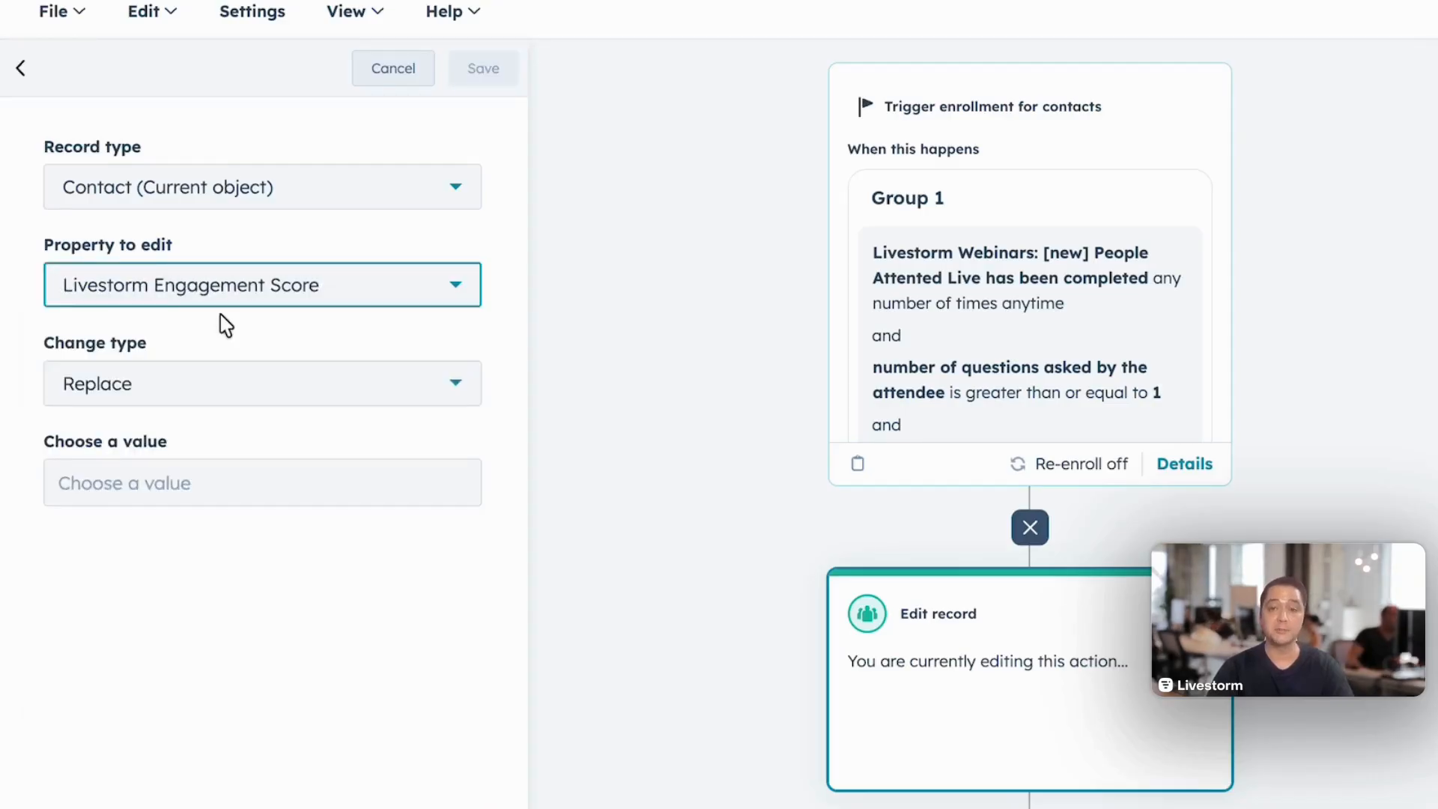
# - Set the action to replace the property's existing value with 50, and save the action
pyautogui.click(176, 396)
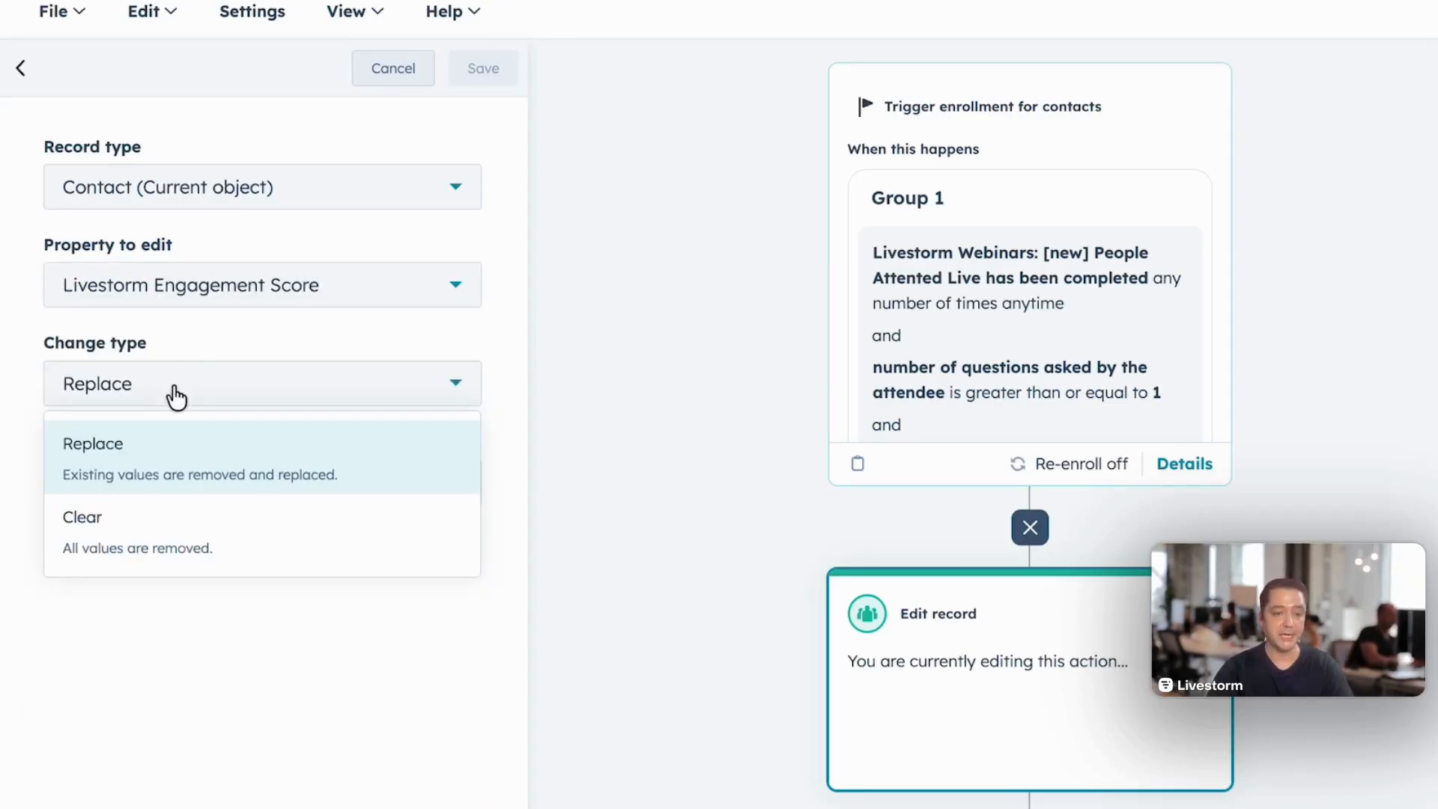
pyautogui.click(128, 476)
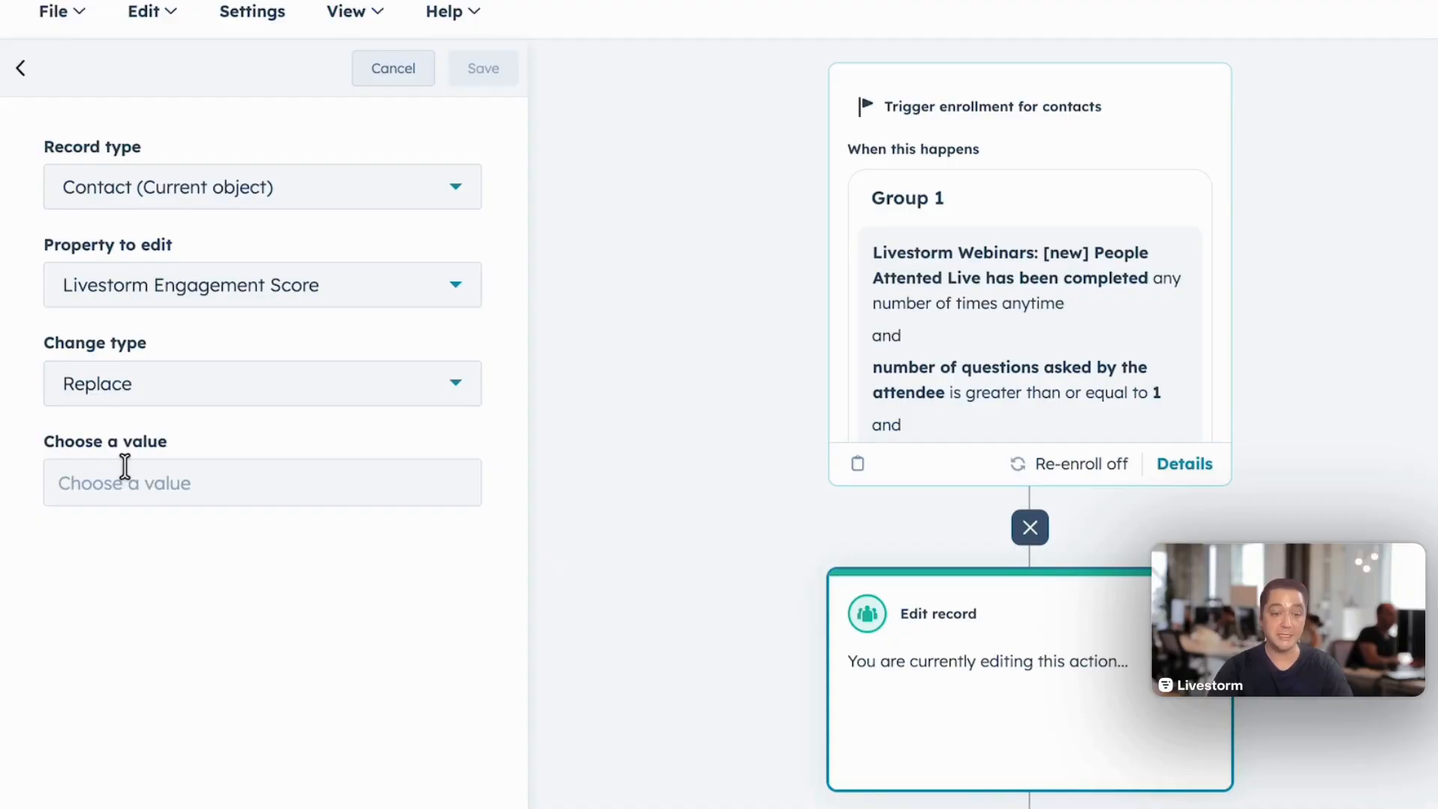
pyautogui.click(128, 479)
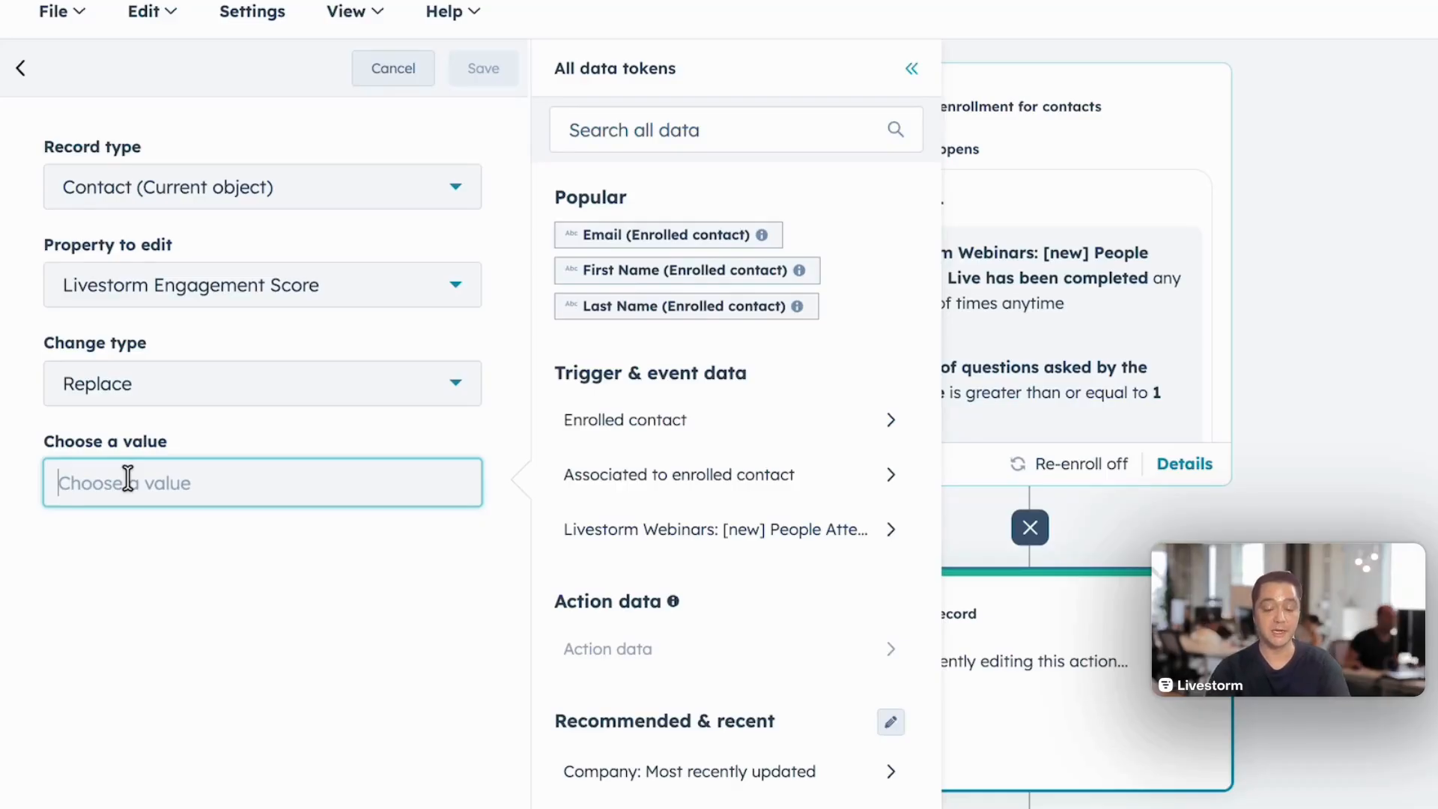
pyautogui.write('50')
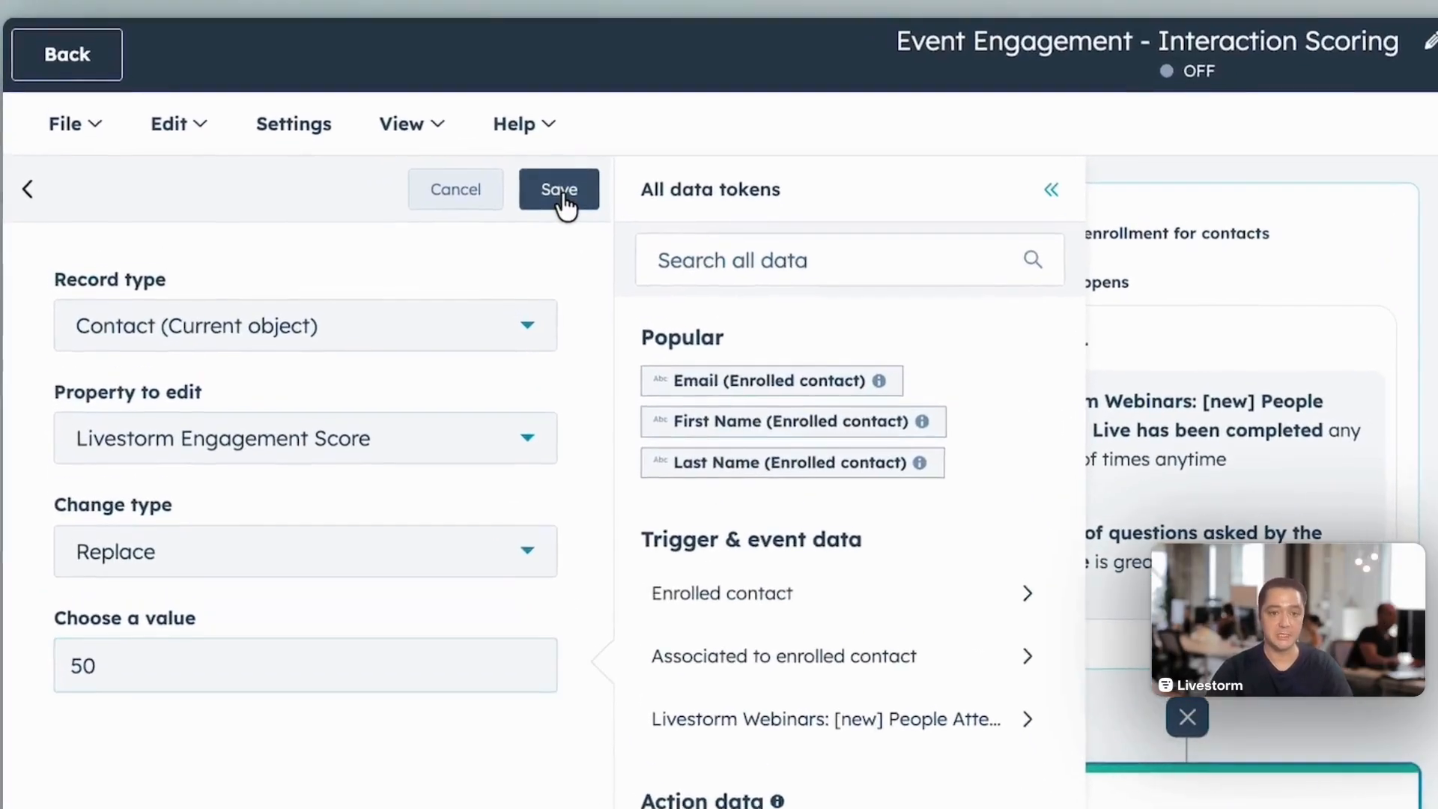
pyautogui.click(483, 68)
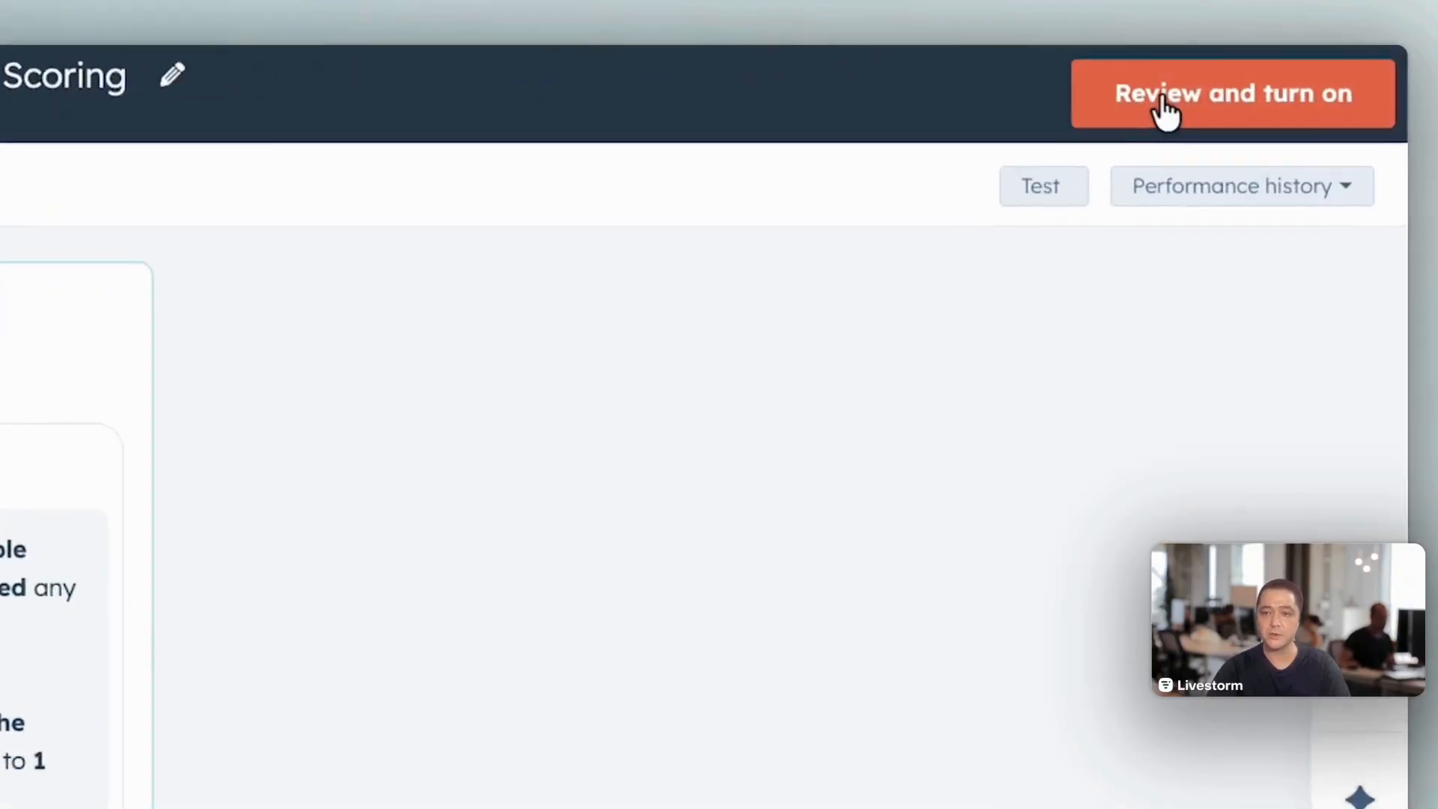
# - Start reviewing the workflow and save the first four listed existing contacts for enrollment
pyautogui.click(1165, 111)
pyautogui.scroll(-4, 1078, 289)
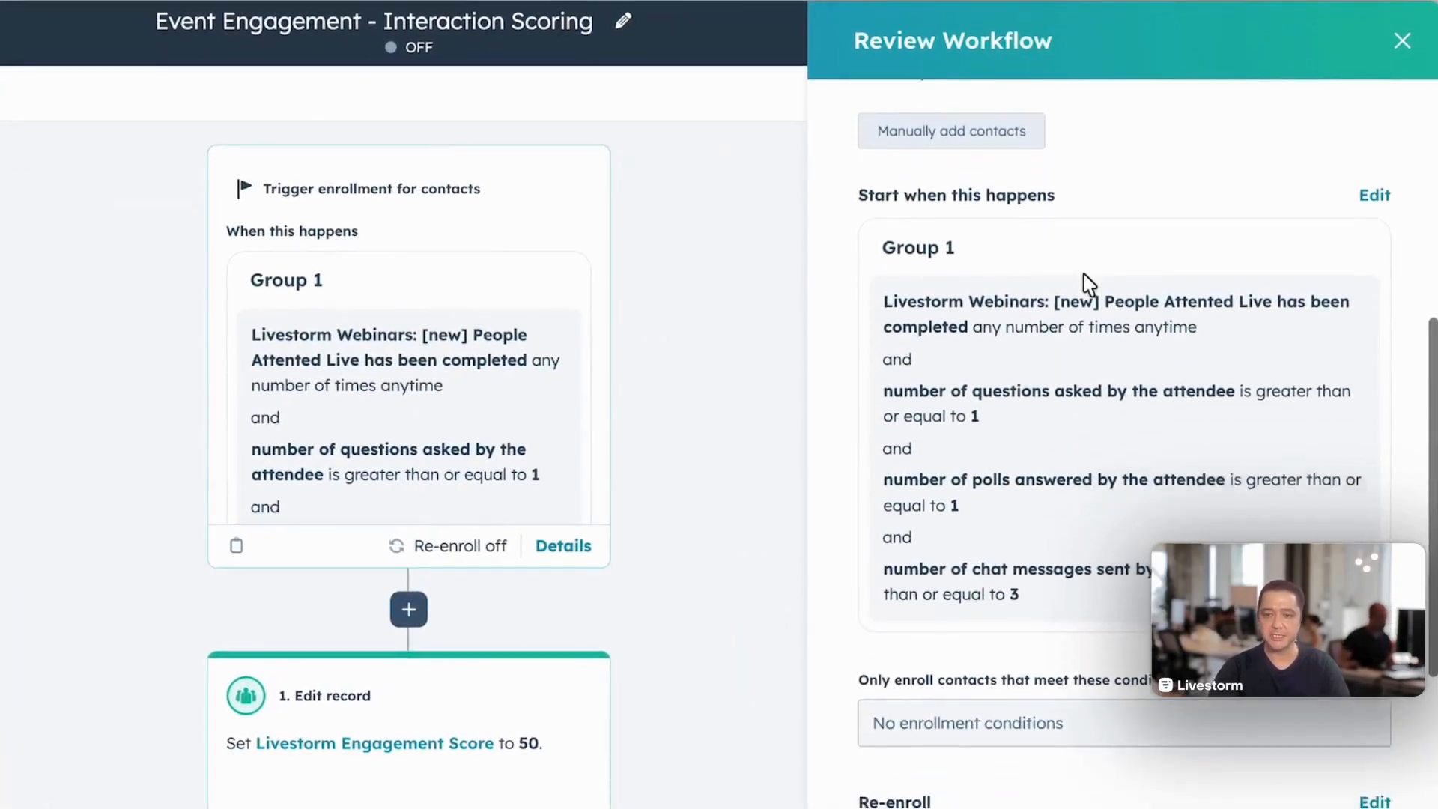
pyautogui.scroll(-5, 1087, 283)
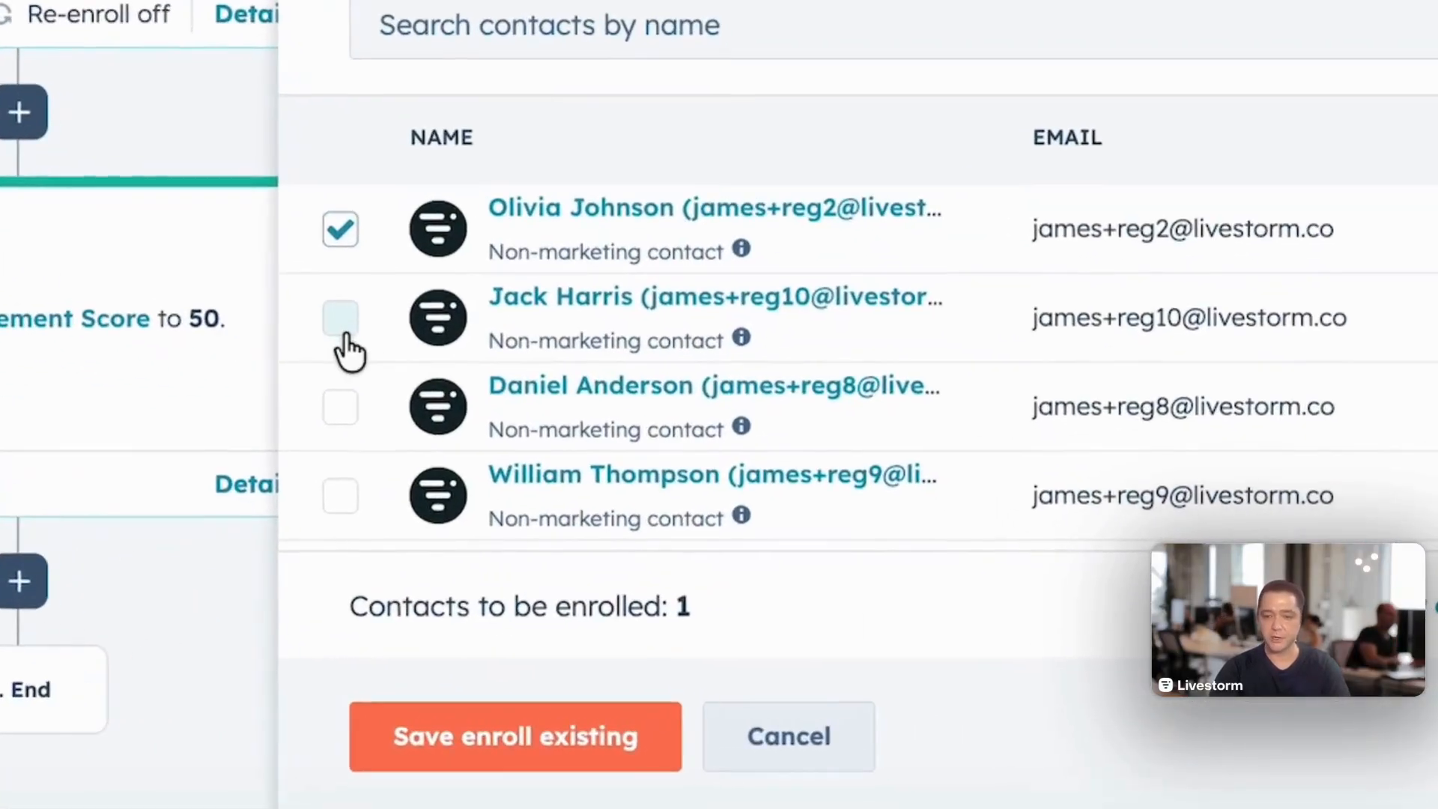
pyautogui.click(342, 329)
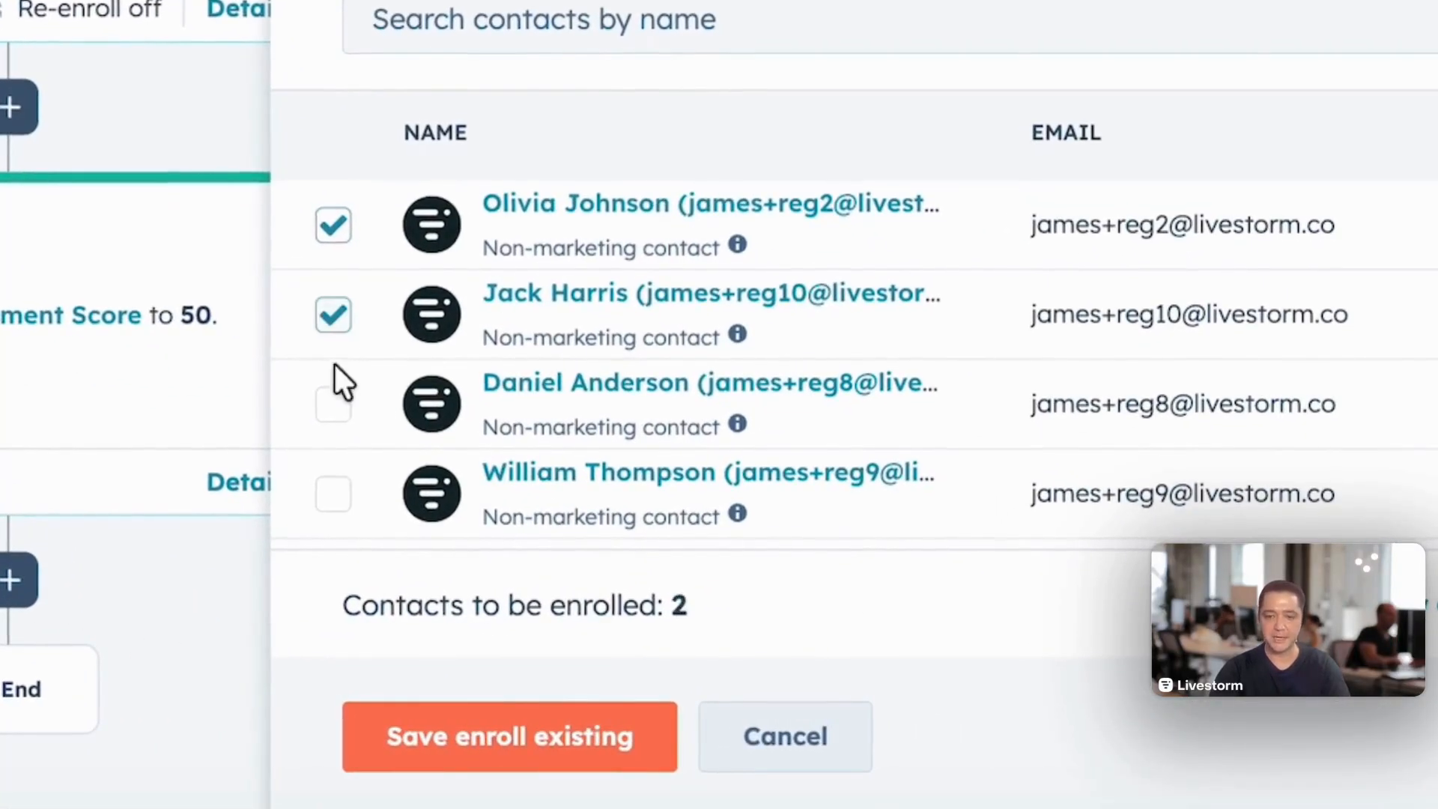
pyautogui.click(340, 410)
pyautogui.click(330, 507)
pyautogui.scroll(-3, 658, 270)
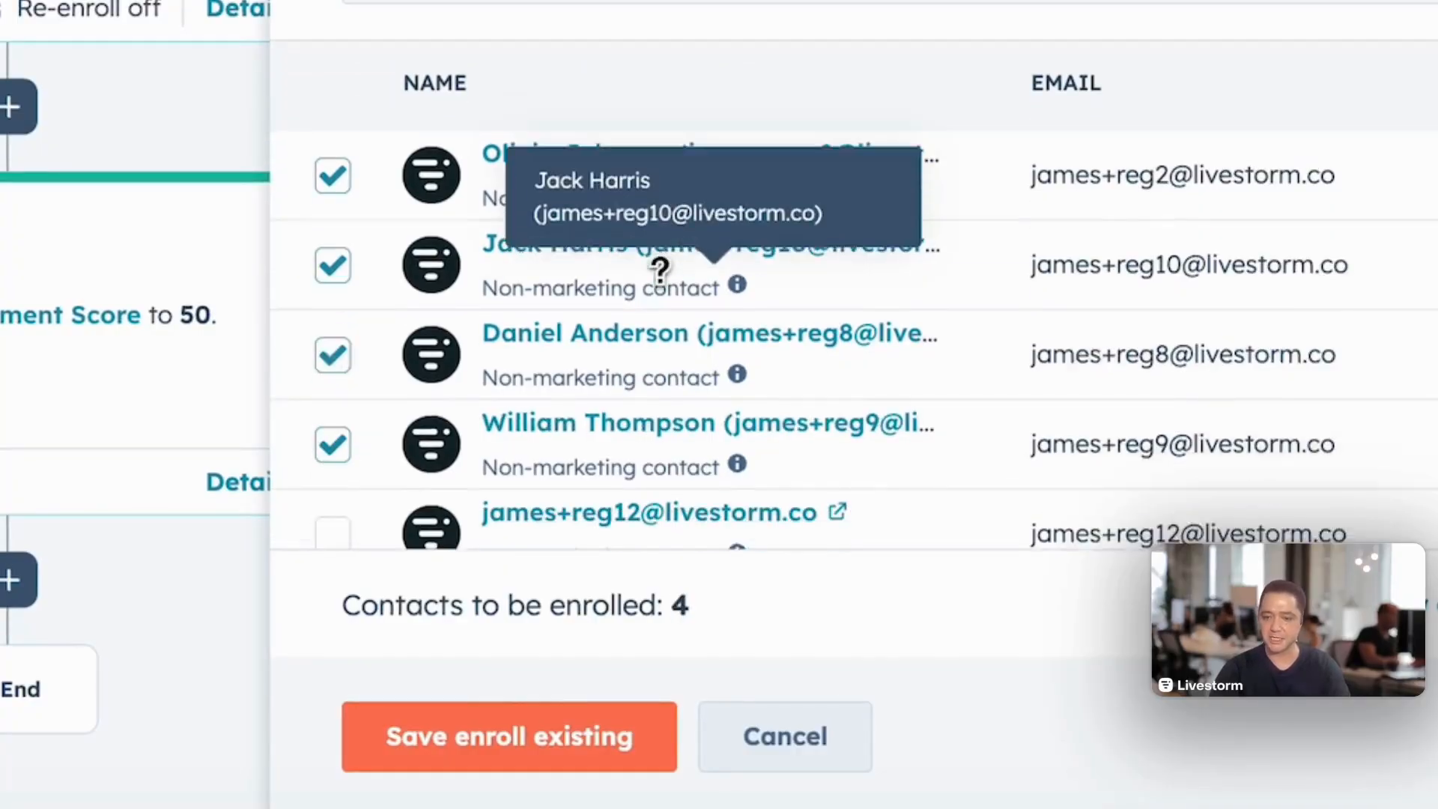
pyautogui.click(550, 745)
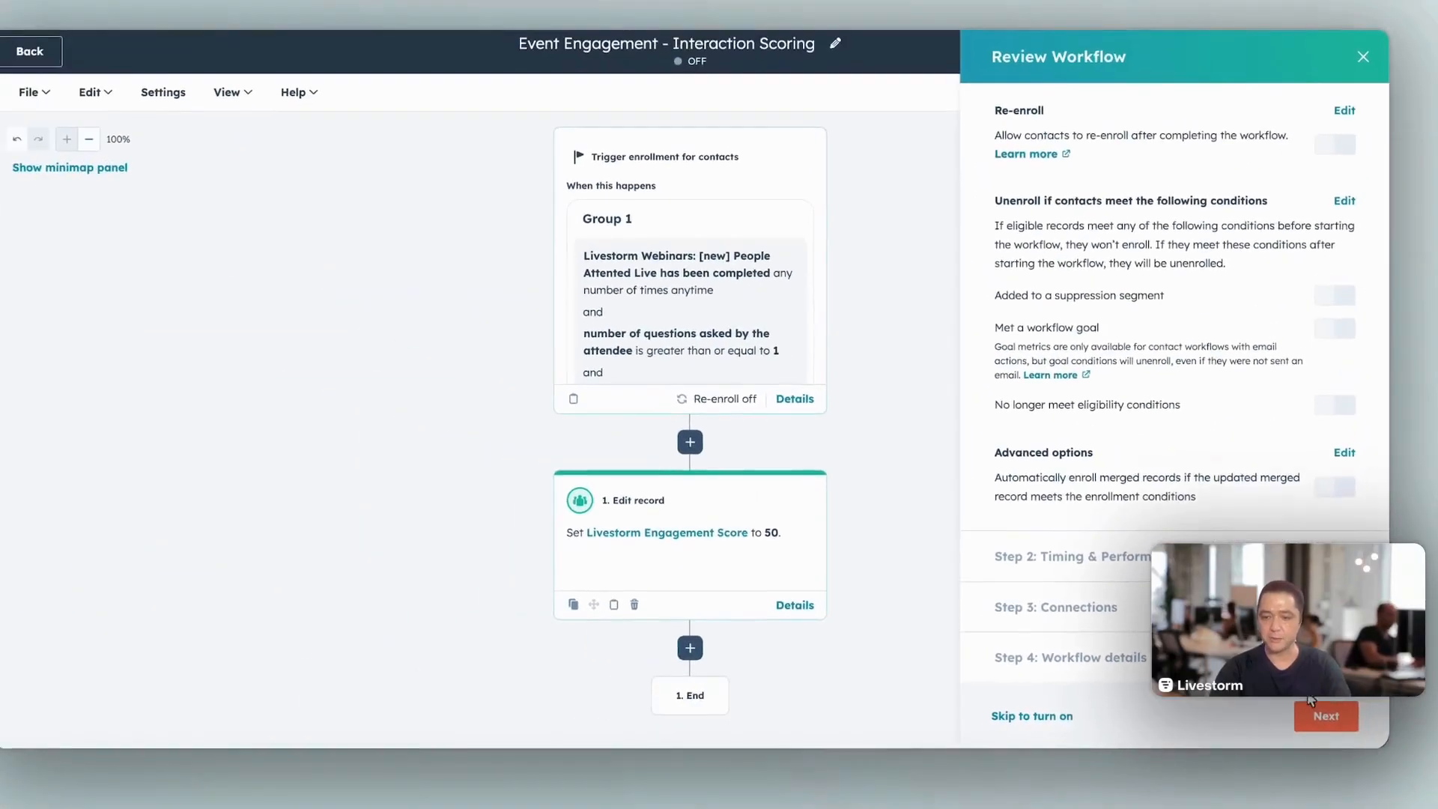
# - Advance through the remaining review stages without changing their settings and turn on the workflow
pyautogui.click(1319, 717)
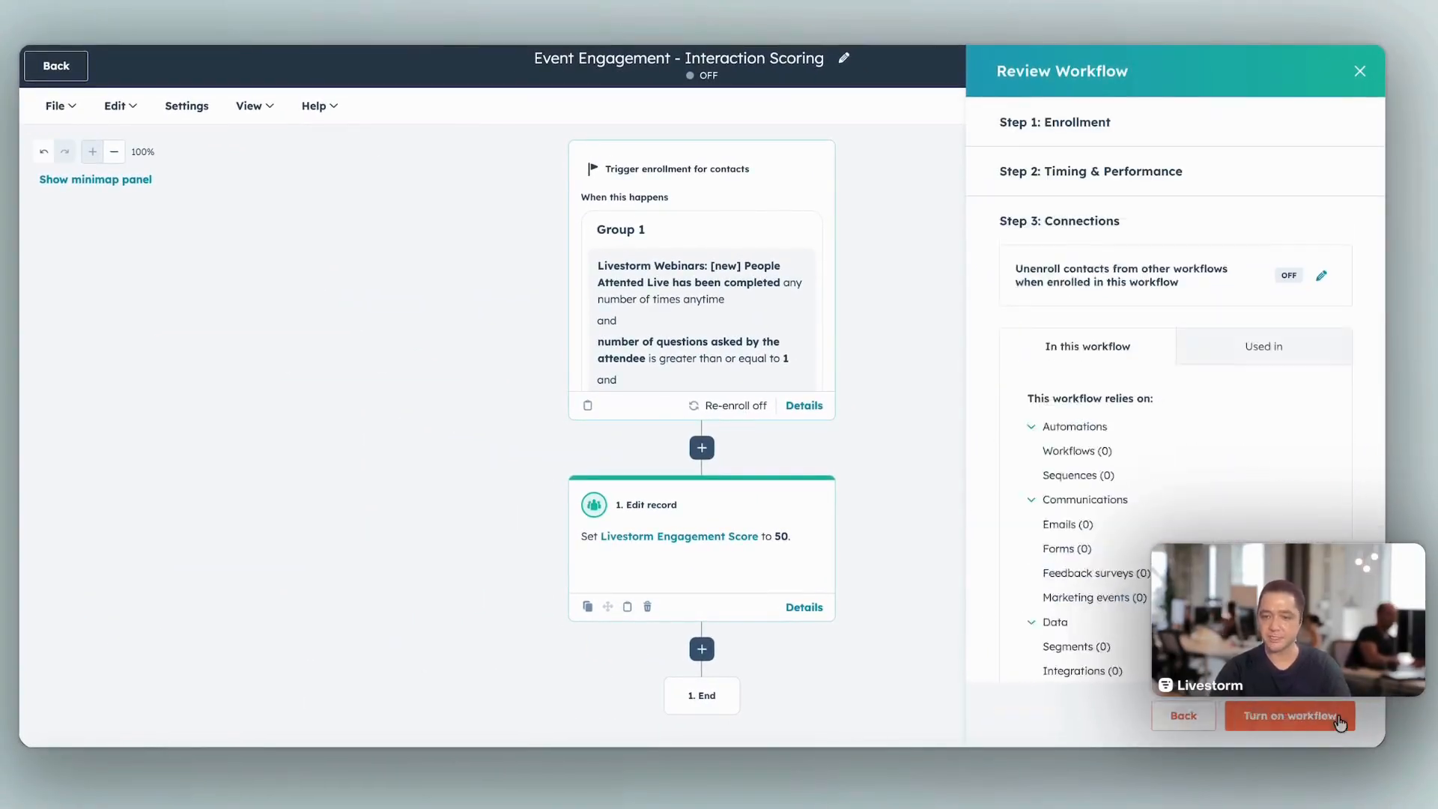
pyautogui.click(1318, 717)
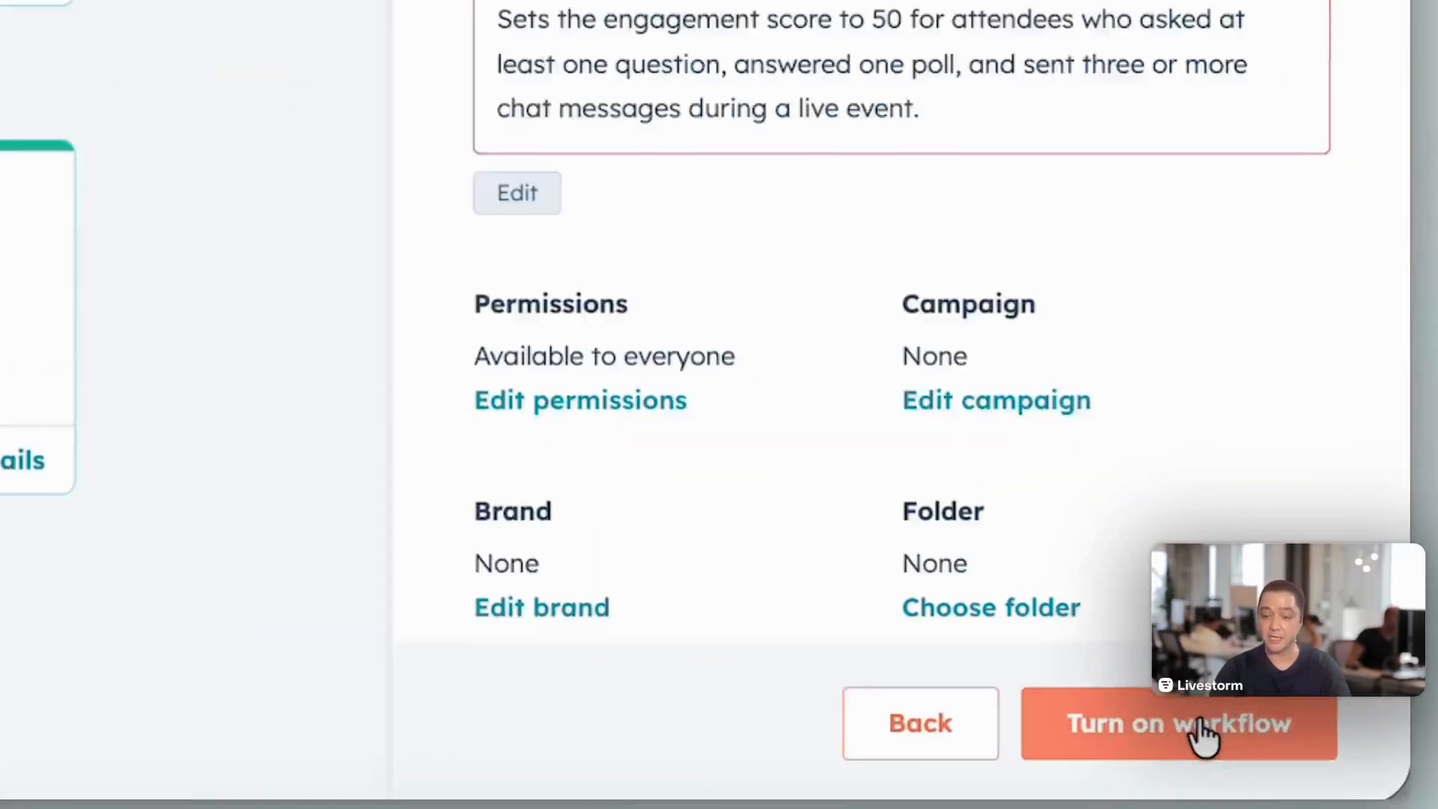
pyautogui.click(1249, 802)
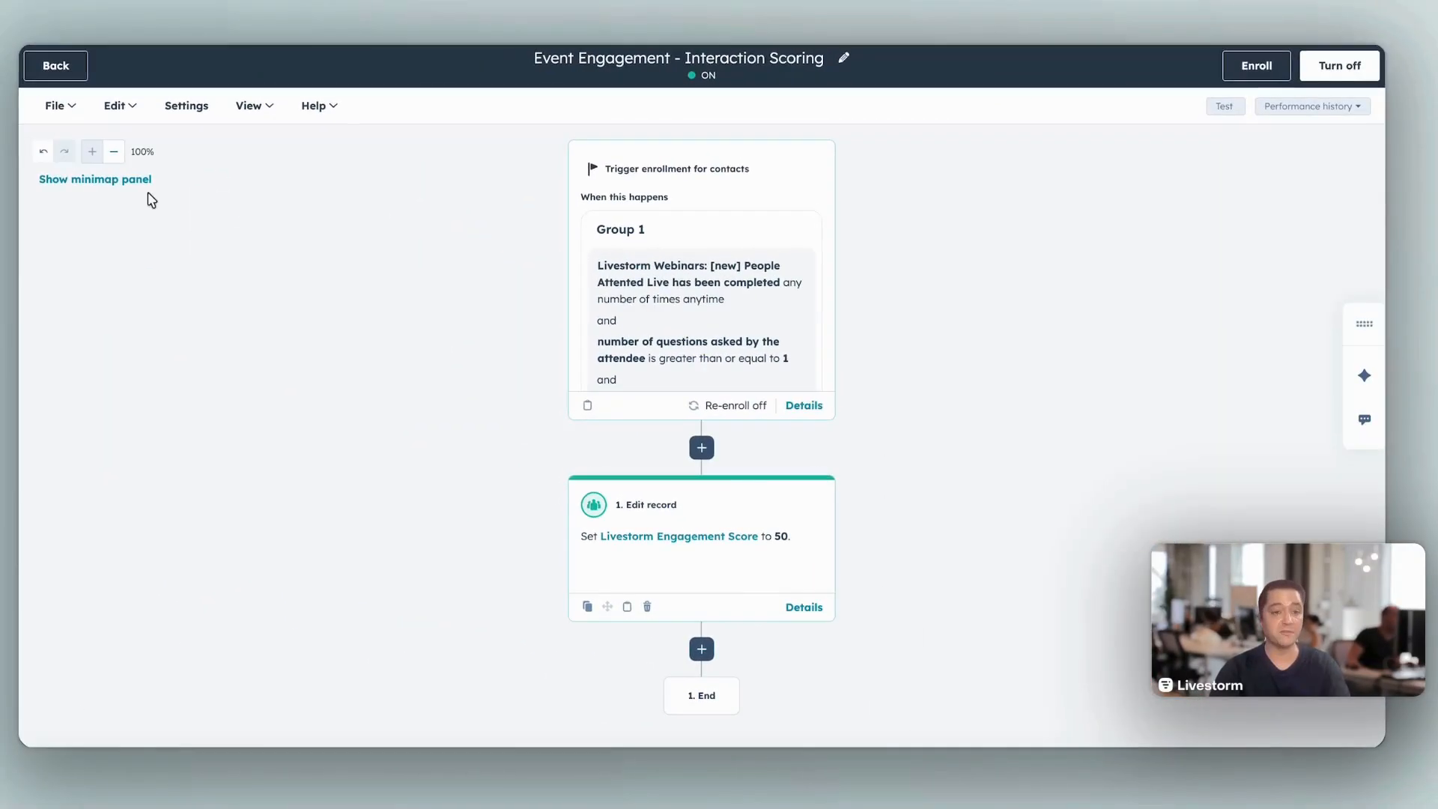
# - Return to the list of all workflows and check the on/off status of the event workflows
pyautogui.click(65, 72)
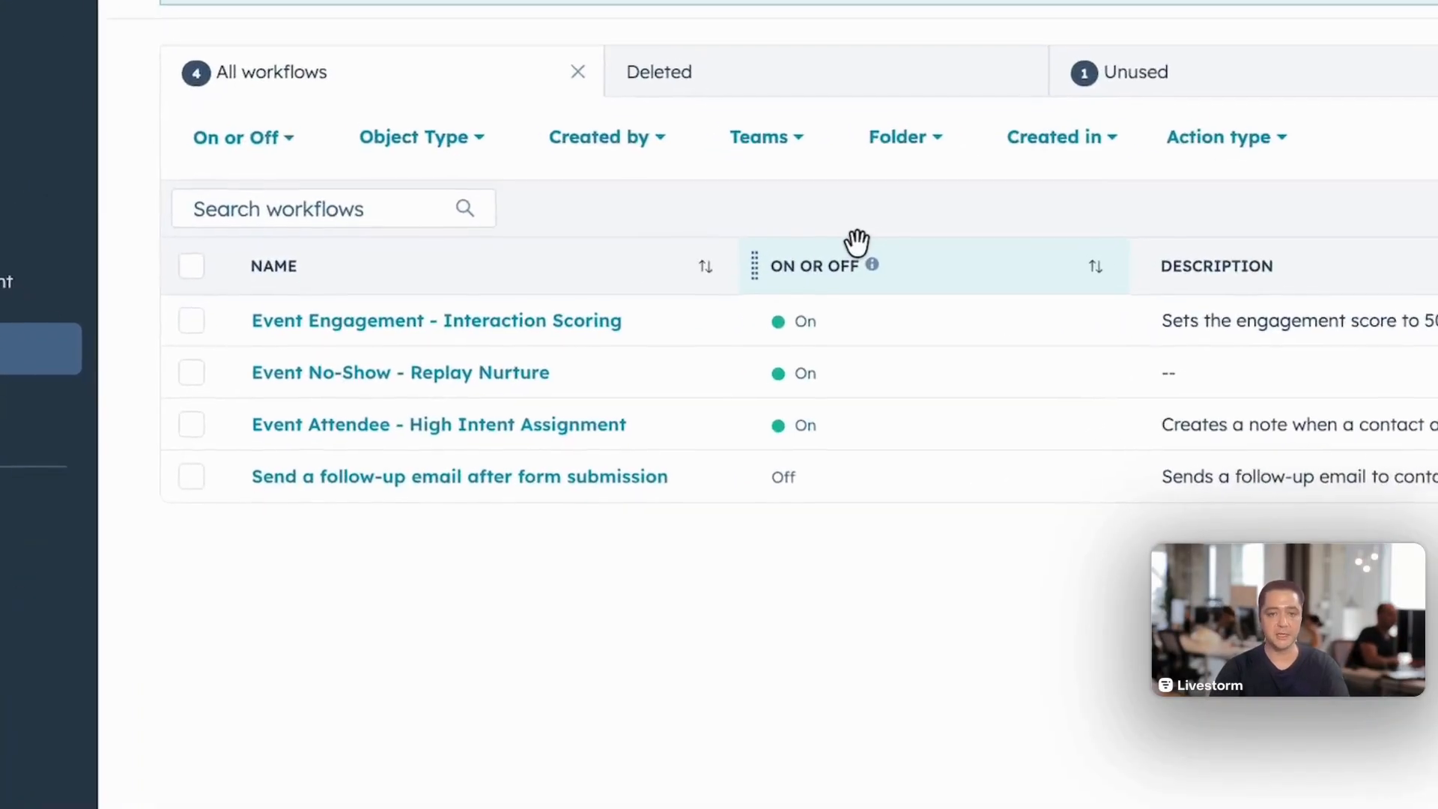
pyautogui.moveTo(610, 386)
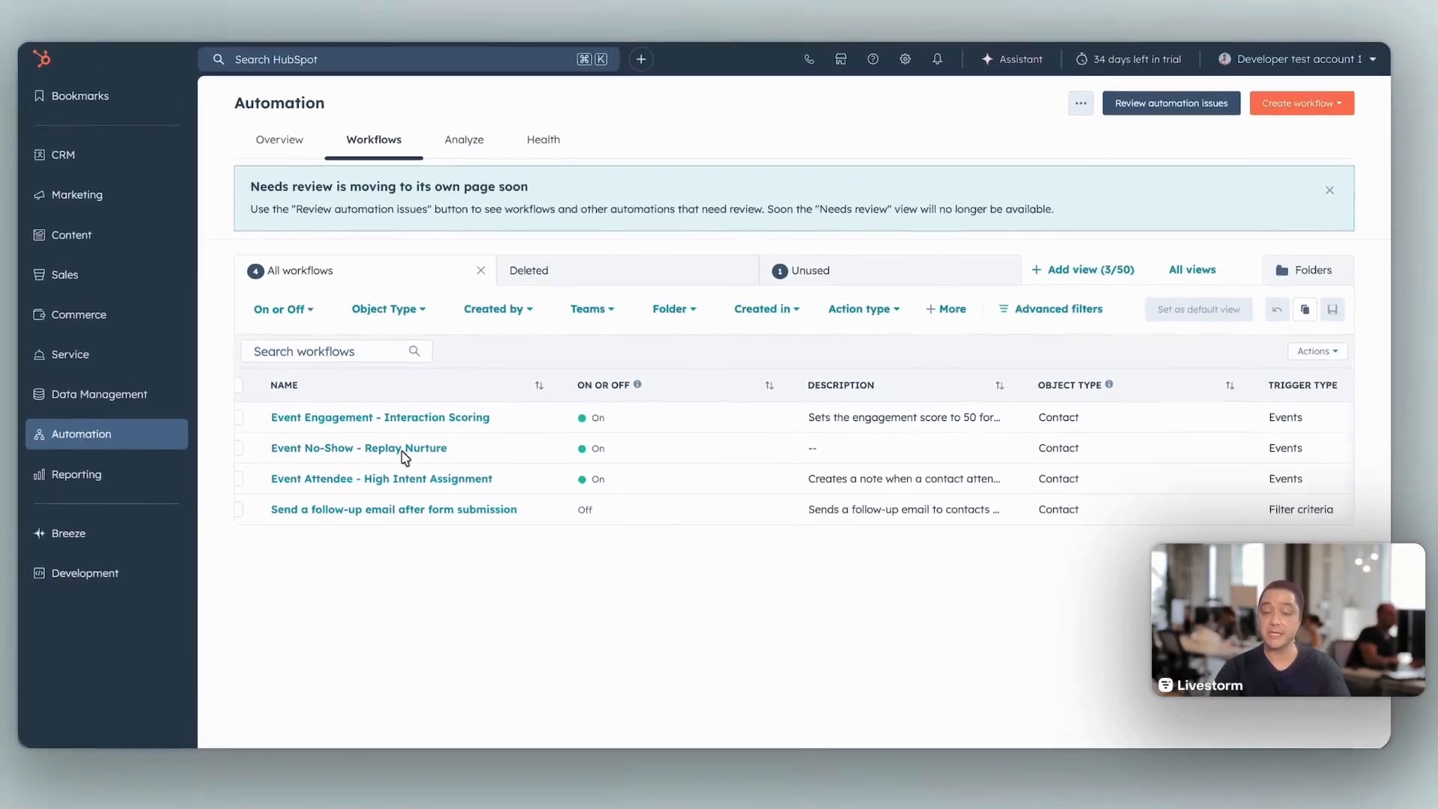
pyautogui.hscroll(5, 404, 456)
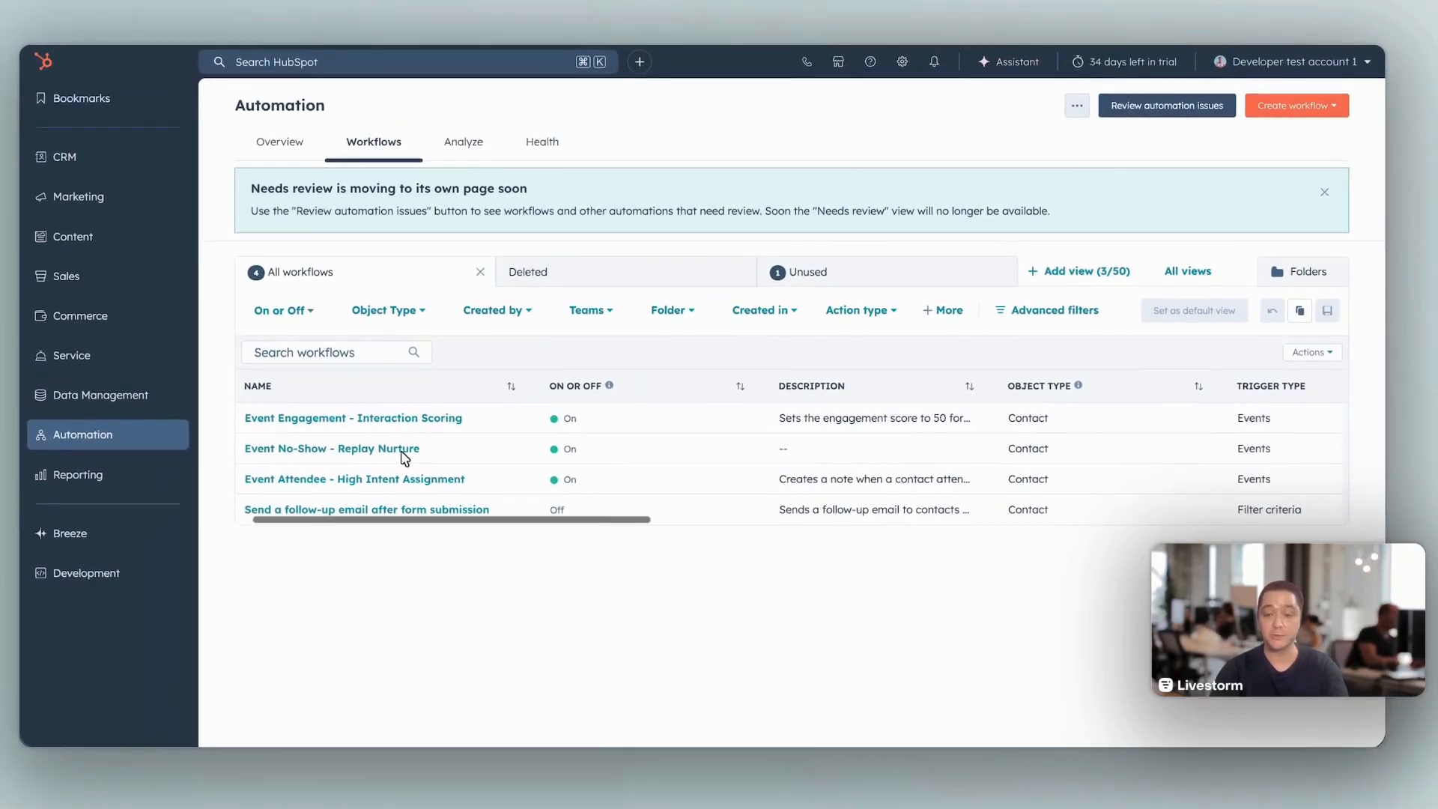
pyautogui.hscroll(3, 402, 453)
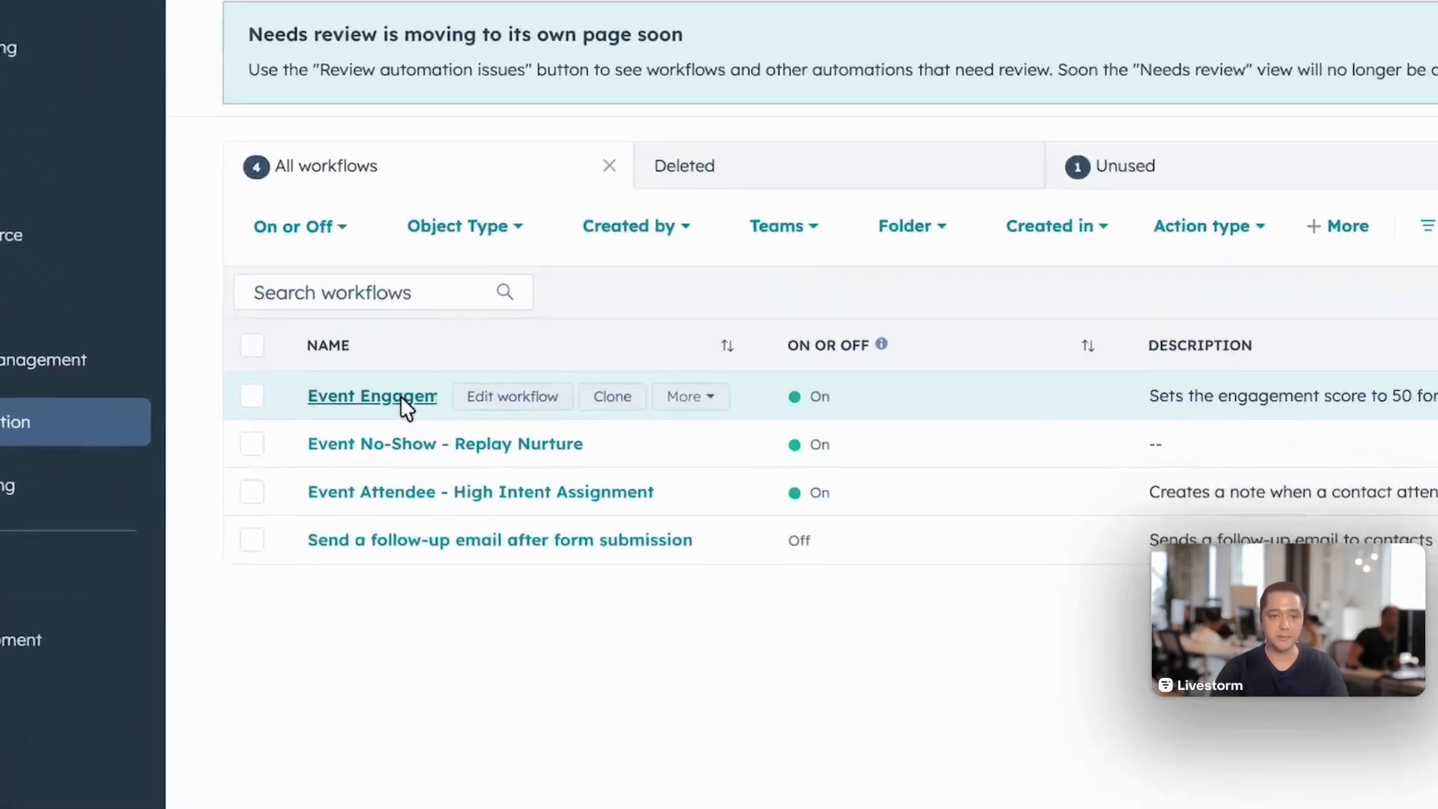
# - Open the Event Engagement - Interaction Scoring workflow and view its enrollment history
pyautogui.click(404, 404)
pyautogui.click(250, 101)
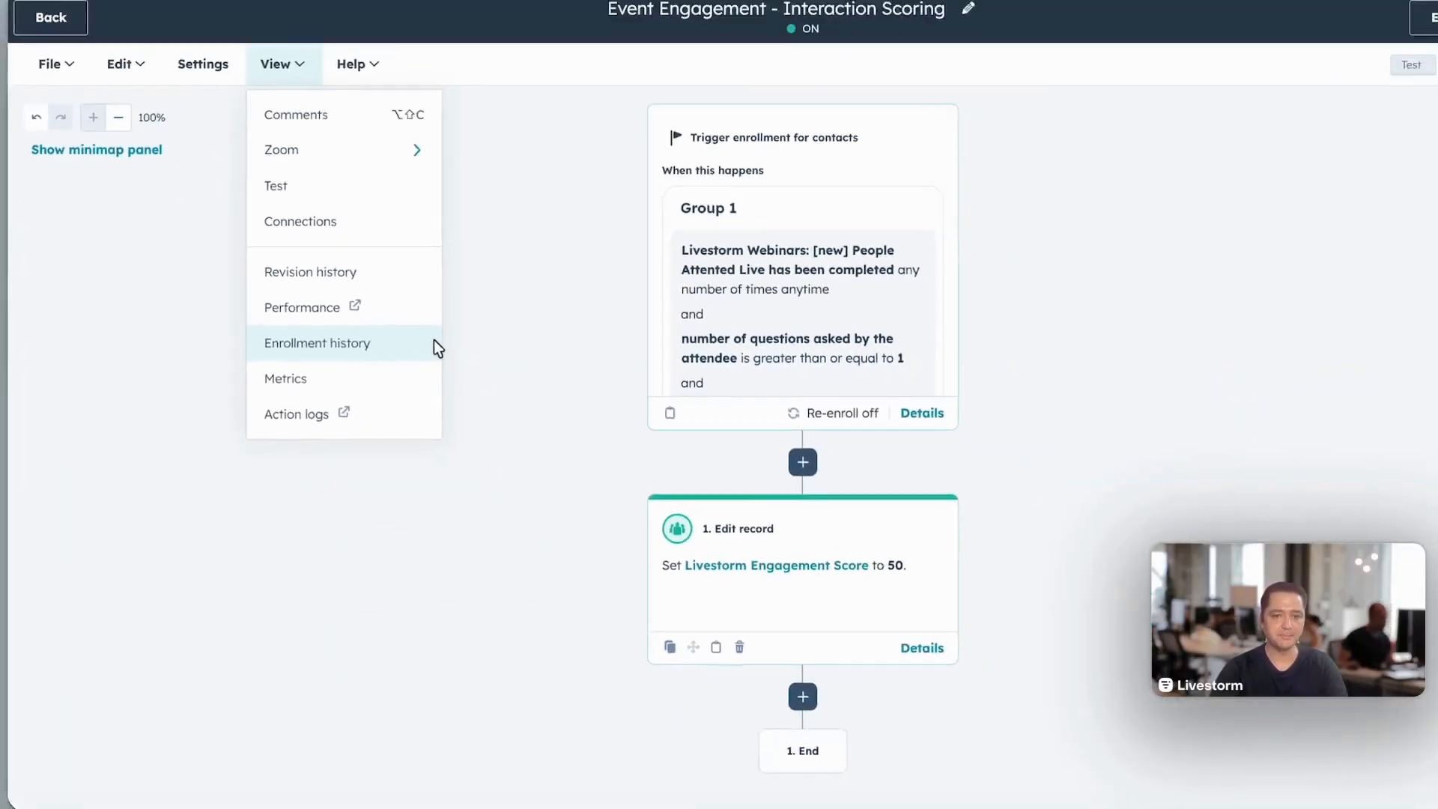
pyautogui.click(434, 341)
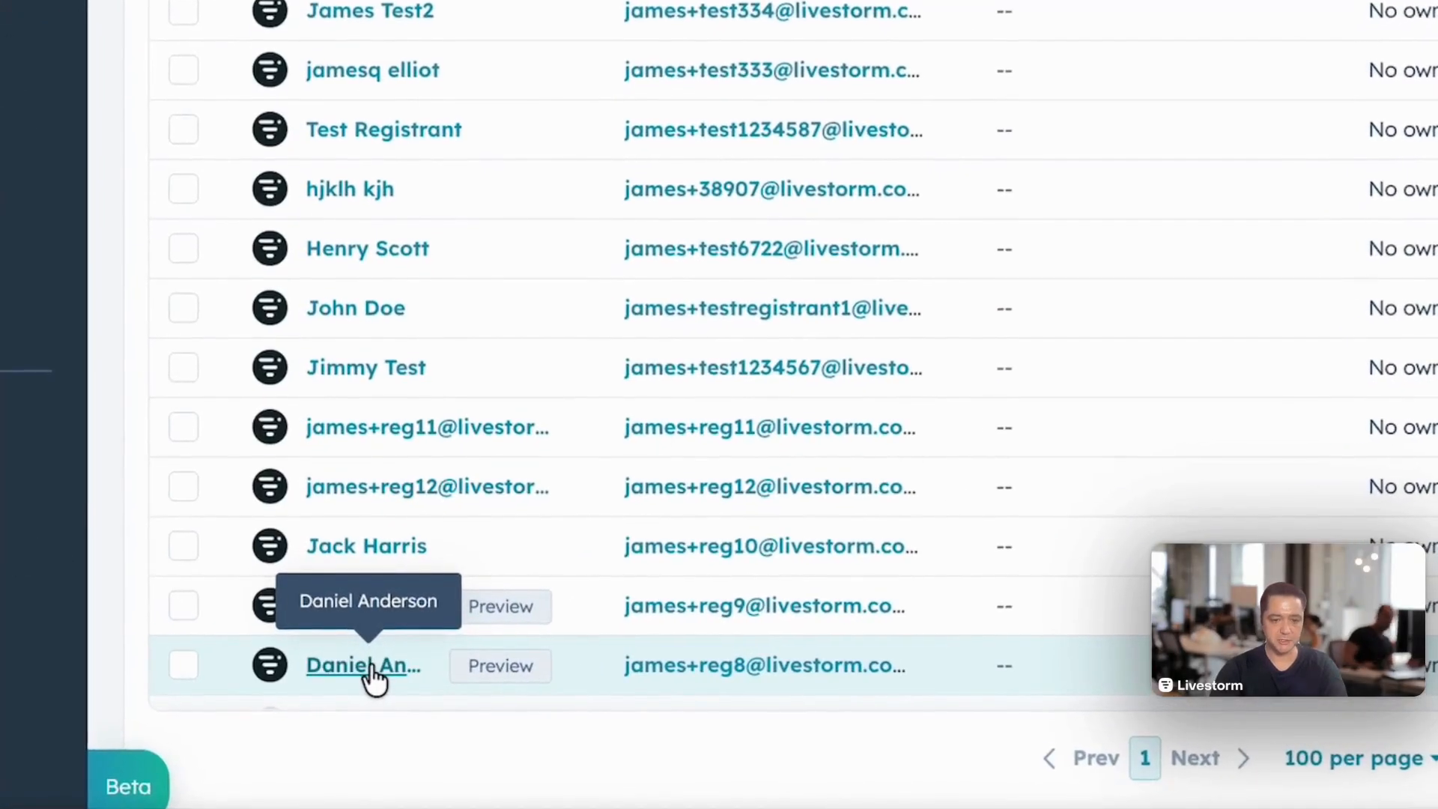
# - Open an enrolled contact's record, add the Livestorm Engagement Score property to its About this contact section, and save
pyautogui.click(370, 668)
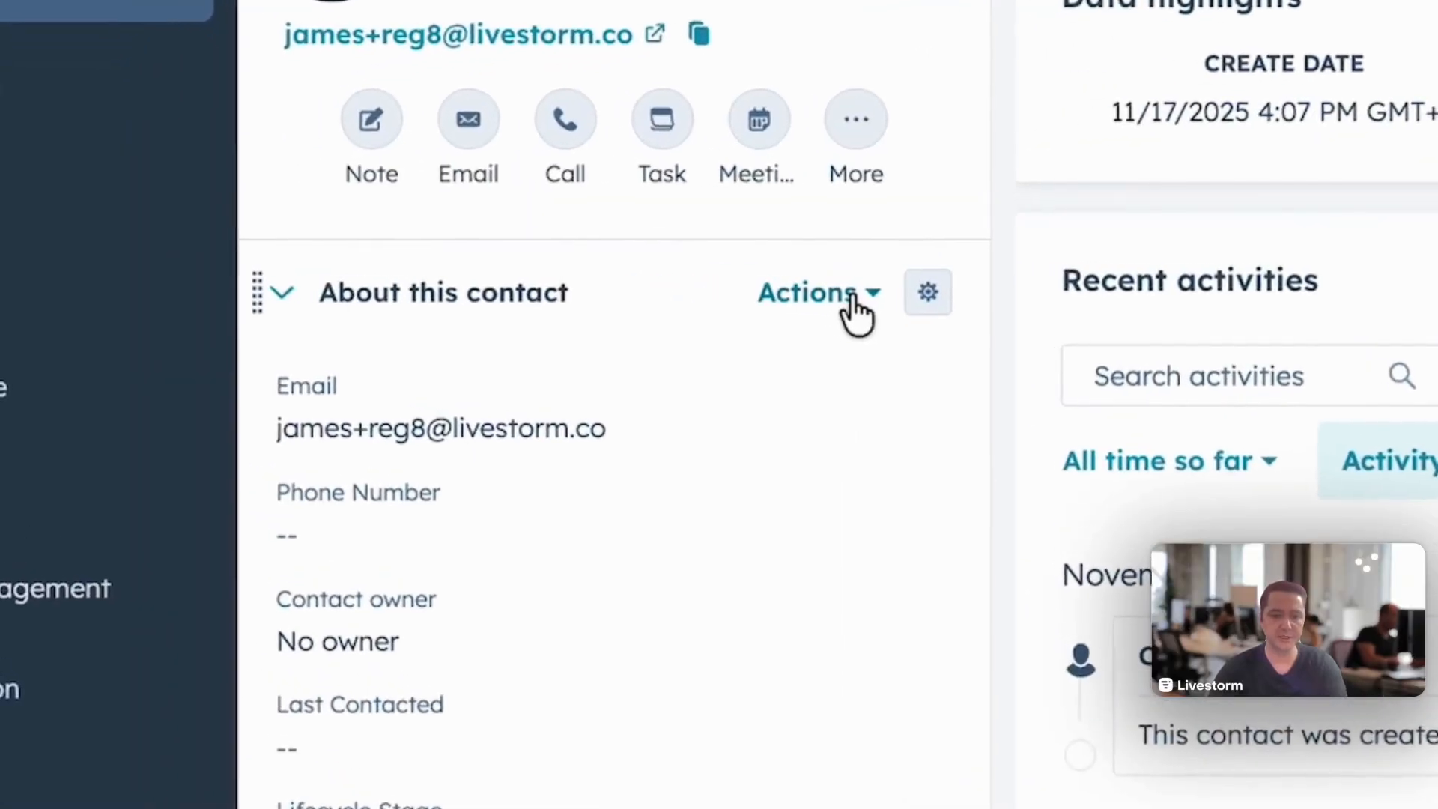
pyautogui.click(854, 307)
pyautogui.click(845, 389)
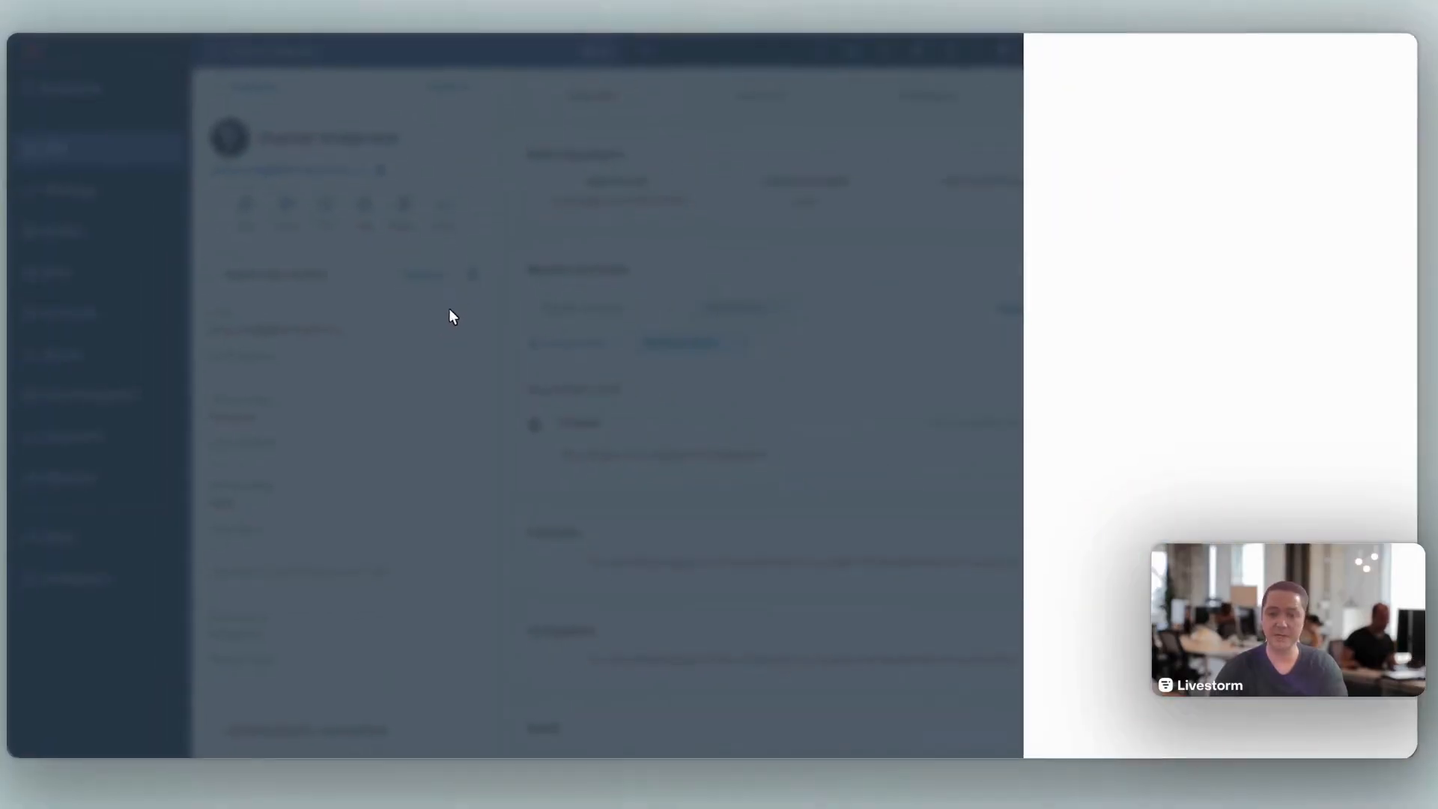
pyautogui.click(1100, 202)
pyautogui.write('livestorm')
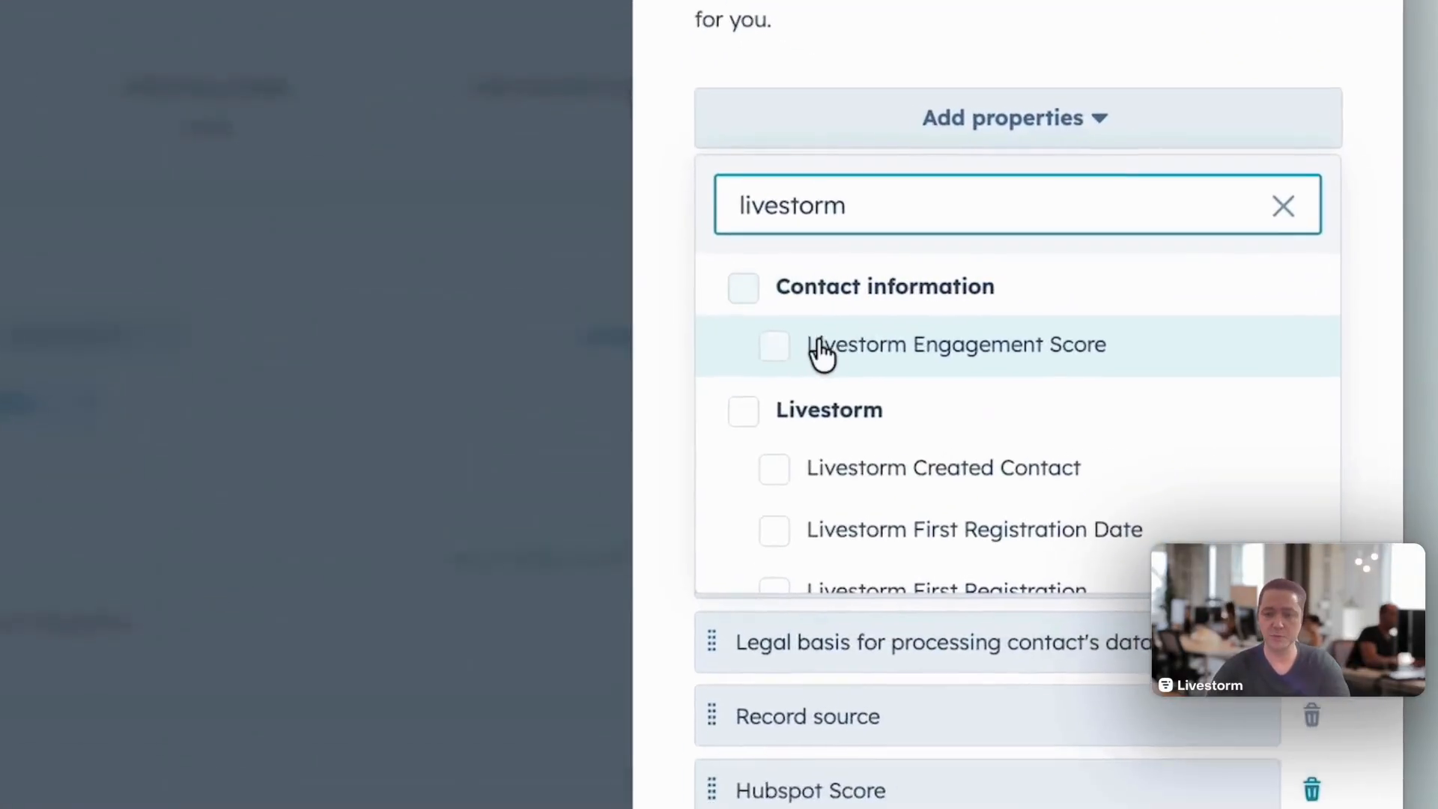
pyautogui.click(769, 350)
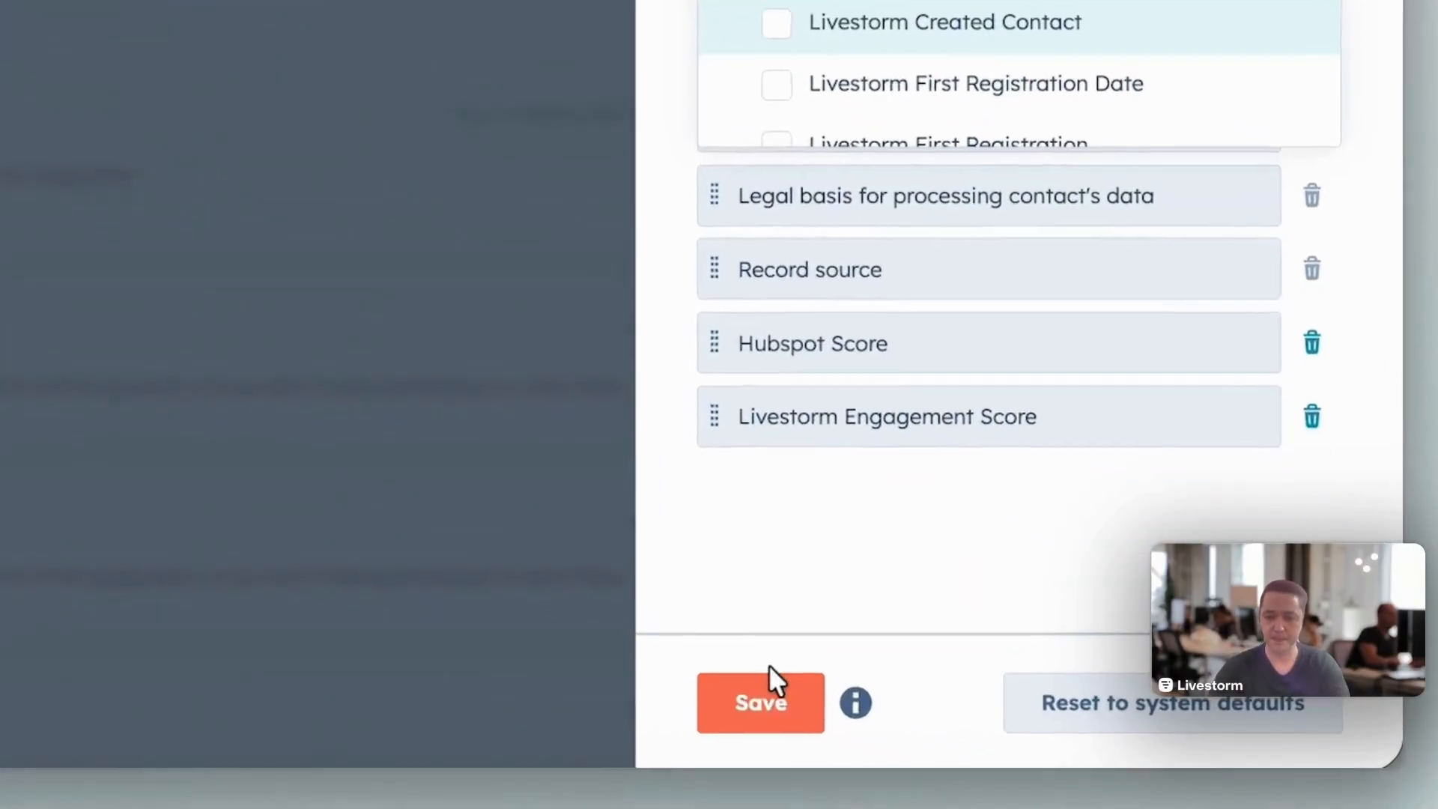
pyautogui.click(736, 700)
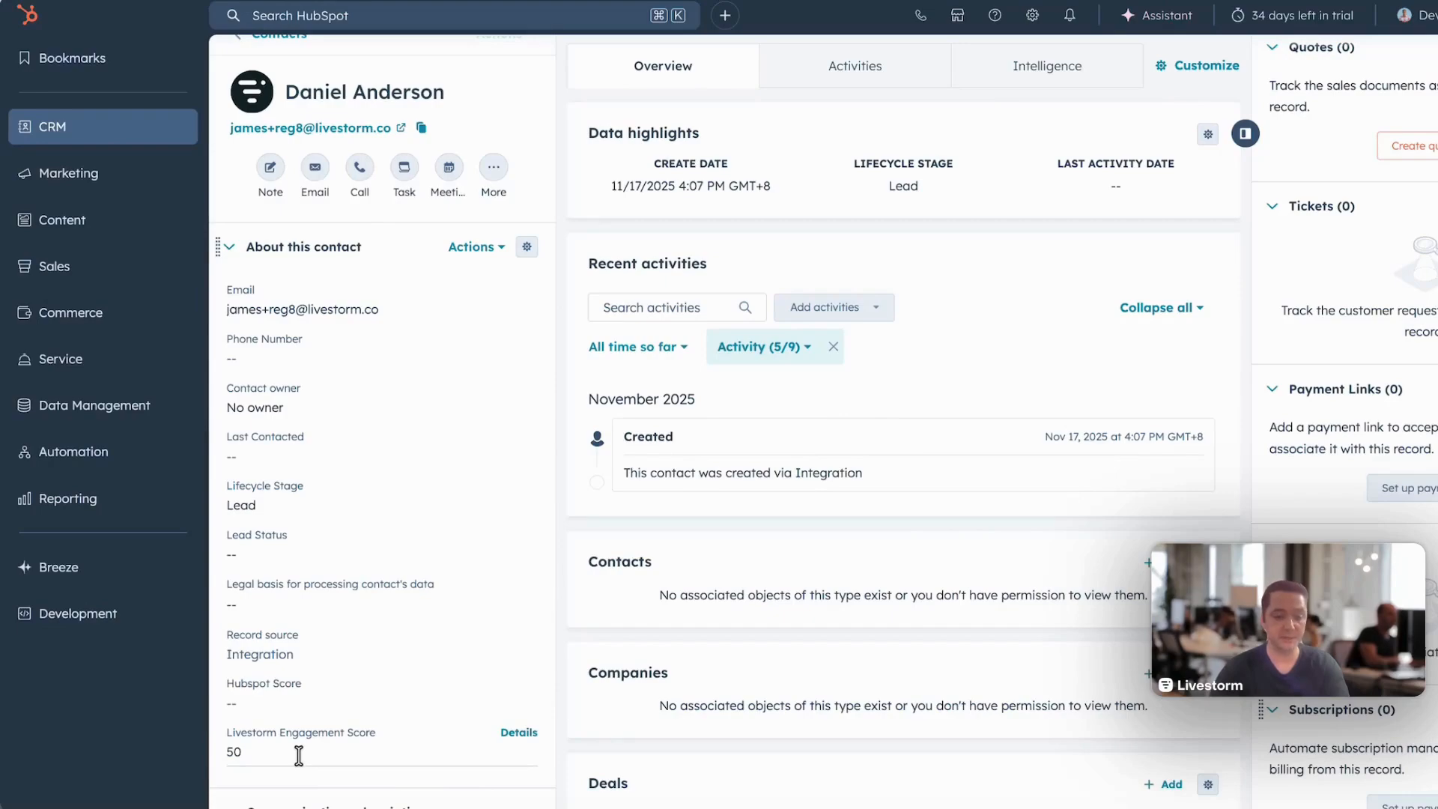
# - Examine the Livestorm Engagement Score among the contact's properties
pyautogui.scroll(-1, 299, 756)
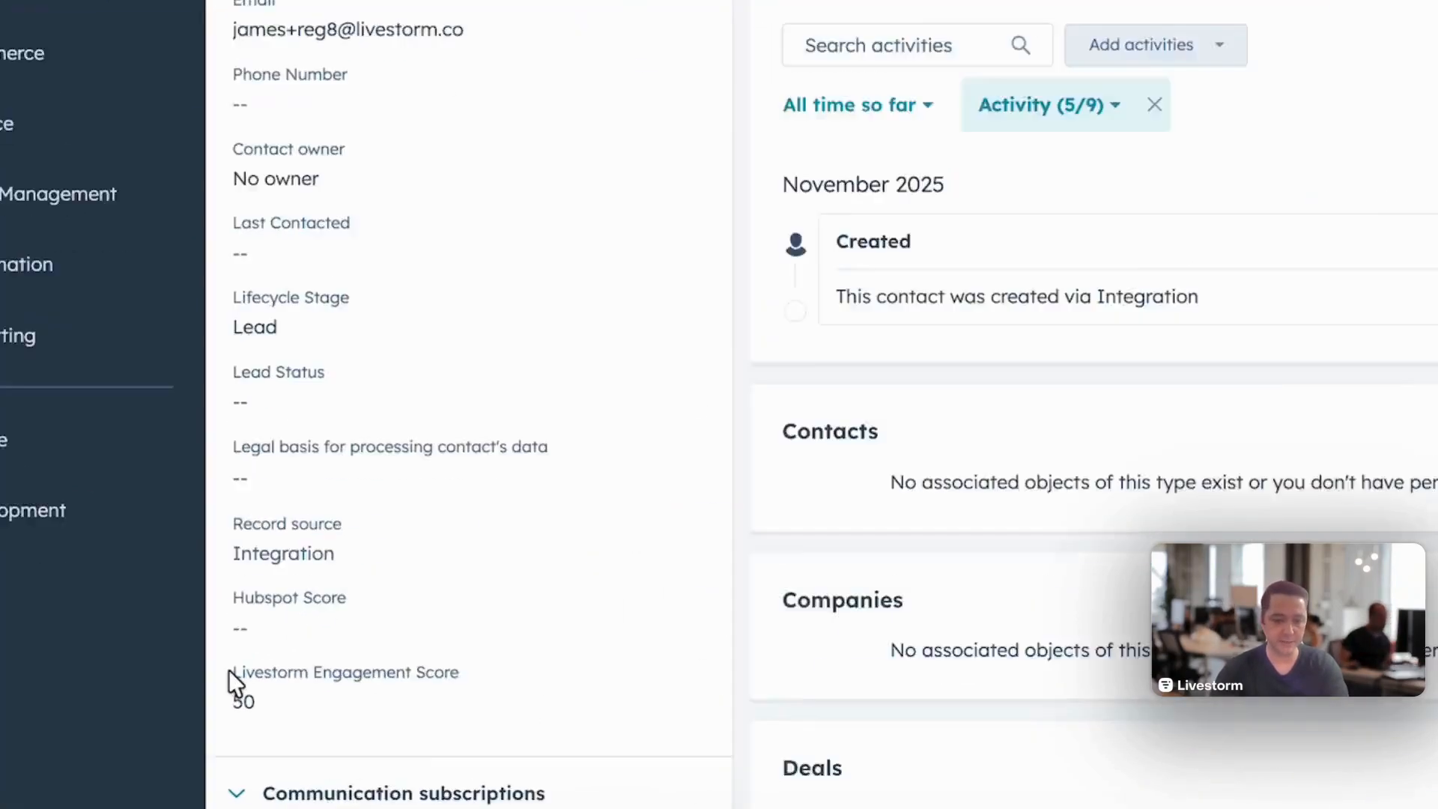
pyautogui.moveTo(227, 669); pyautogui.dragTo(488, 667)
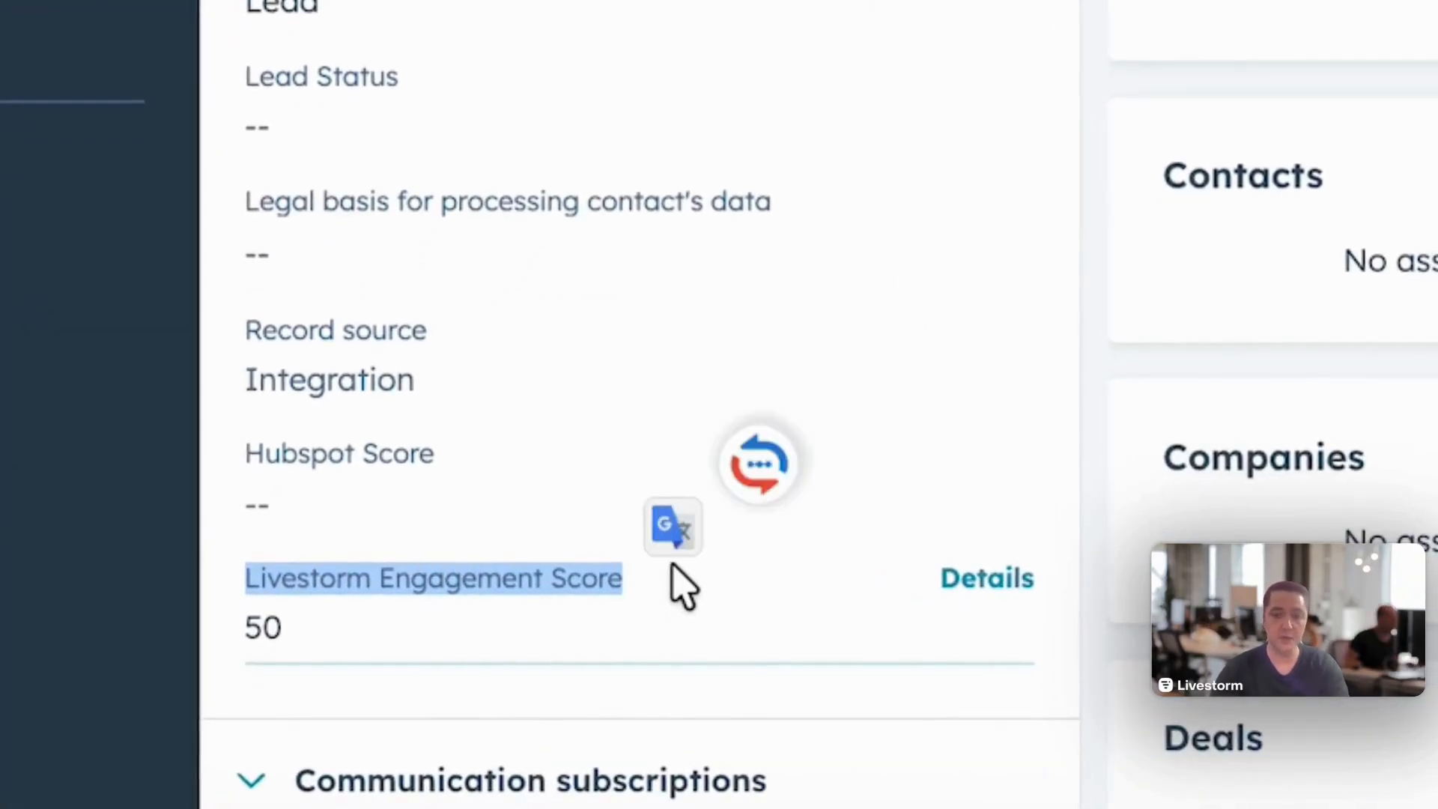
pyautogui.scroll(1, 681, 588)
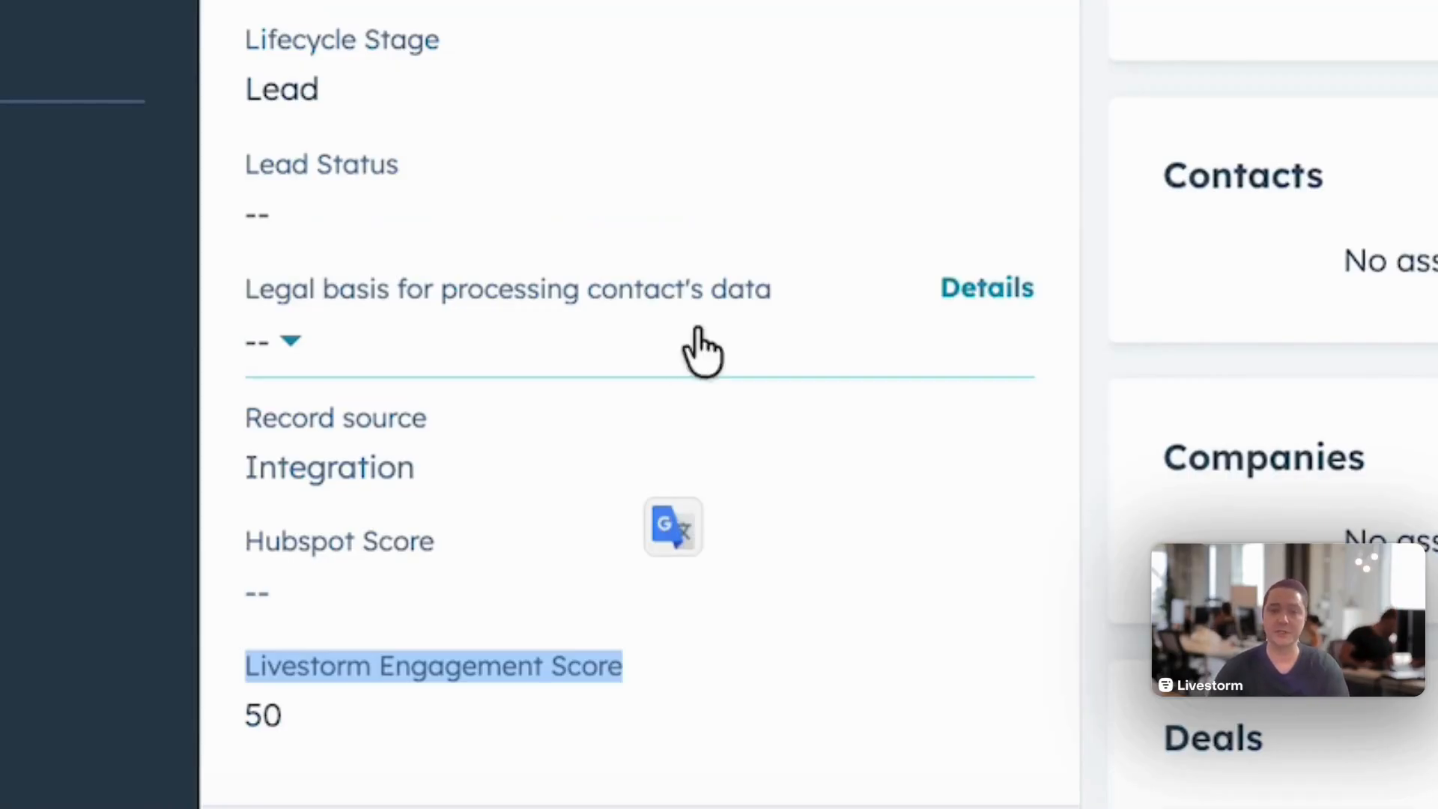